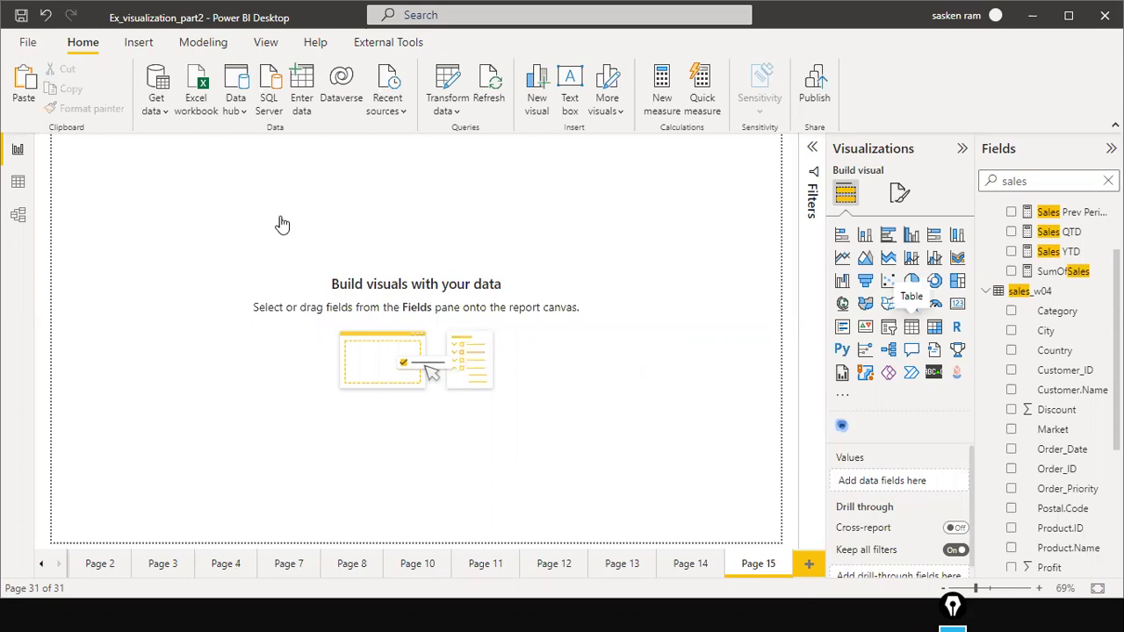
Add an empty table visual left of the page's centre and an empty clustered column chart above it
drag(414, 352, 433, 439)
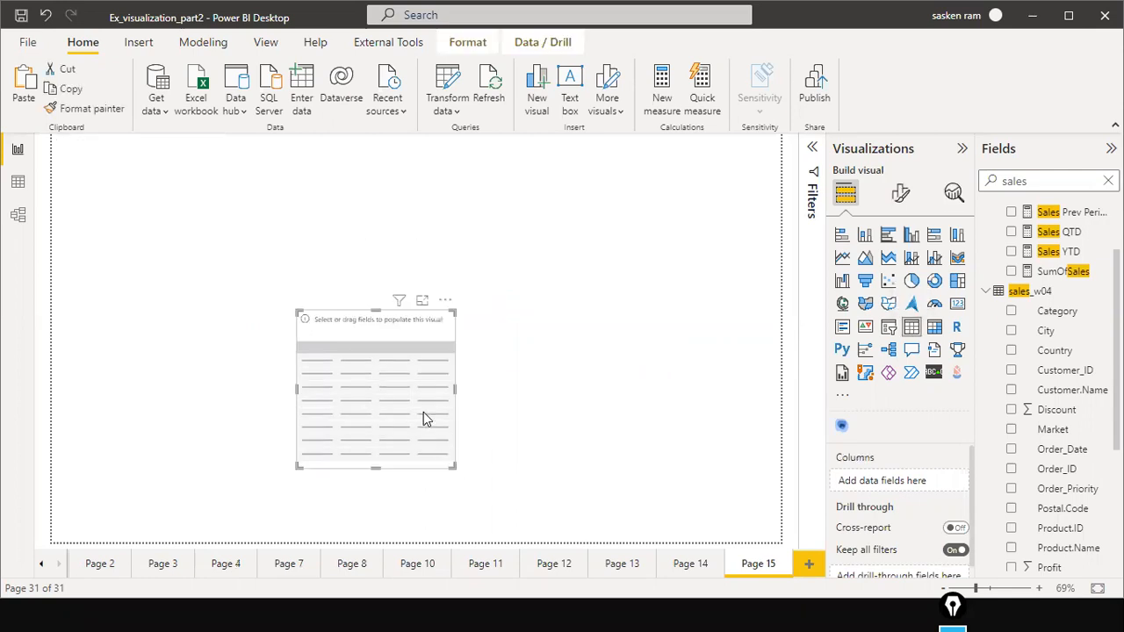
click(553, 332)
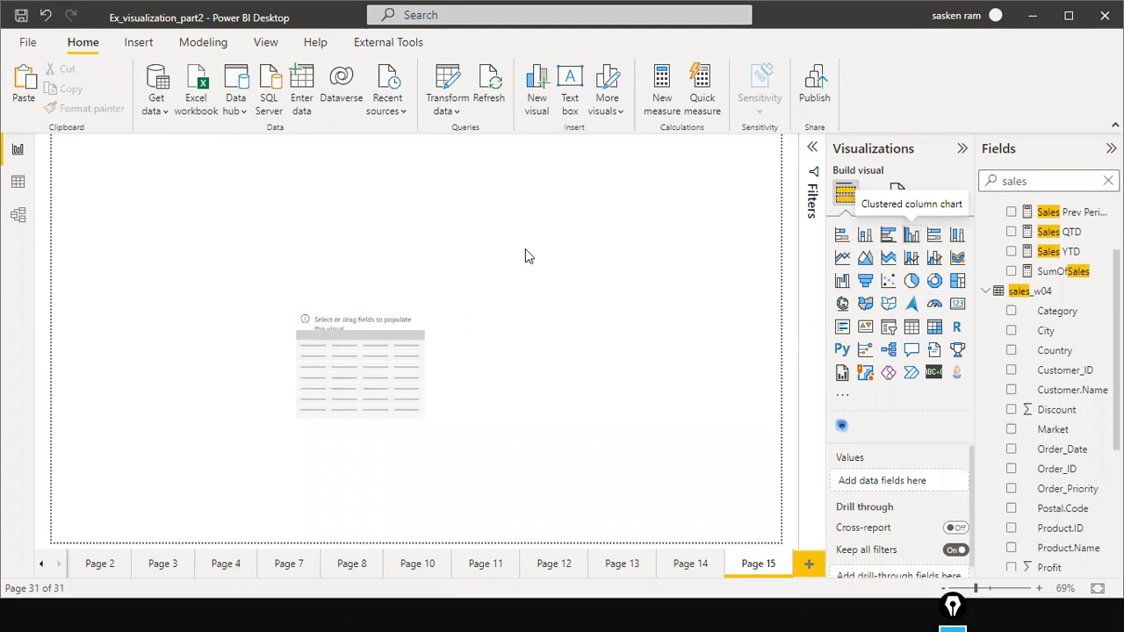
drag(220, 244, 409, 239)
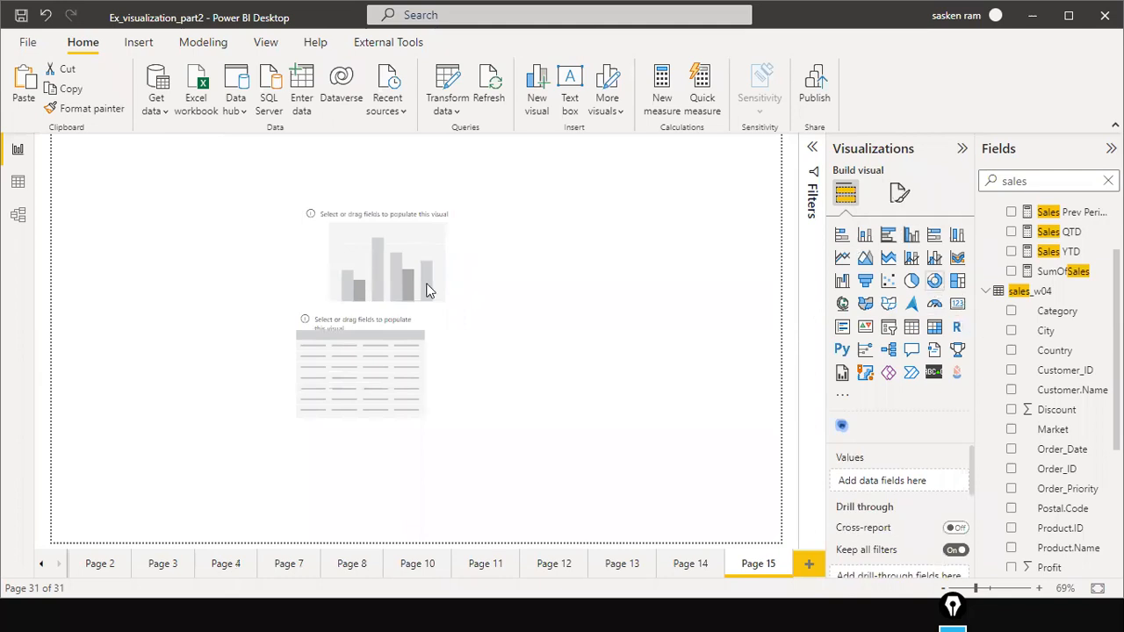
Add an empty donut chart to the right of the table and an empty slicer in the report page's upper-left corner
drag(156, 270, 578, 364)
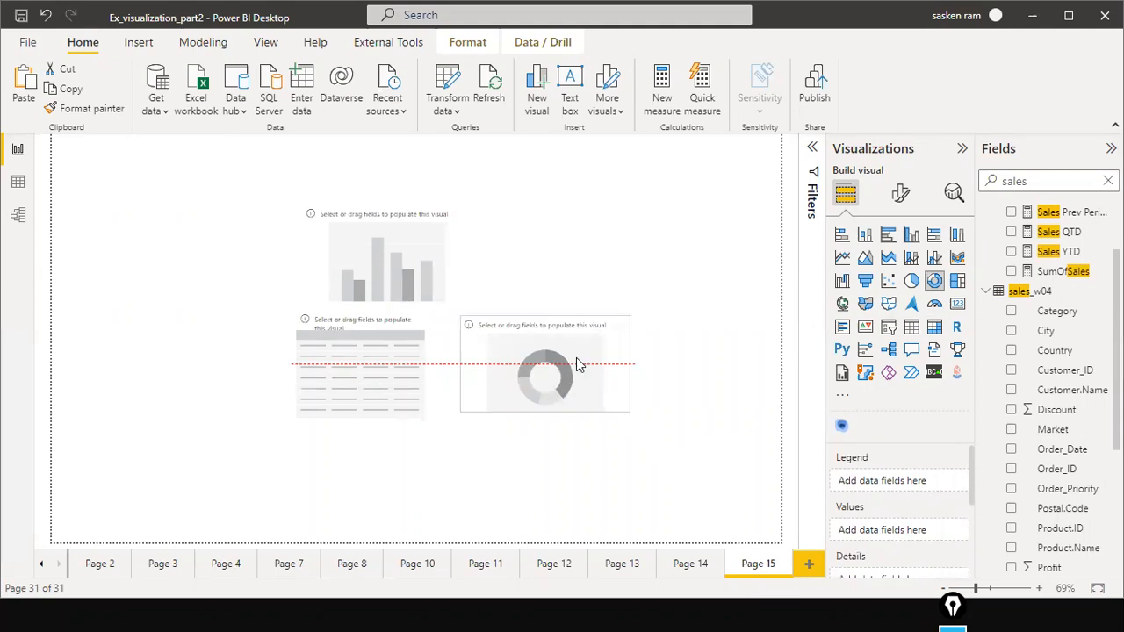
click(750, 266)
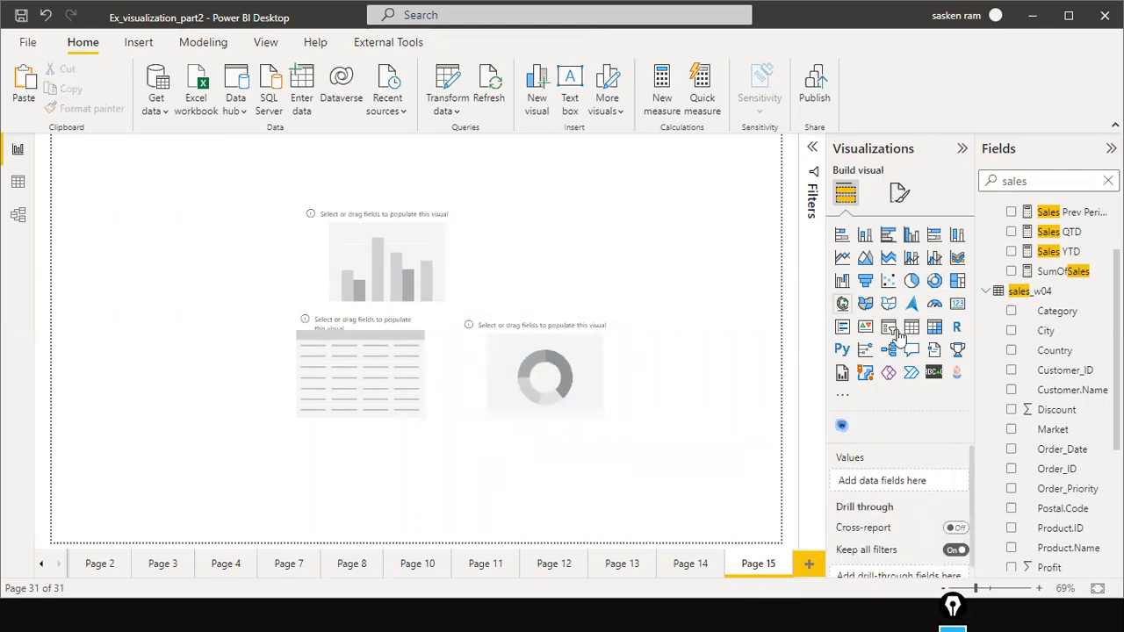
click(897, 336)
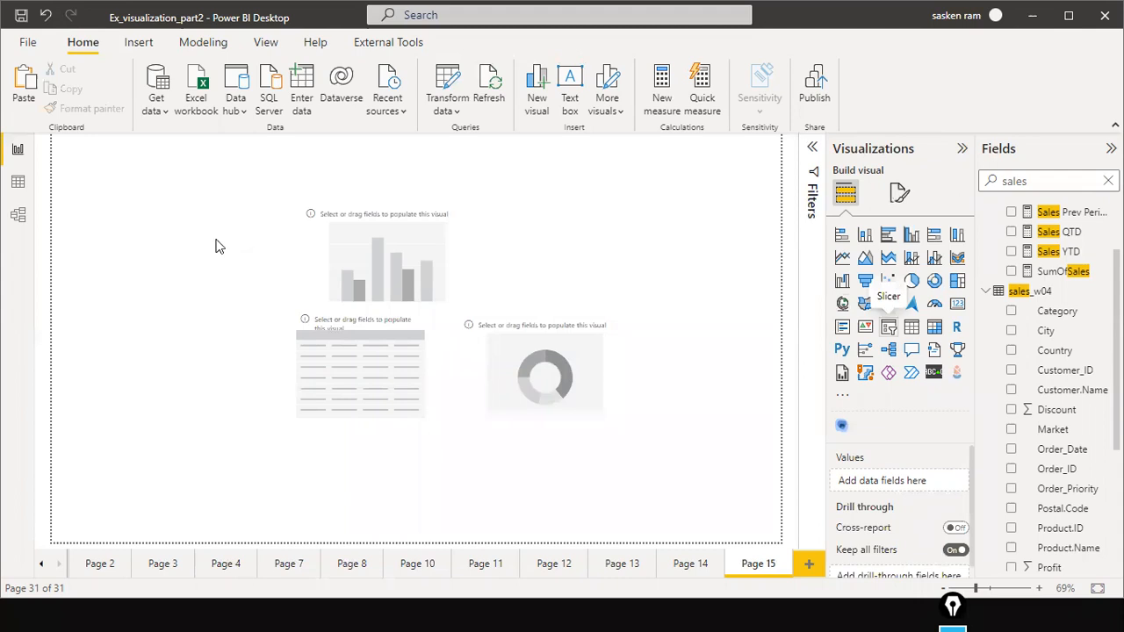
drag(211, 245, 240, 179)
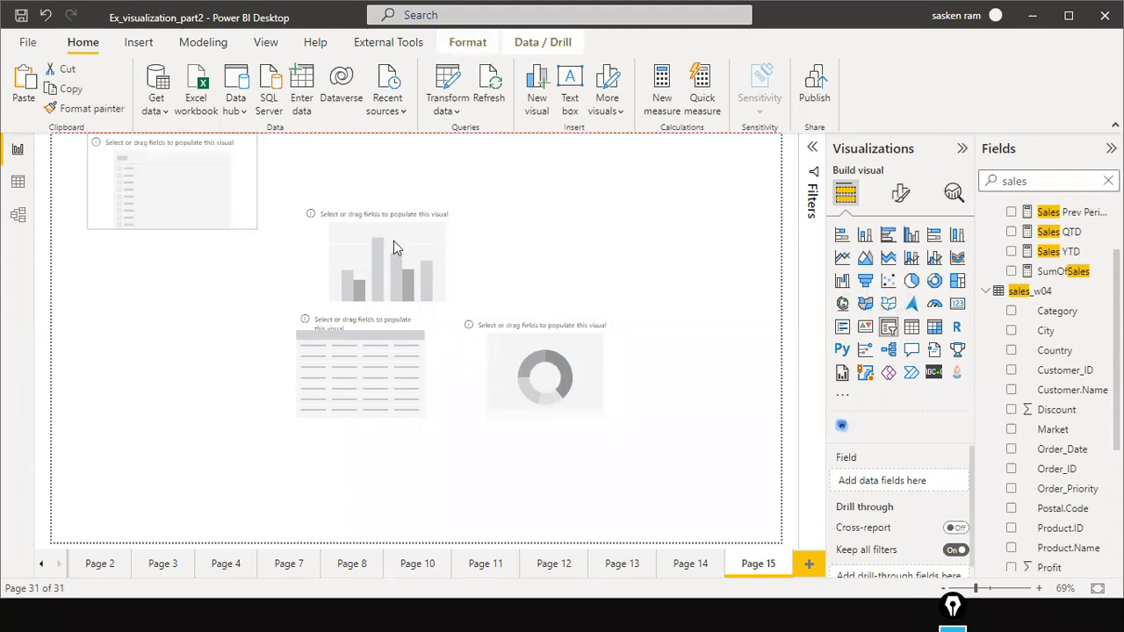
Rearrange the visuals so the column chart sits below the table and the donut chart lines up beside the table
drag(391, 341, 389, 379)
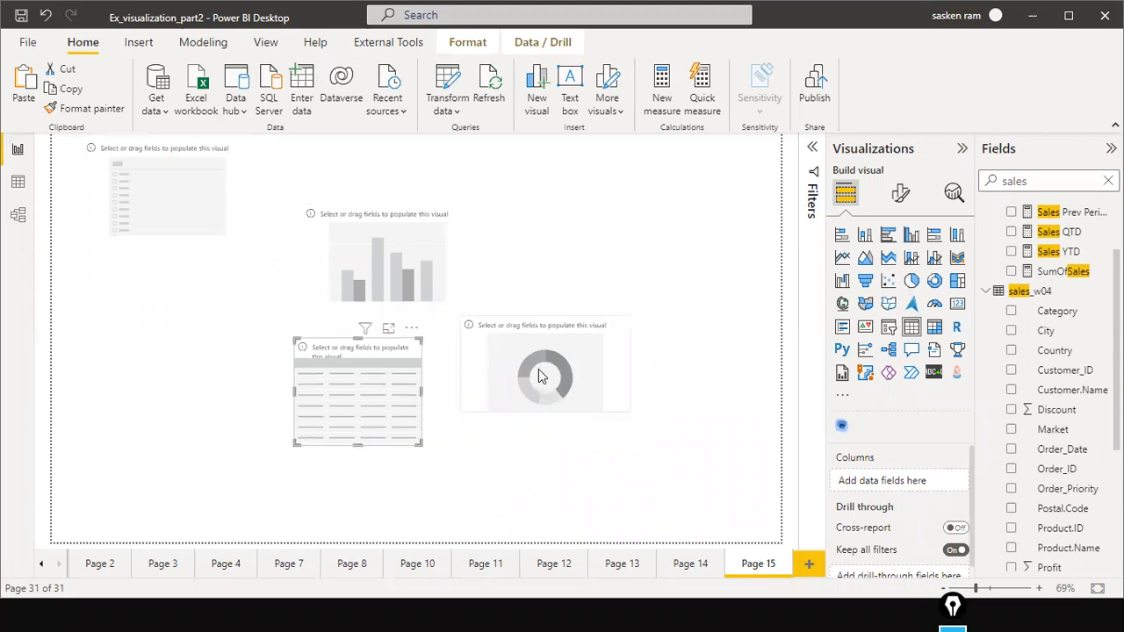
drag(537, 365, 536, 409)
drag(443, 223, 224, 363)
drag(456, 499, 400, 443)
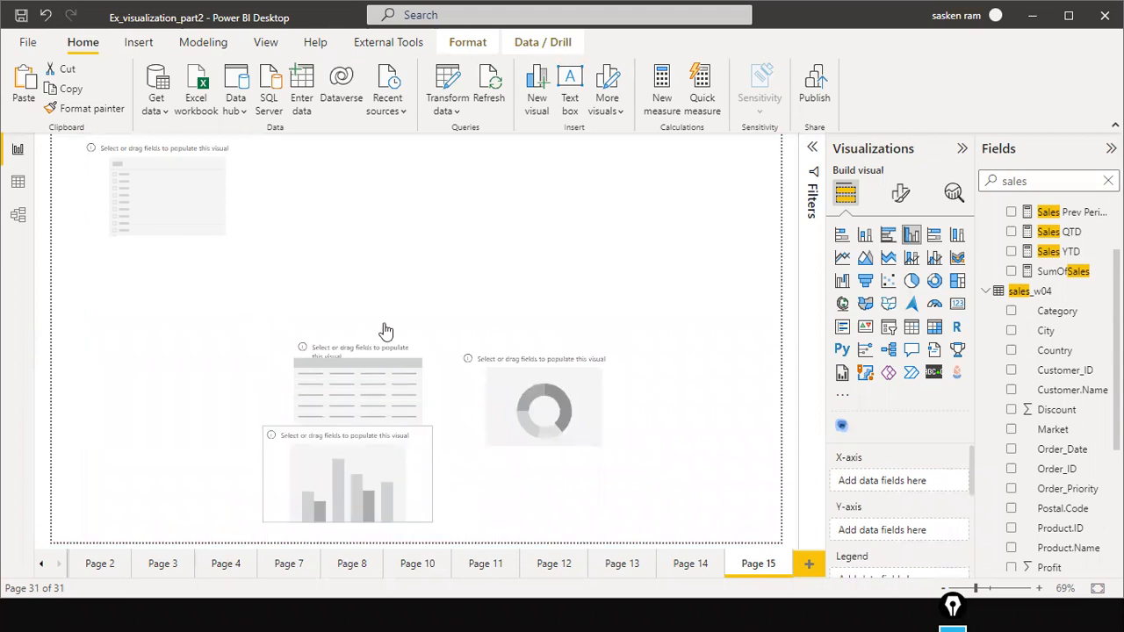
drag(379, 313, 538, 212)
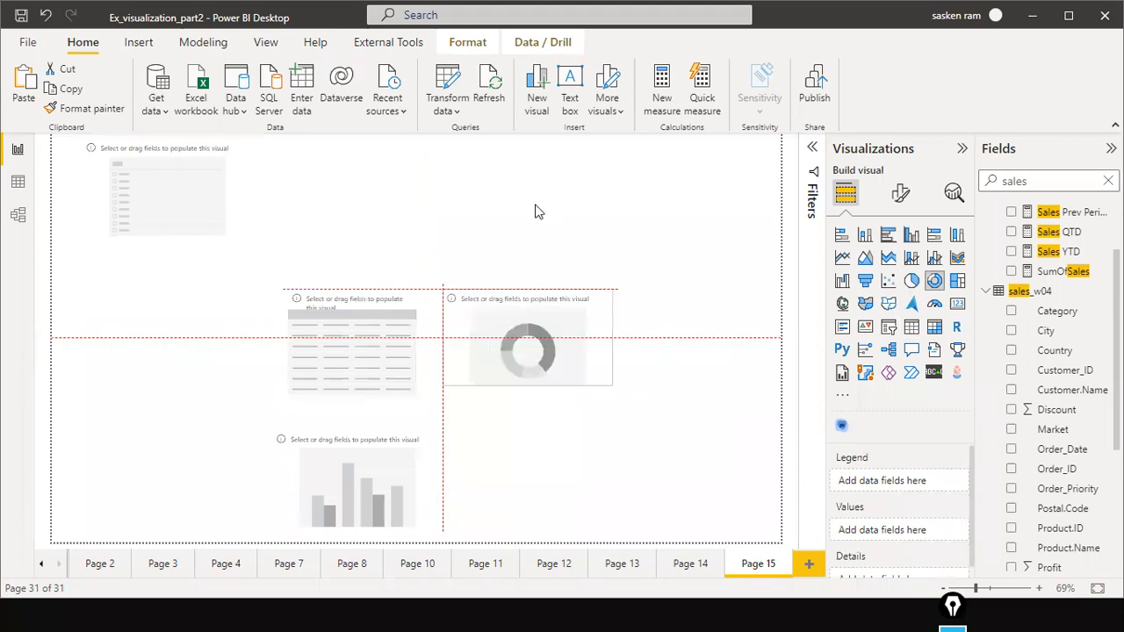
Add a second slicer above the table, to the right of the first slicer
click(276, 208)
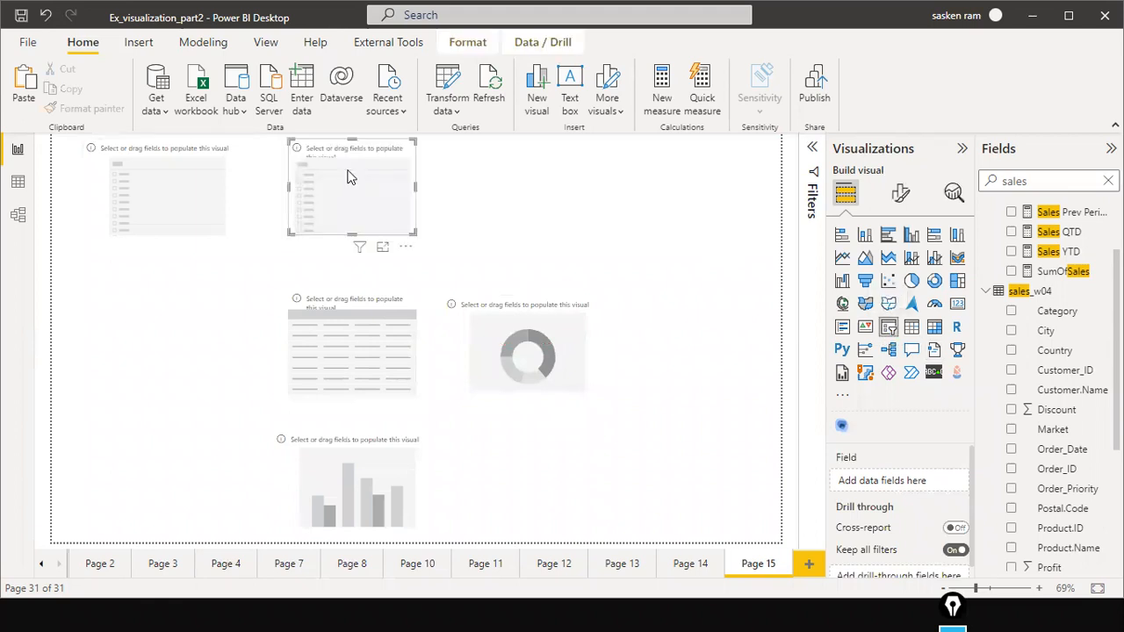
drag(346, 167, 320, 168)
click(582, 228)
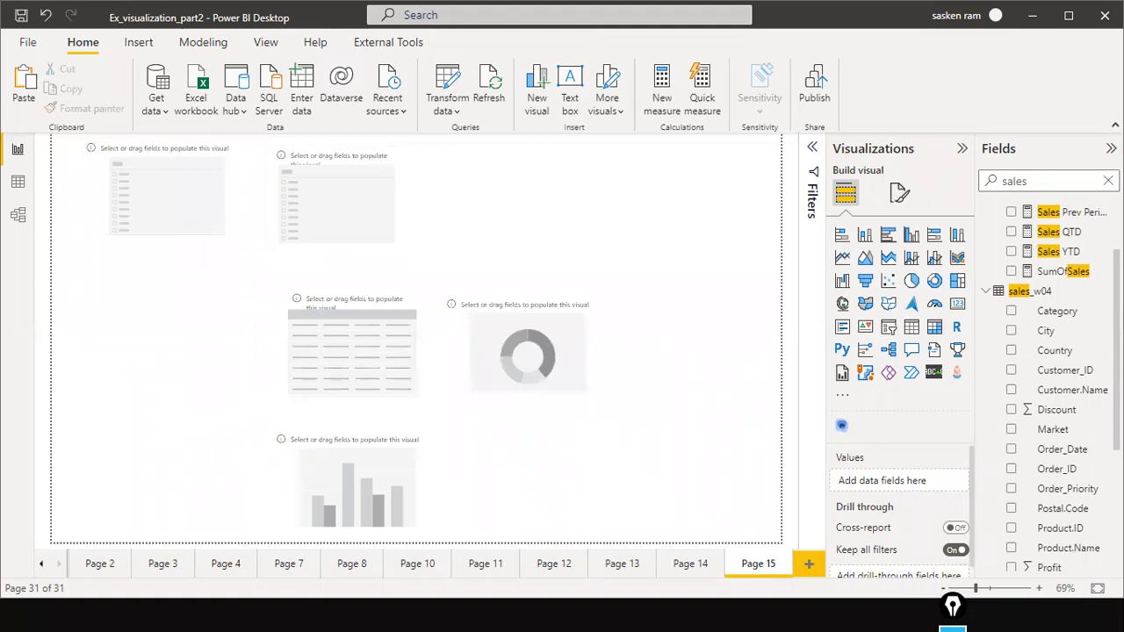
Search the fields for "reg" and assign the Region field to the first slicer
click(1106, 181)
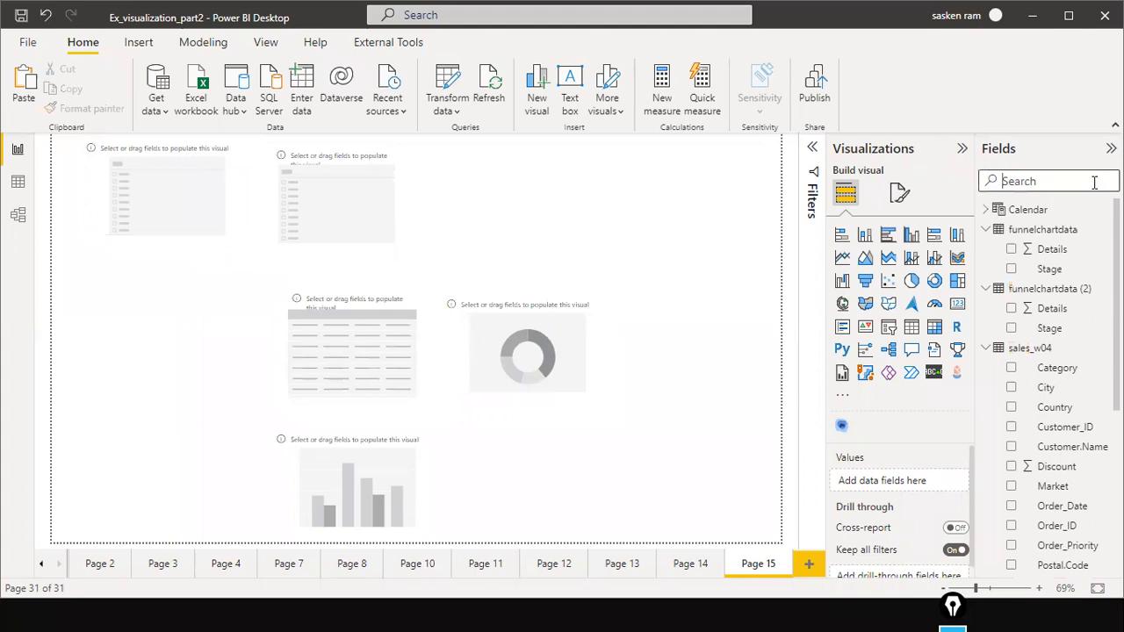
text(reg)
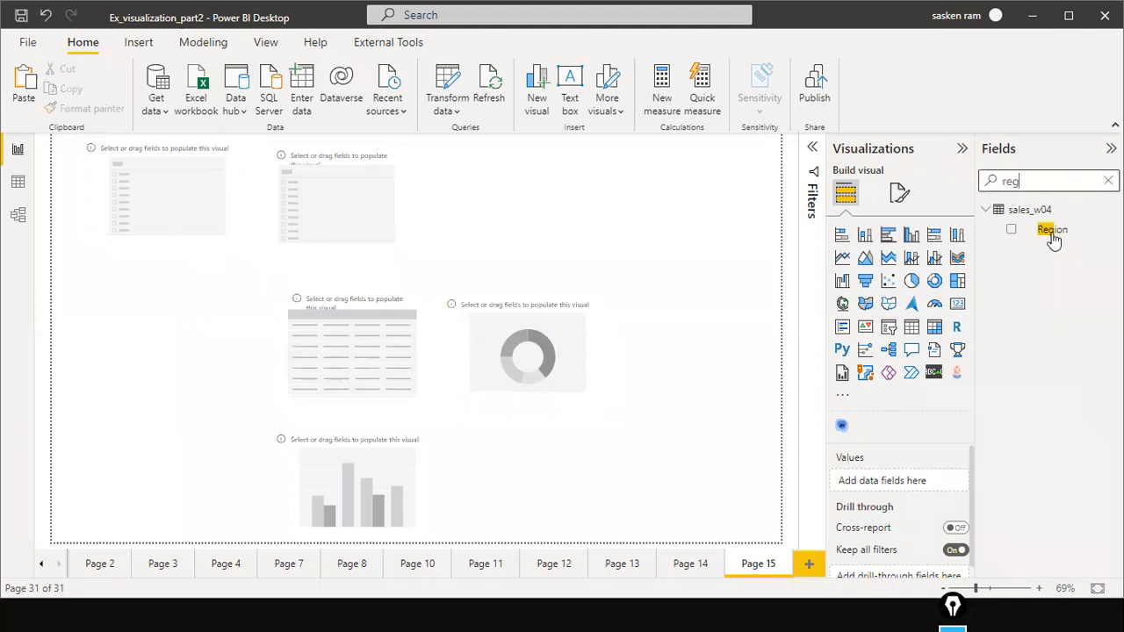
drag(161, 192, 163, 200)
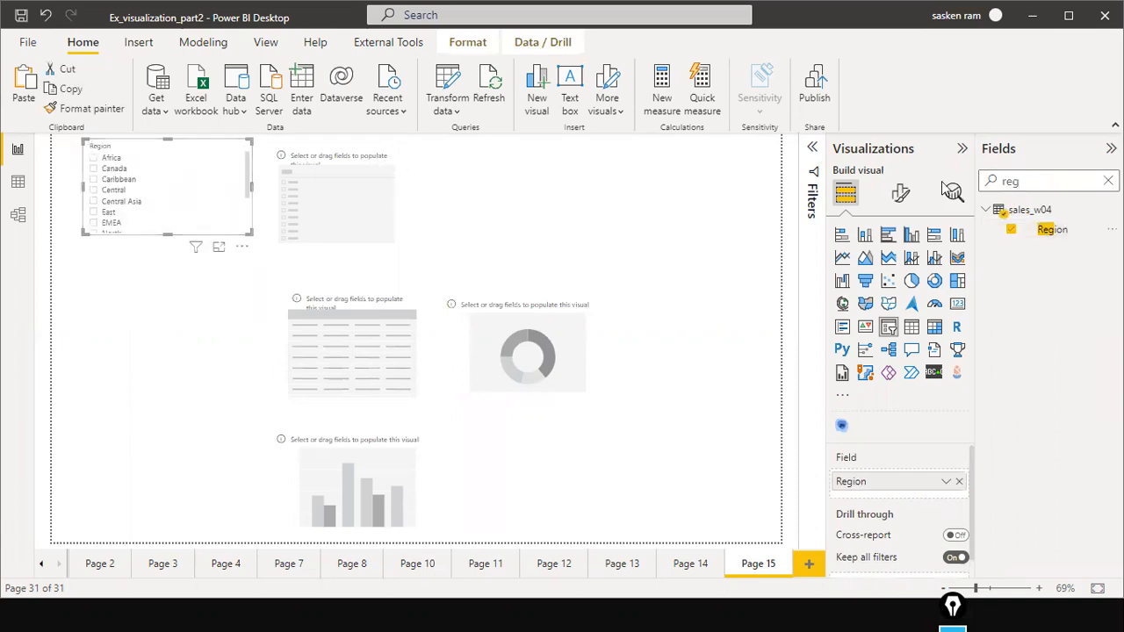
Assign the Year level of the Calendar table's Date hierarchy to the second slicer
click(338, 202)
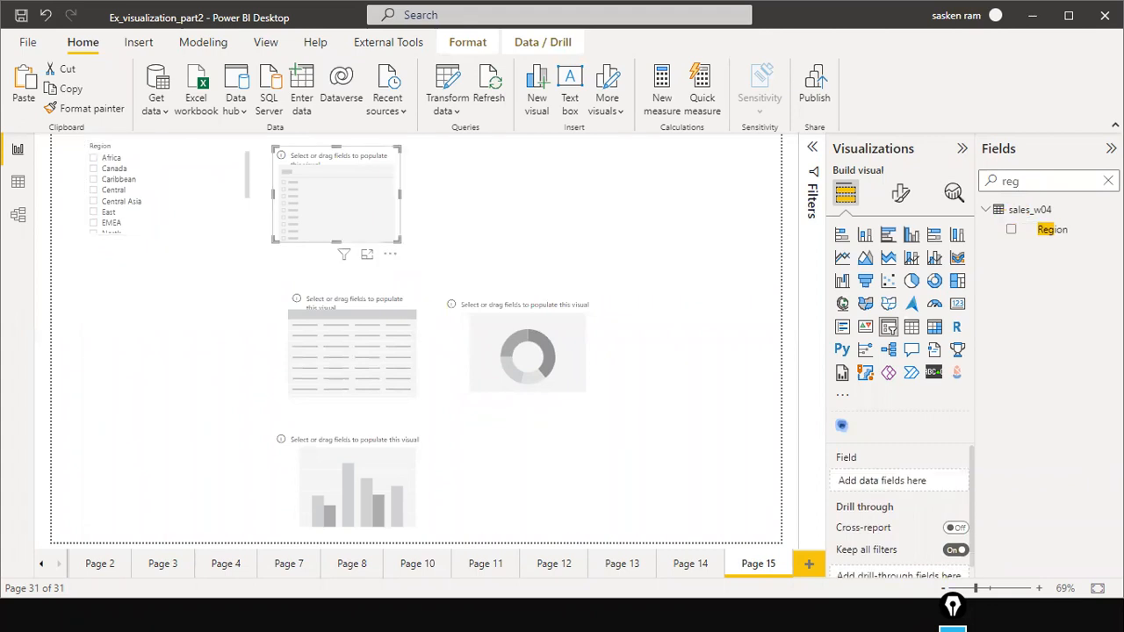
click(1109, 181)
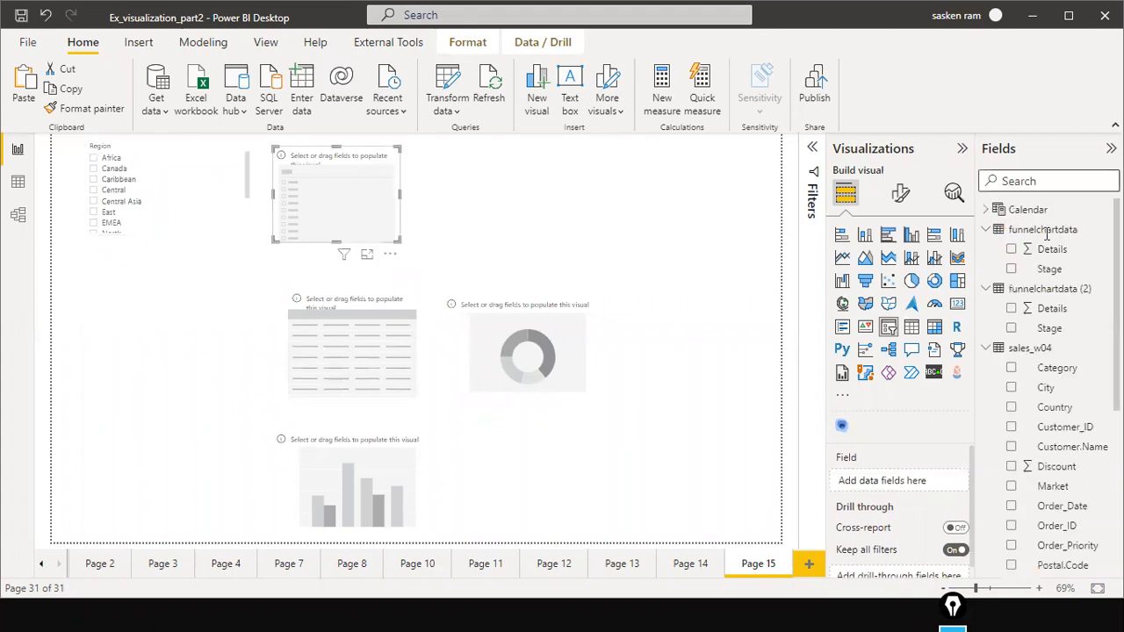
click(986, 210)
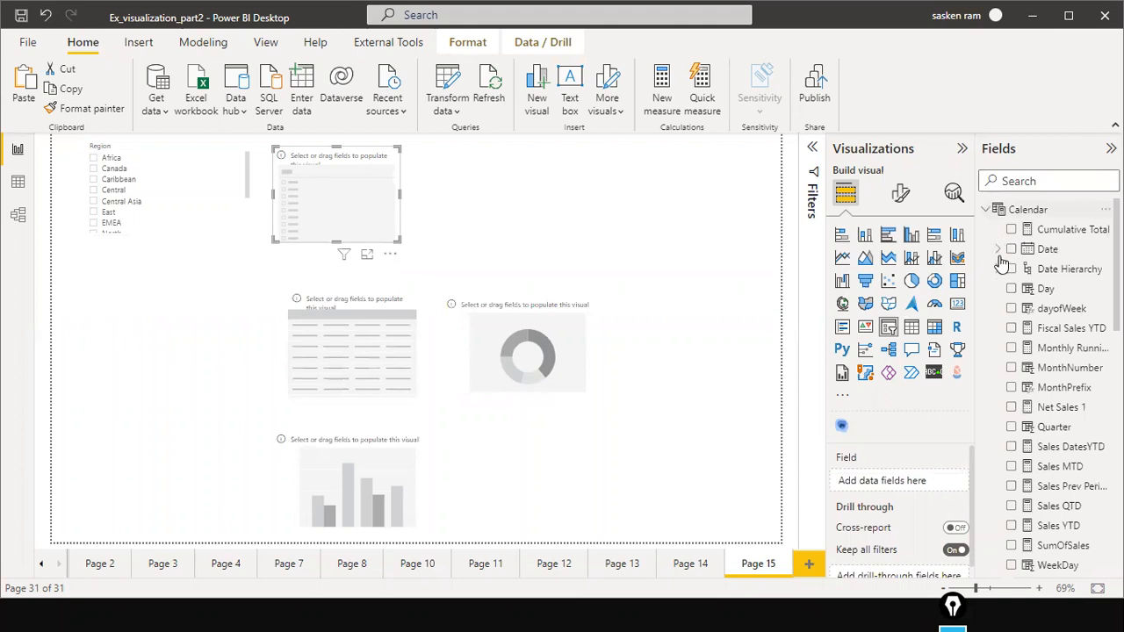
click(1001, 250)
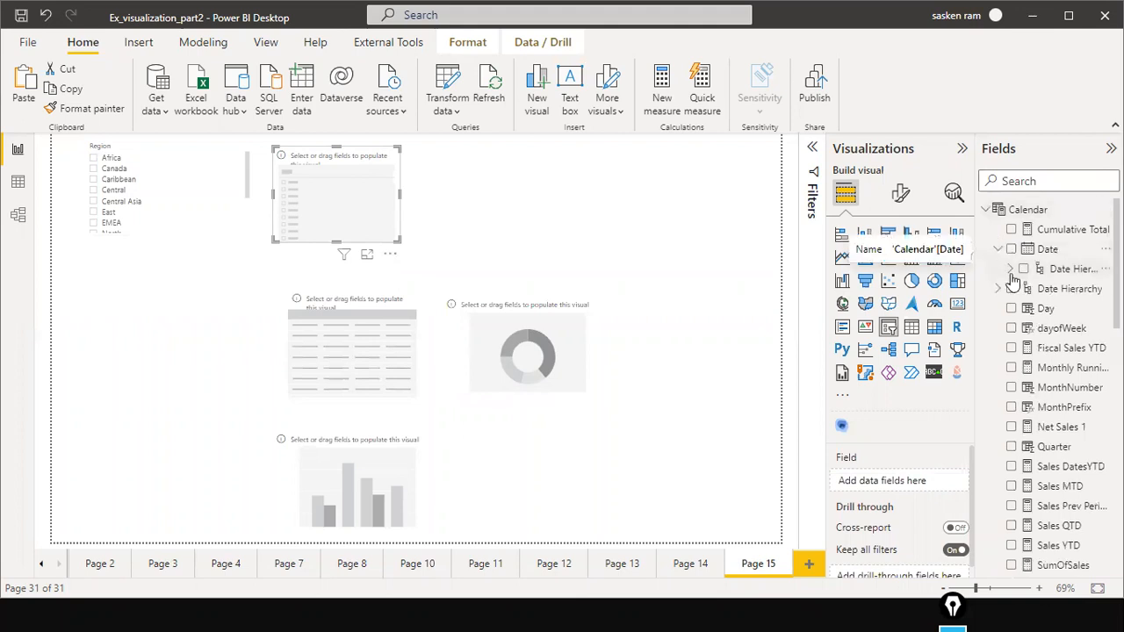
click(1010, 269)
drag(1063, 289, 352, 186)
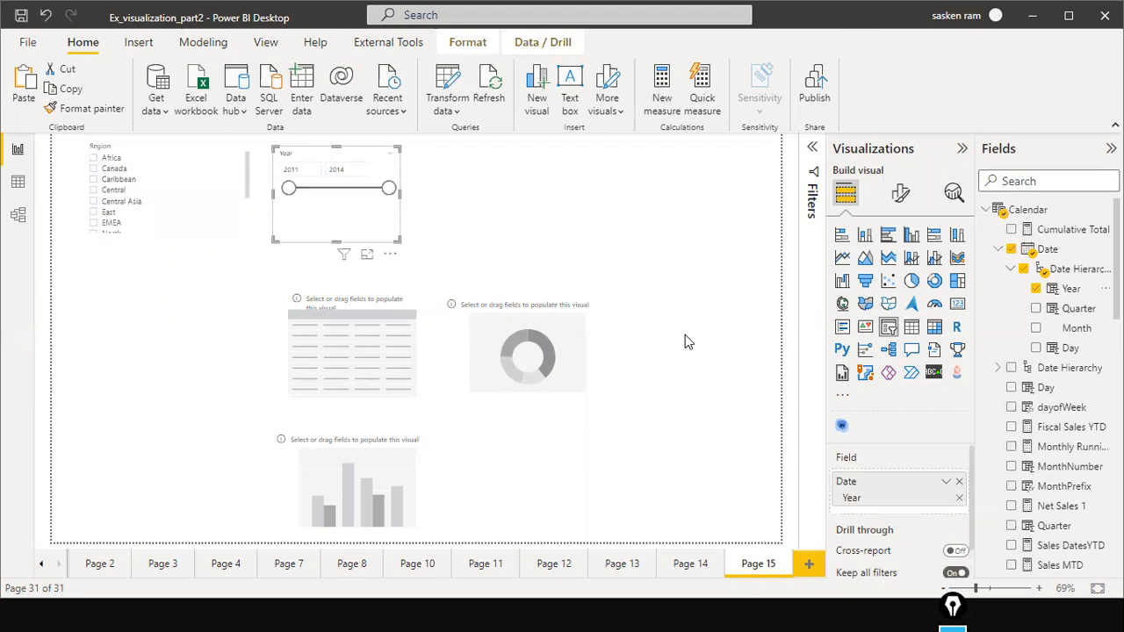
Add the Category field from sales_w04 as a column of the table visual
click(396, 309)
scroll(1067, 369, down, 10)
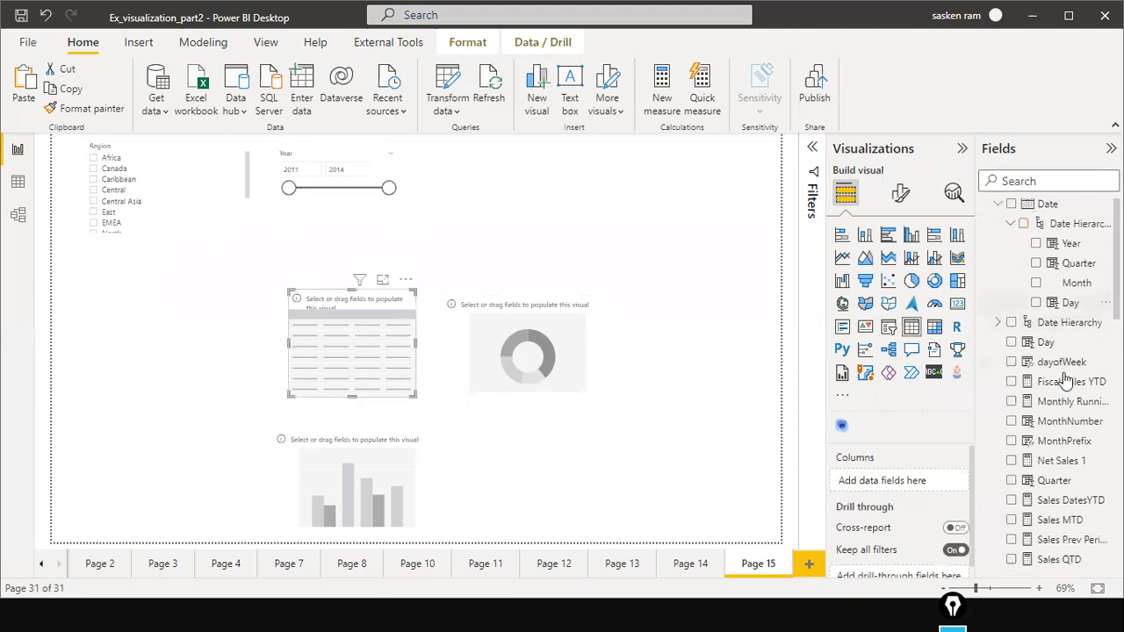
scroll(1063, 374, down, 1)
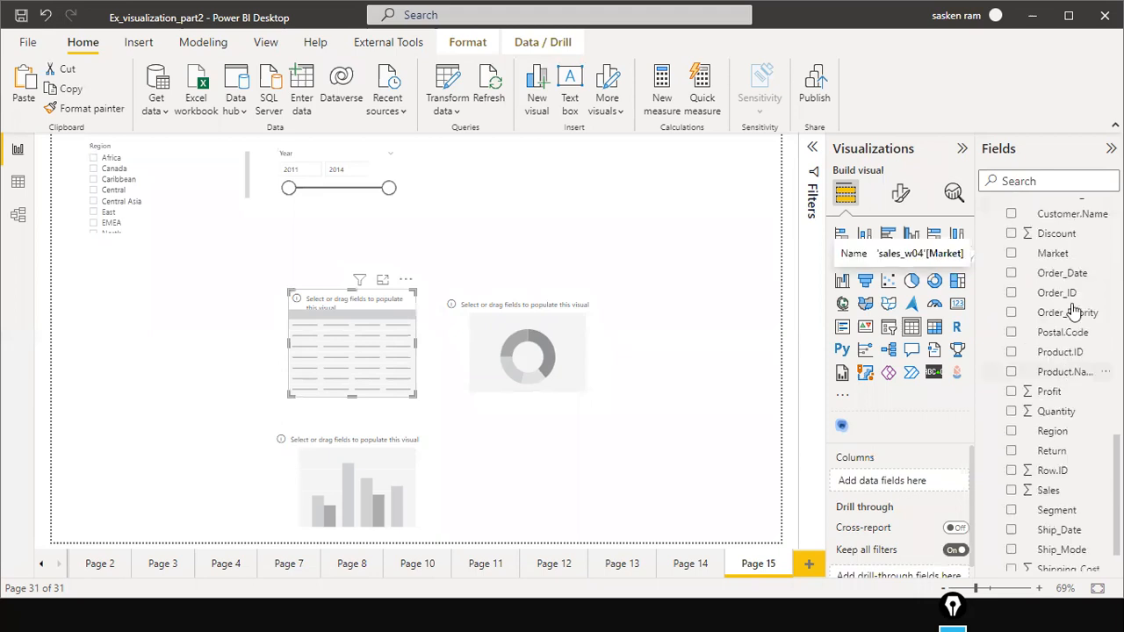
scroll(1073, 305, up, 1)
drag(1071, 250, 373, 327)
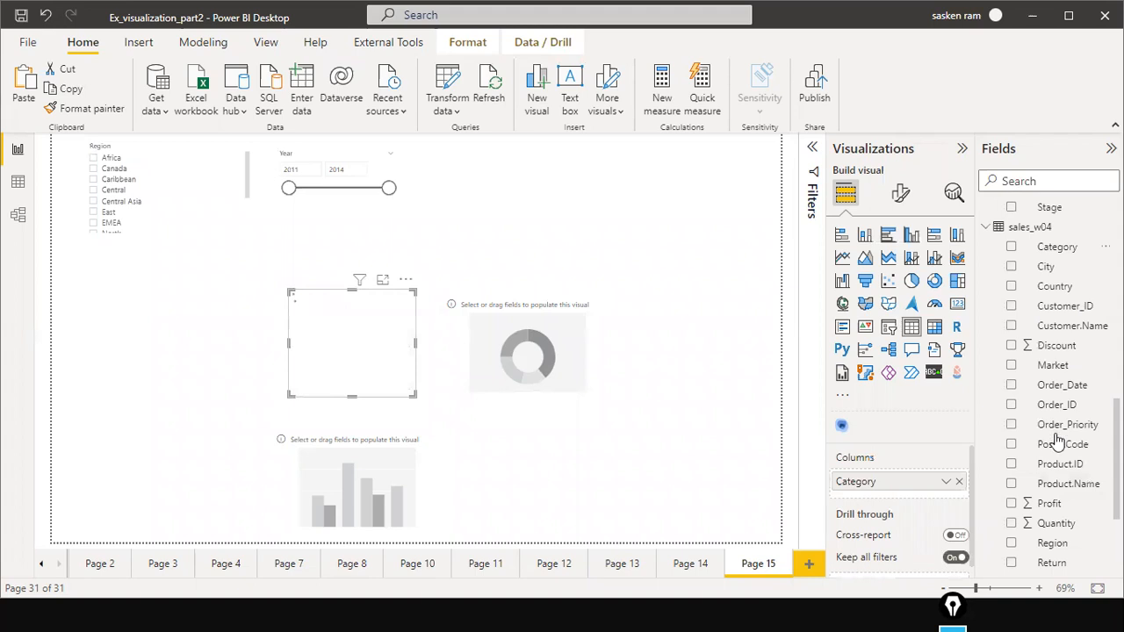
Move the donut chart farther right, leaving more space beside the table visual
scroll(1064, 527, down, 1)
scroll(1061, 475, down, 2)
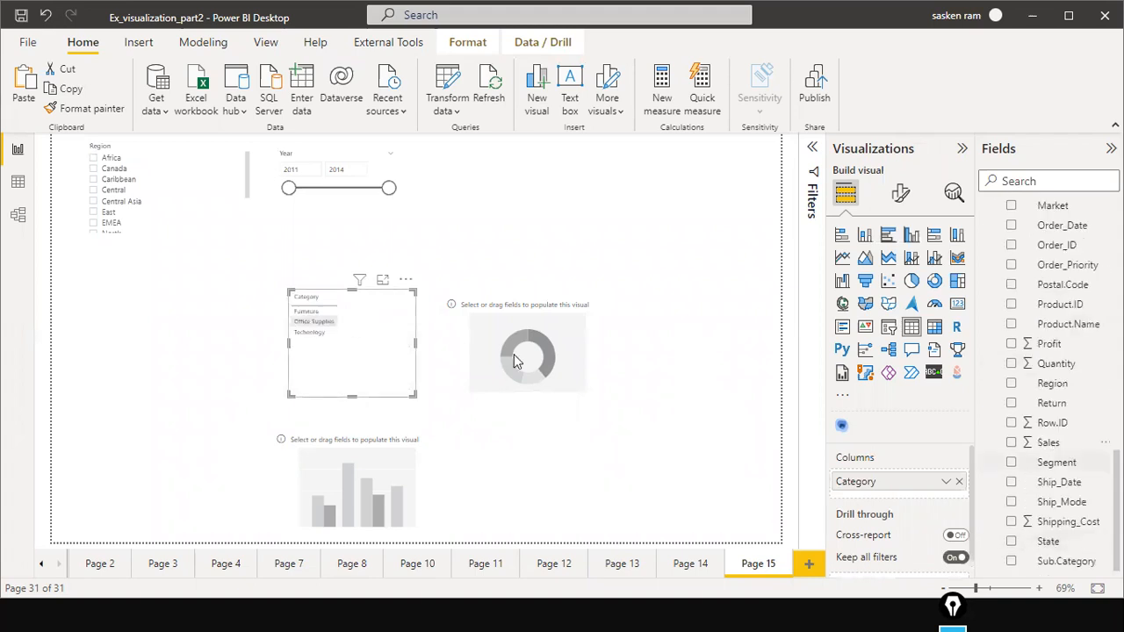
drag(465, 321, 587, 326)
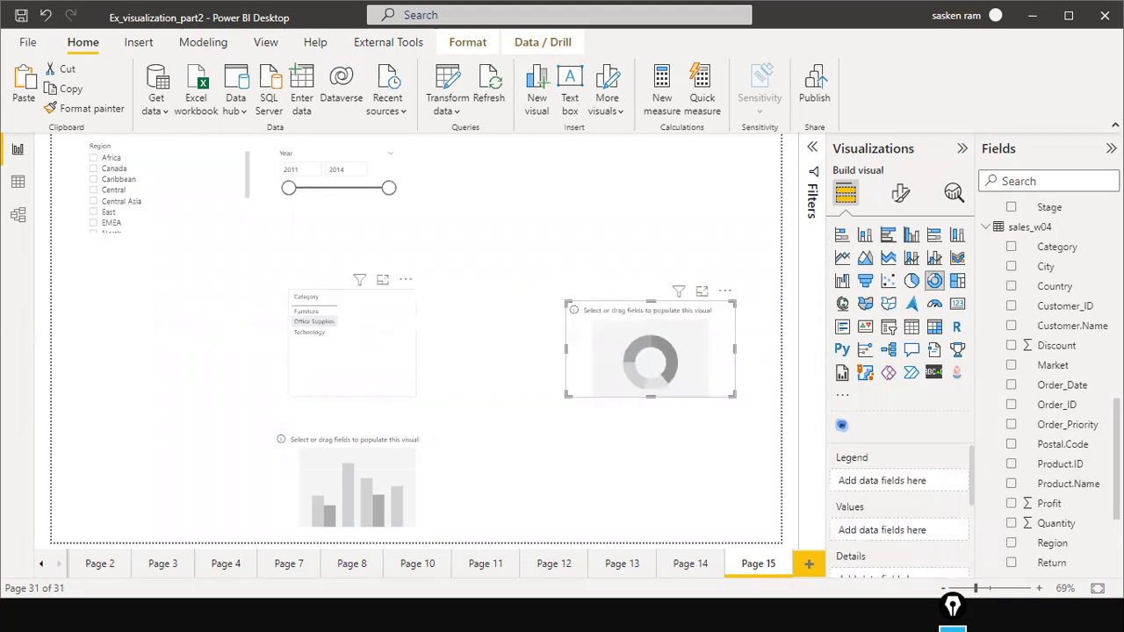
Add the Sales and Quantity fields as columns of the table visual and widen it
click(332, 324)
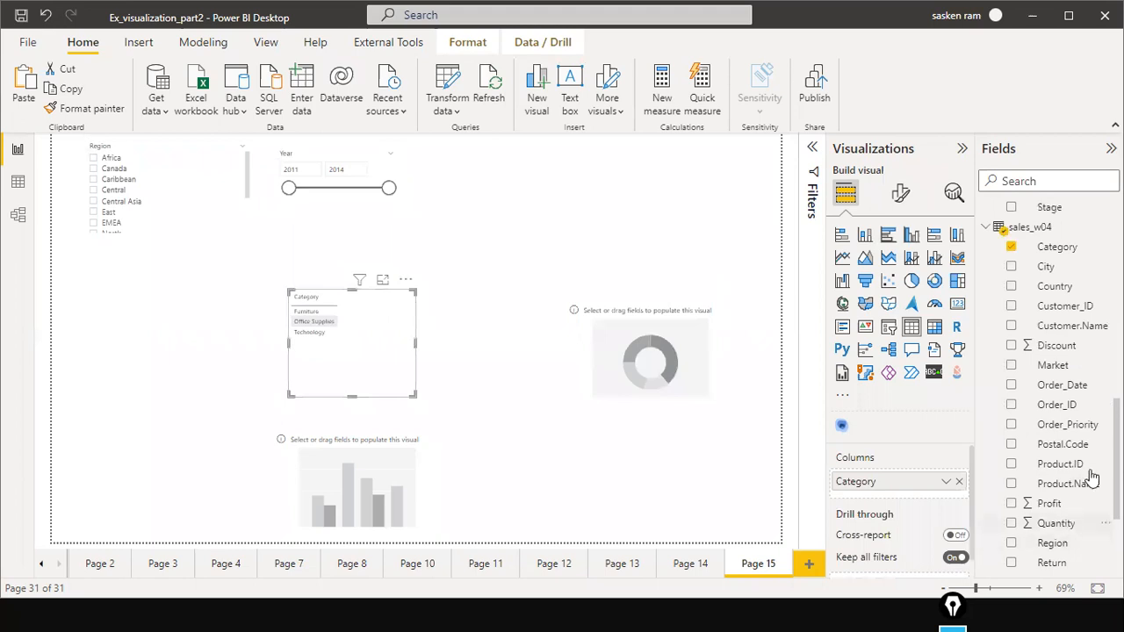
scroll(1091, 467, down, 3)
drag(1051, 444, 367, 307)
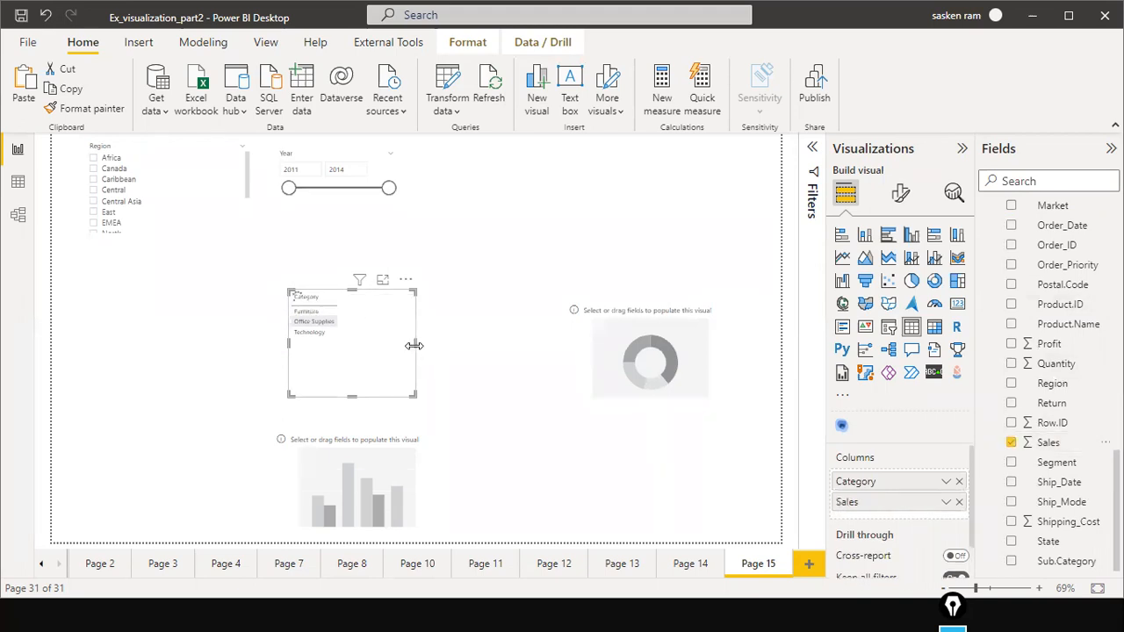
drag(455, 351, 484, 344)
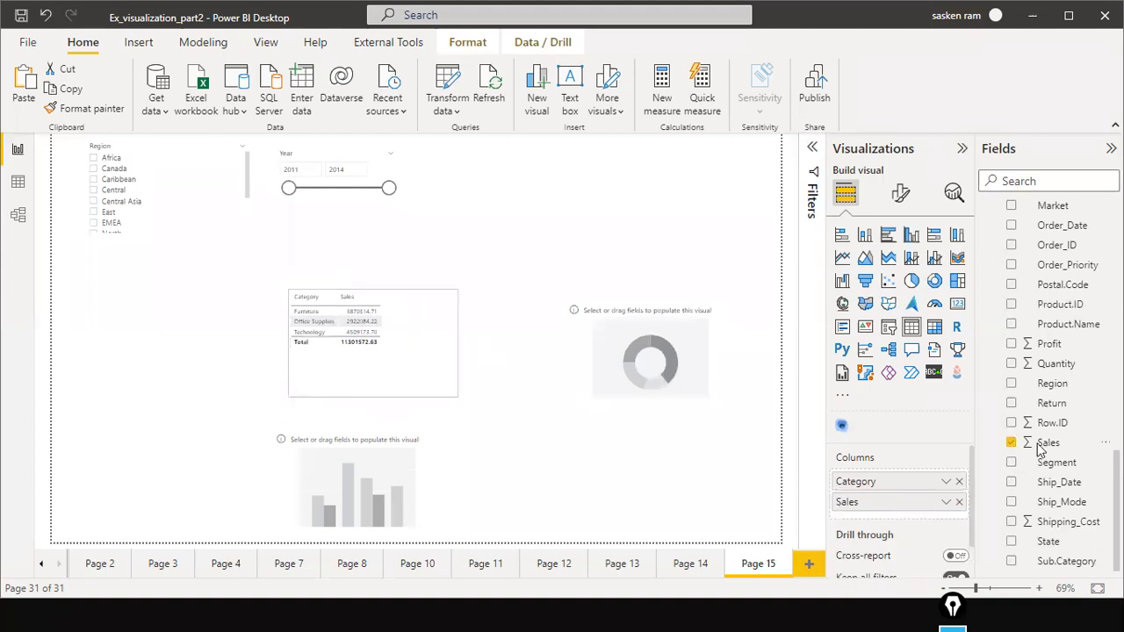
drag(1063, 369, 440, 310)
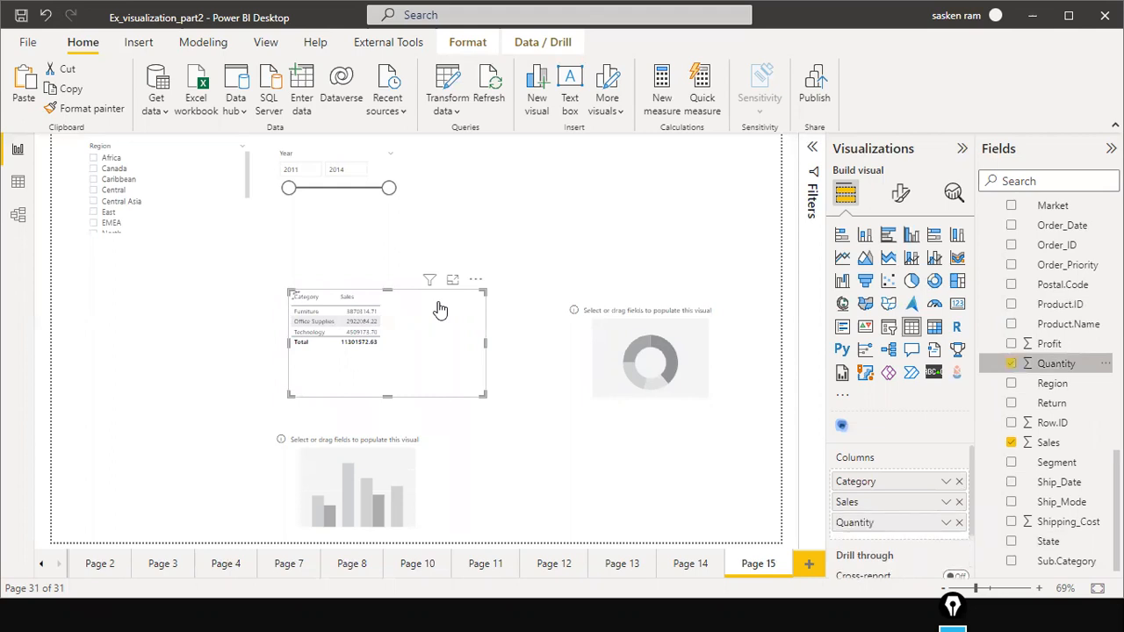
Fill the donut chart with Segment as the legend and Sales as the values
click(595, 383)
click(606, 368)
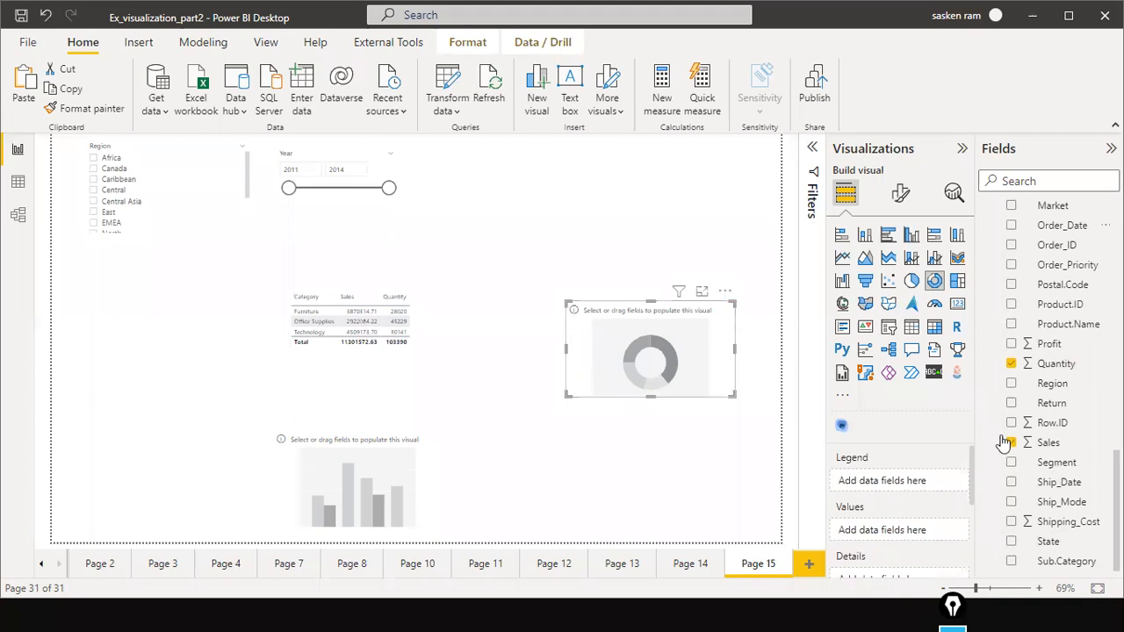
drag(626, 321, 622, 318)
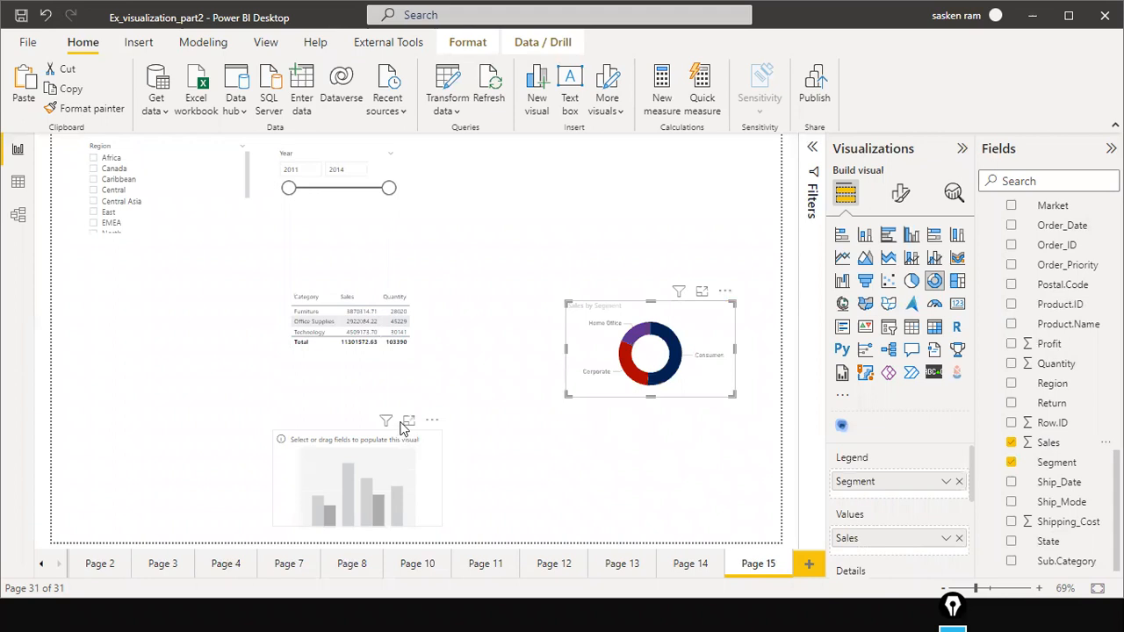
Widen the empty column chart, move it up slightly, and assign the Country field from sales_w04 to its X-axis
drag(416, 422, 484, 456)
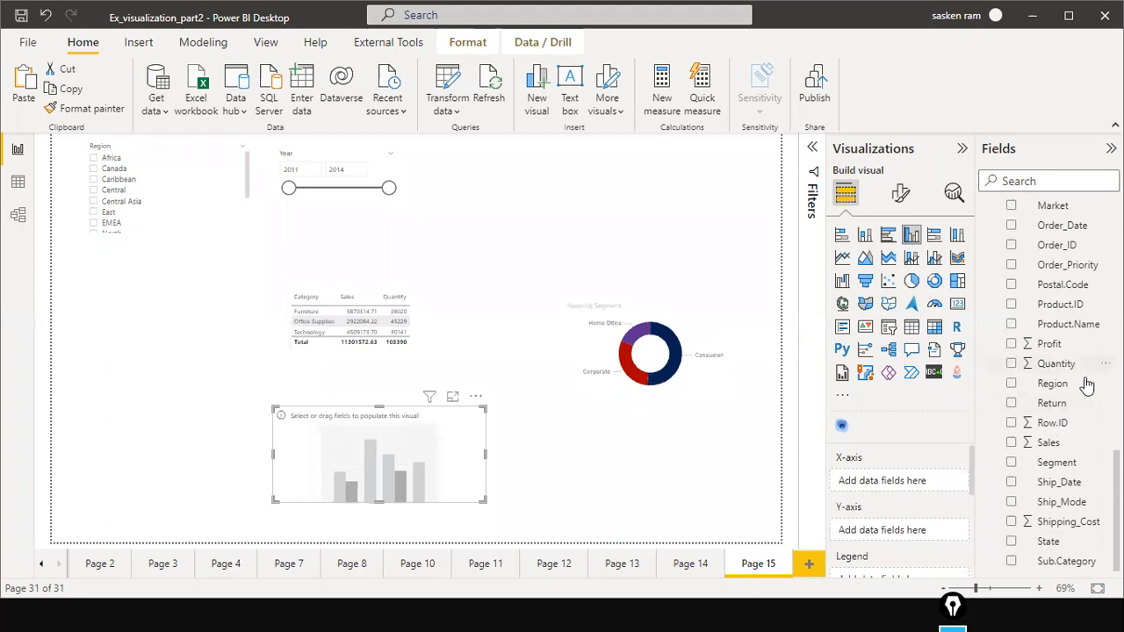
scroll(1088, 384, up, 3)
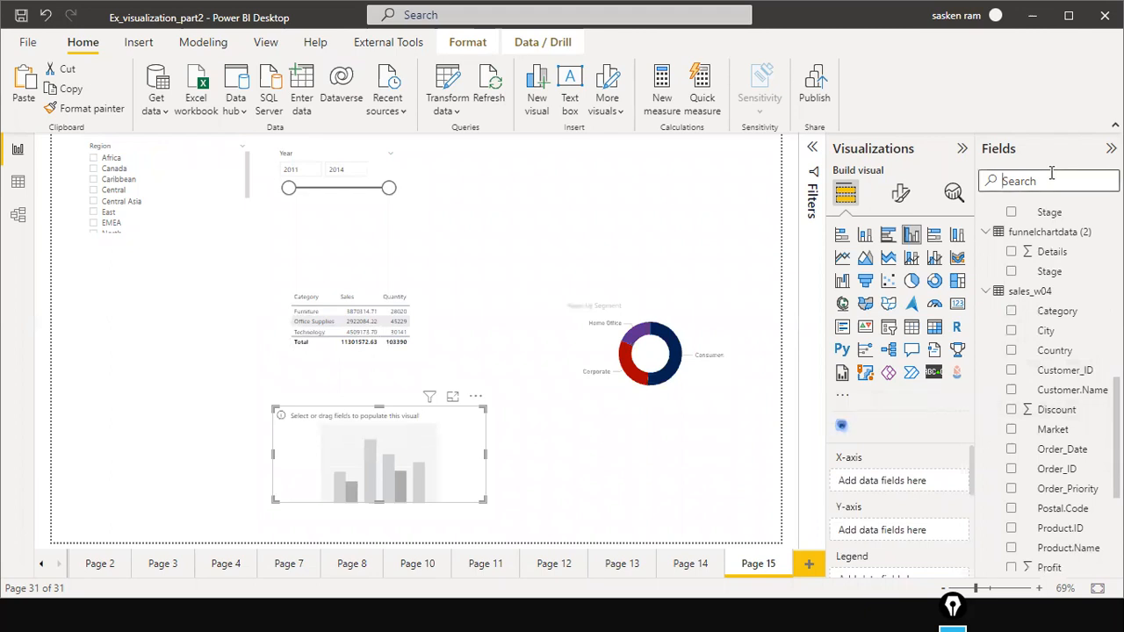
text(coouontry)
key(BackSpace)
key(BackSpace)
key(BackSpace)
key(BackSpace)
key(BackSpace)
key(BackSpace)
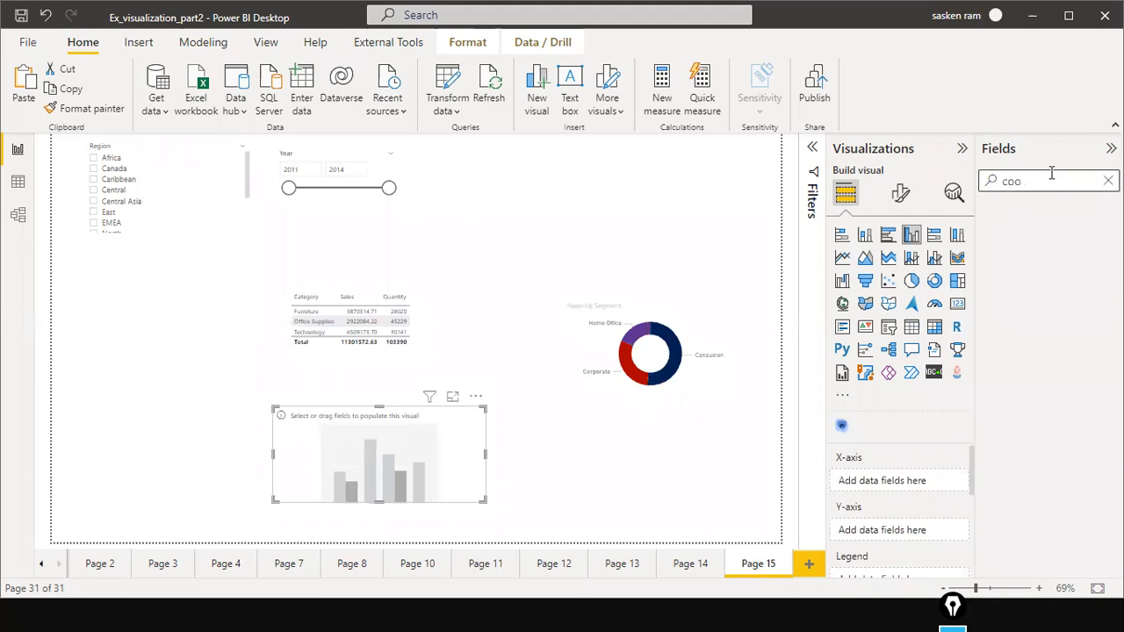
key(BackSpace)
text(nt)
key(BackSpace)
key(BackSpace)
key(BackSpace)
key(BackSpace)
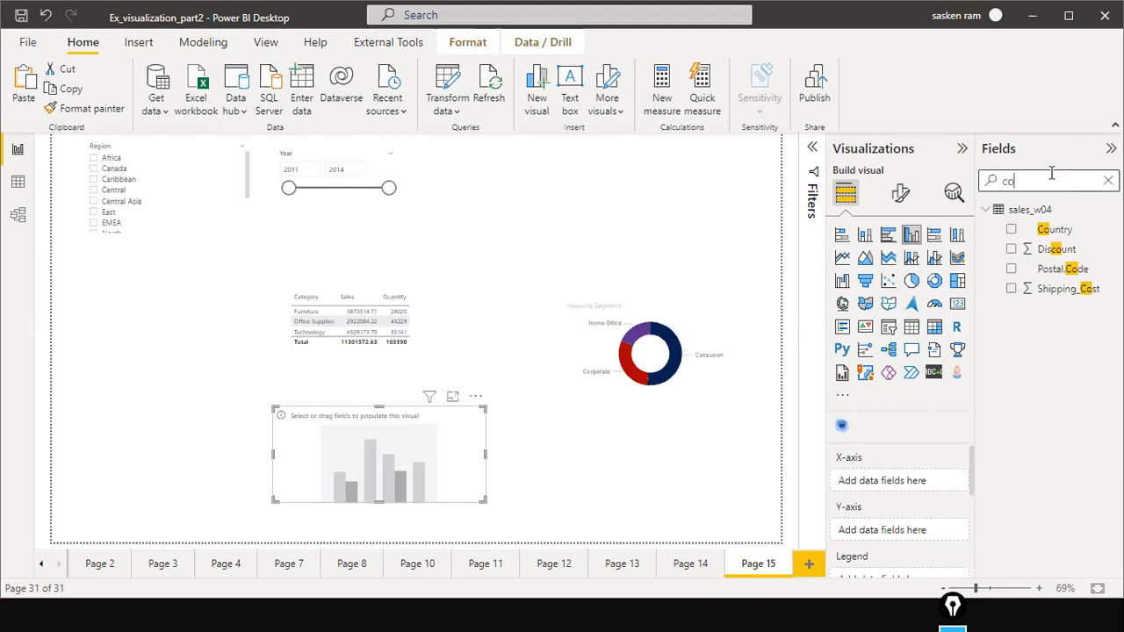
text(untr)
drag(1054, 230, 363, 481)
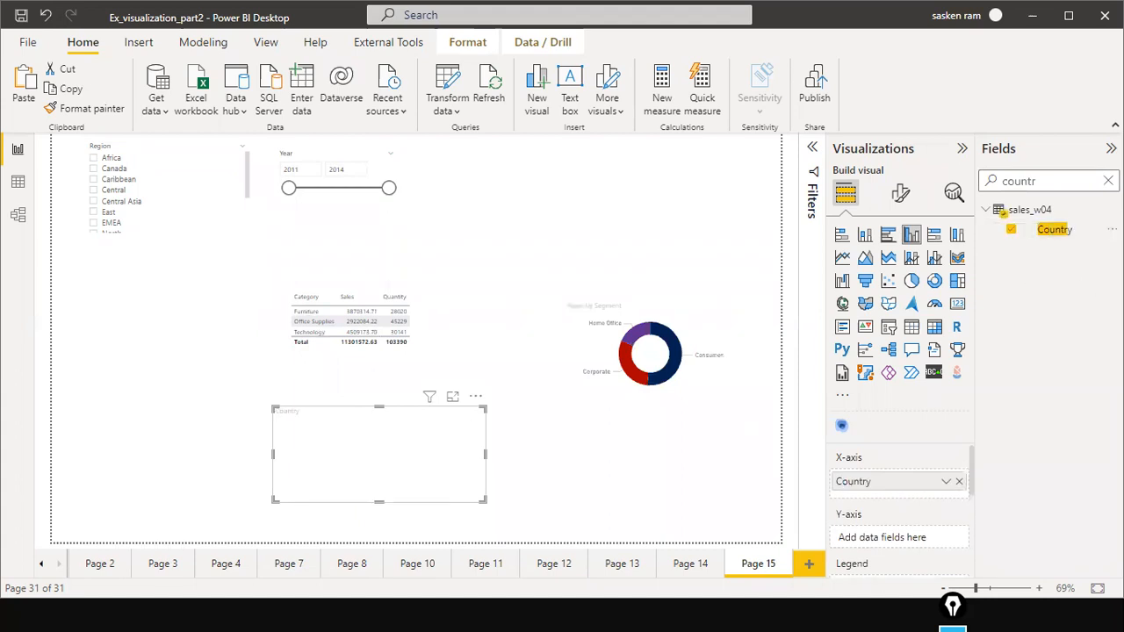
Add the Sales and Profit fields from sales_w04 as the column chart's Y-axis values and widen the chart
click(1109, 181)
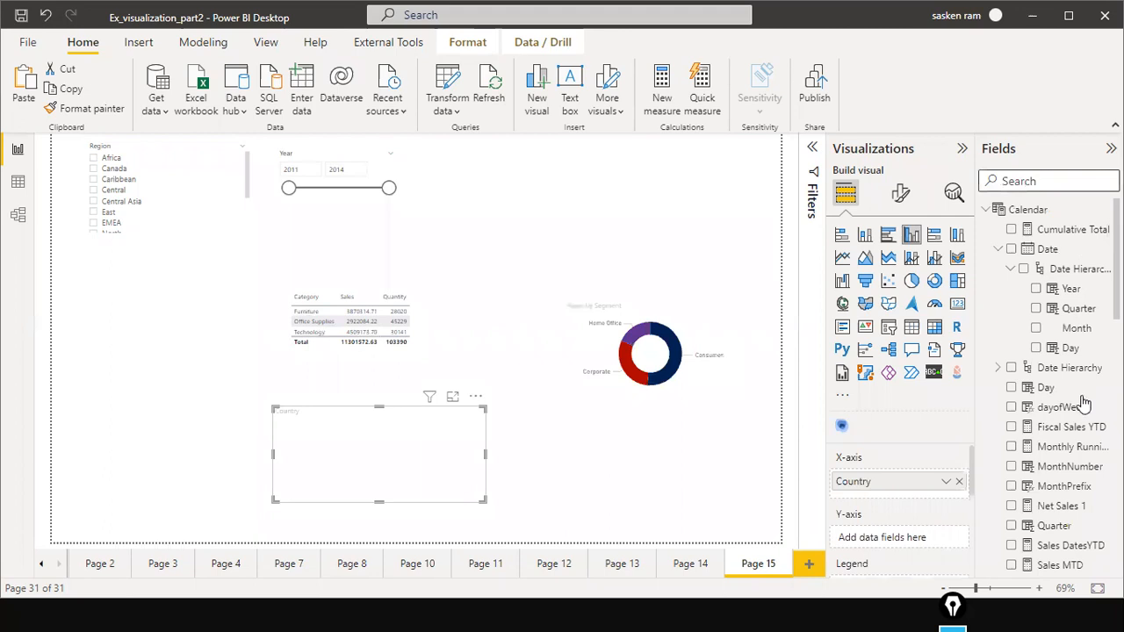
scroll(1085, 402, down, 3)
scroll(1084, 404, down, 5)
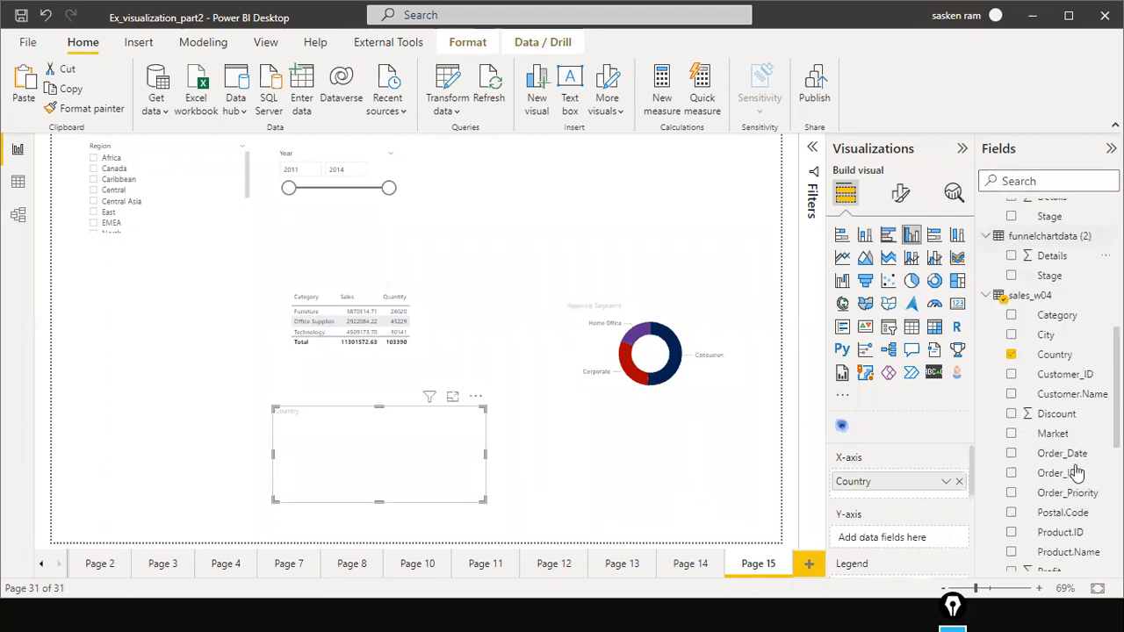
scroll(1076, 473, down, 2)
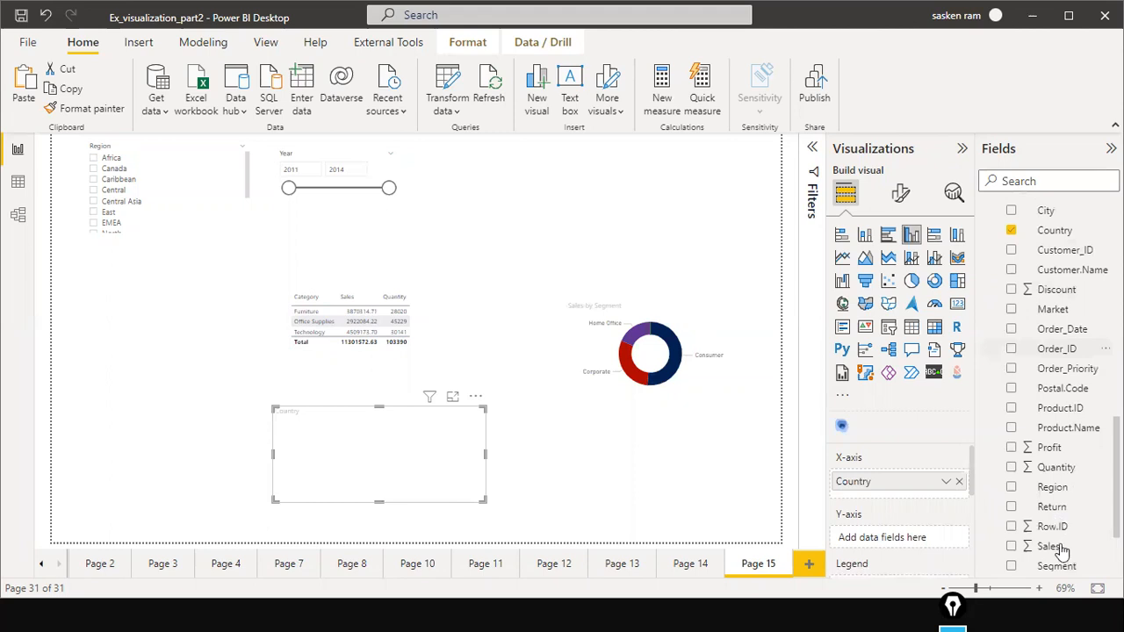
drag(1049, 547, 421, 445)
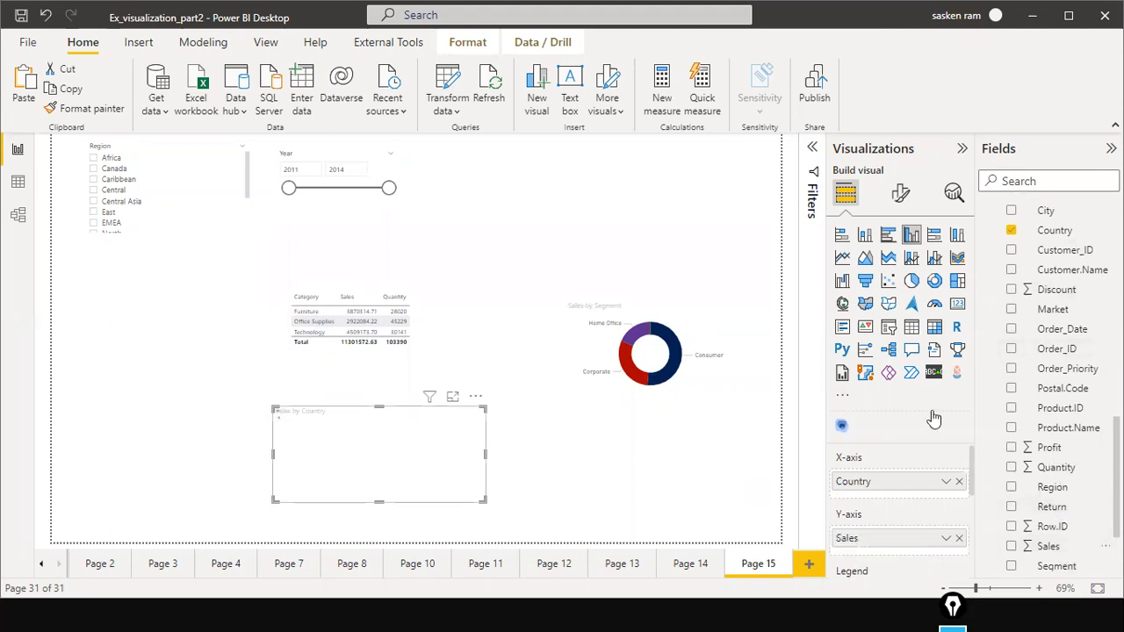
drag(1048, 448, 582, 473)
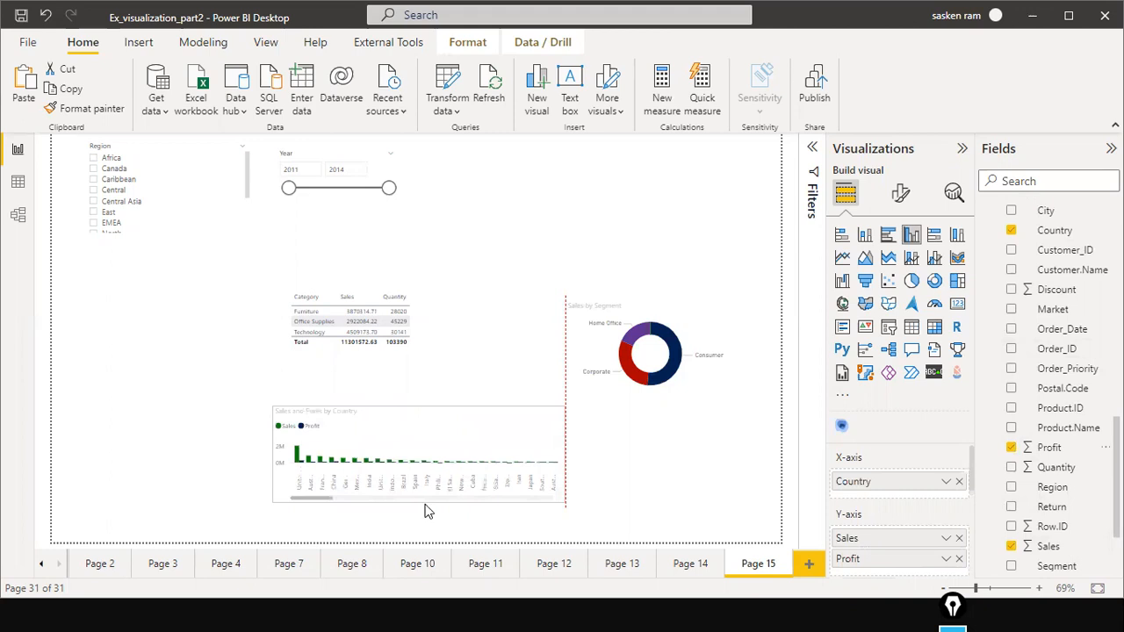
Enlarge the column chart below the table and move the donut chart up and closer to the table
drag(428, 503, 427, 520)
drag(450, 425, 467, 445)
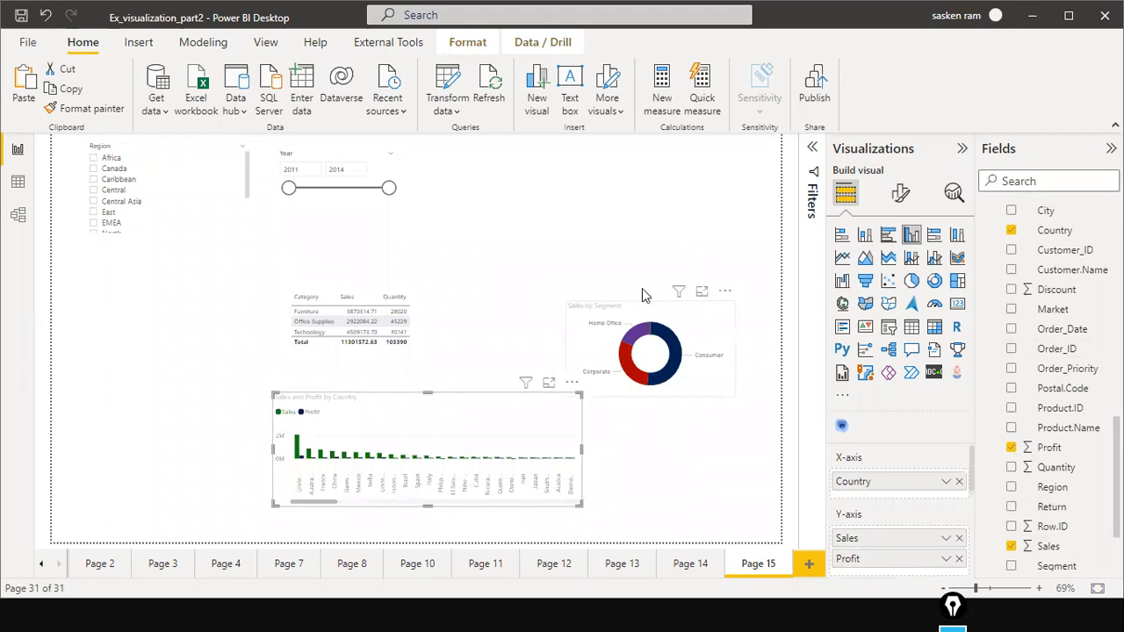
drag(642, 288, 581, 262)
click(738, 450)
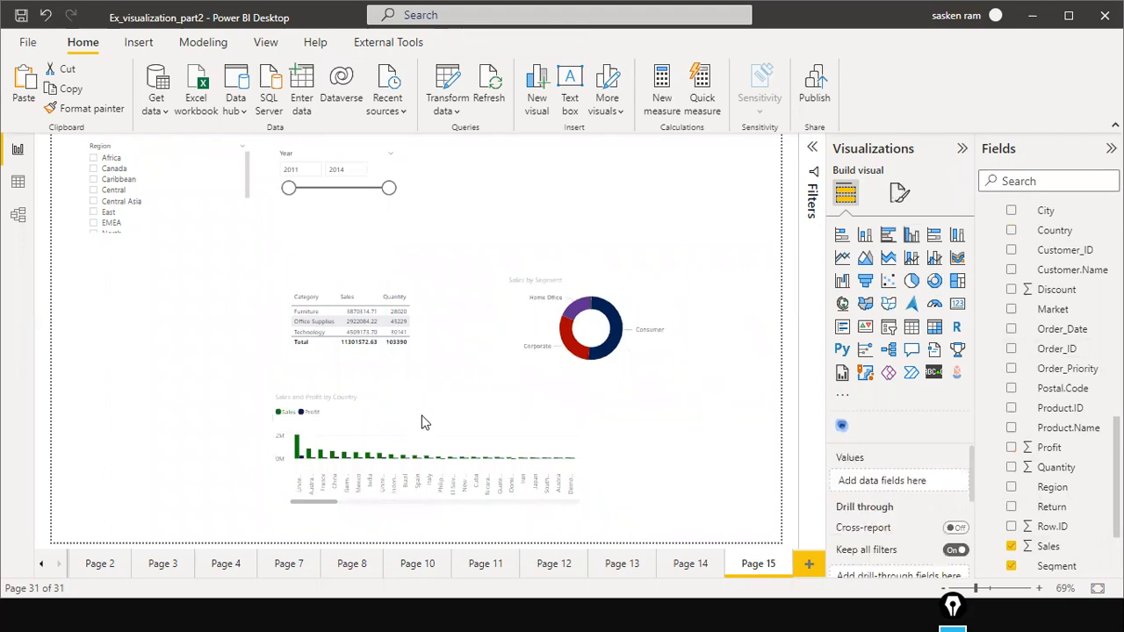
click(422, 396)
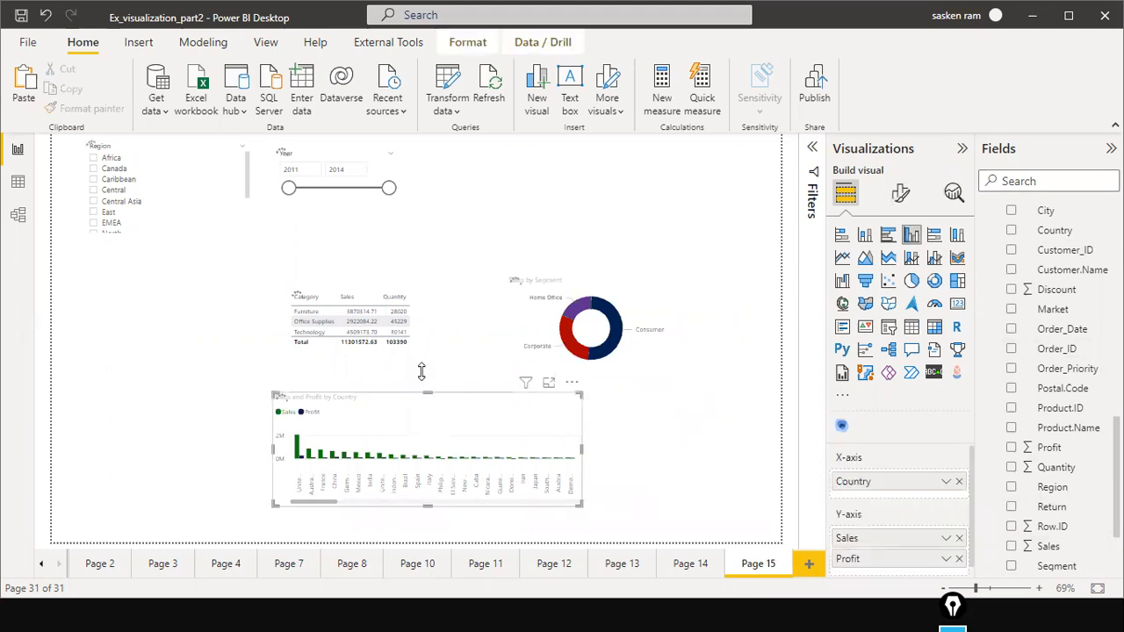
drag(427, 394, 427, 369)
drag(427, 370, 427, 376)
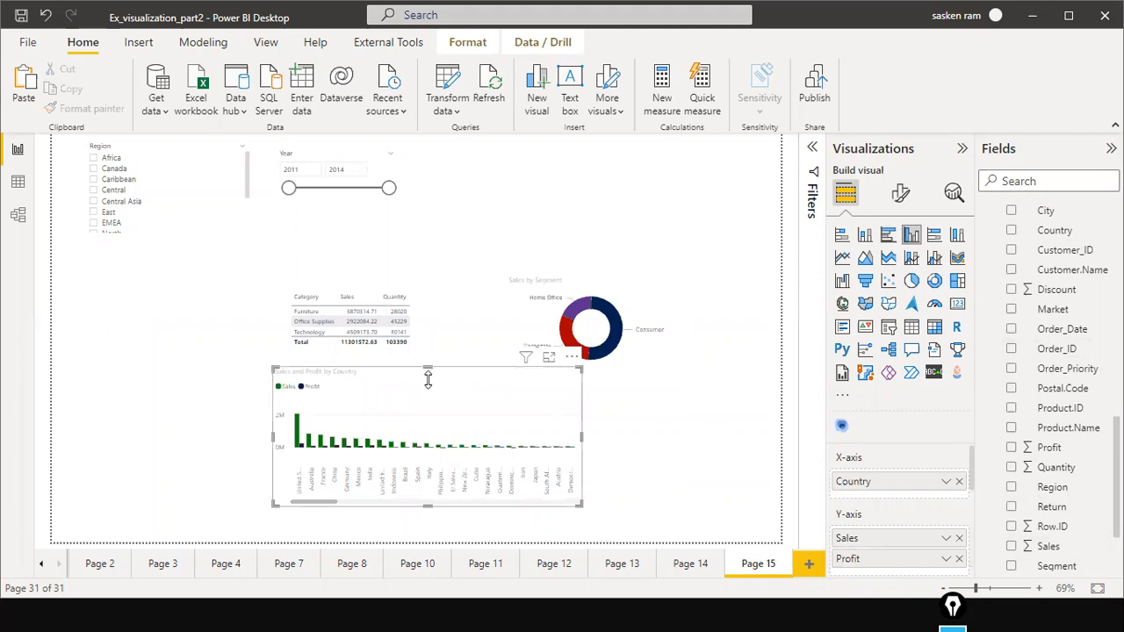
drag(664, 296, 648, 324)
click(691, 407)
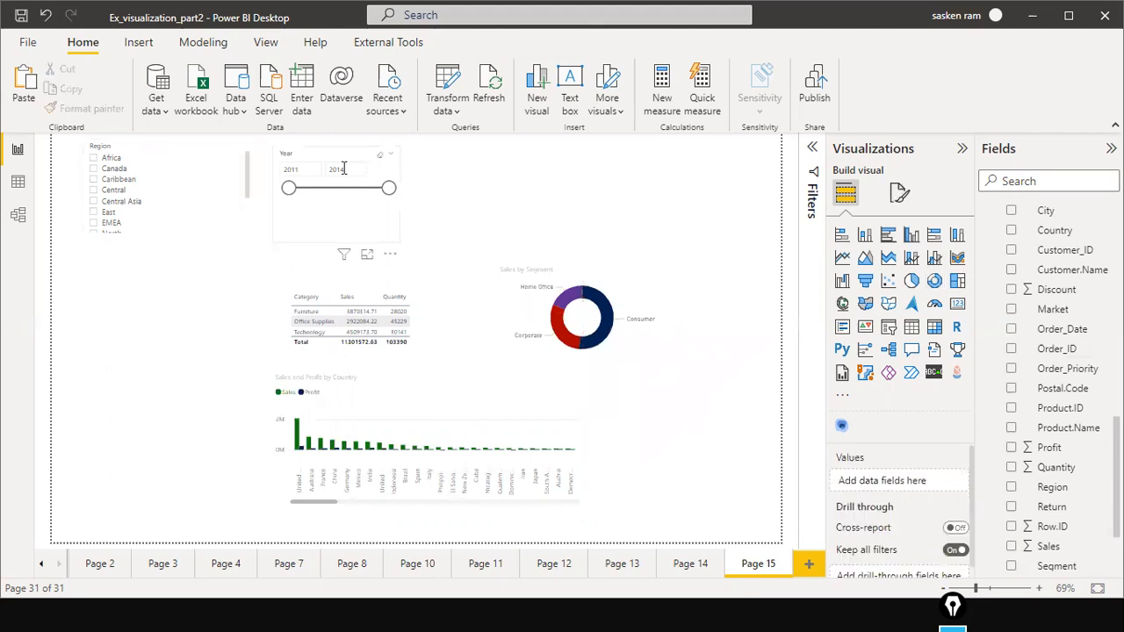
Change the Year slicer to the List type and shorten it to fit the years
click(392, 160)
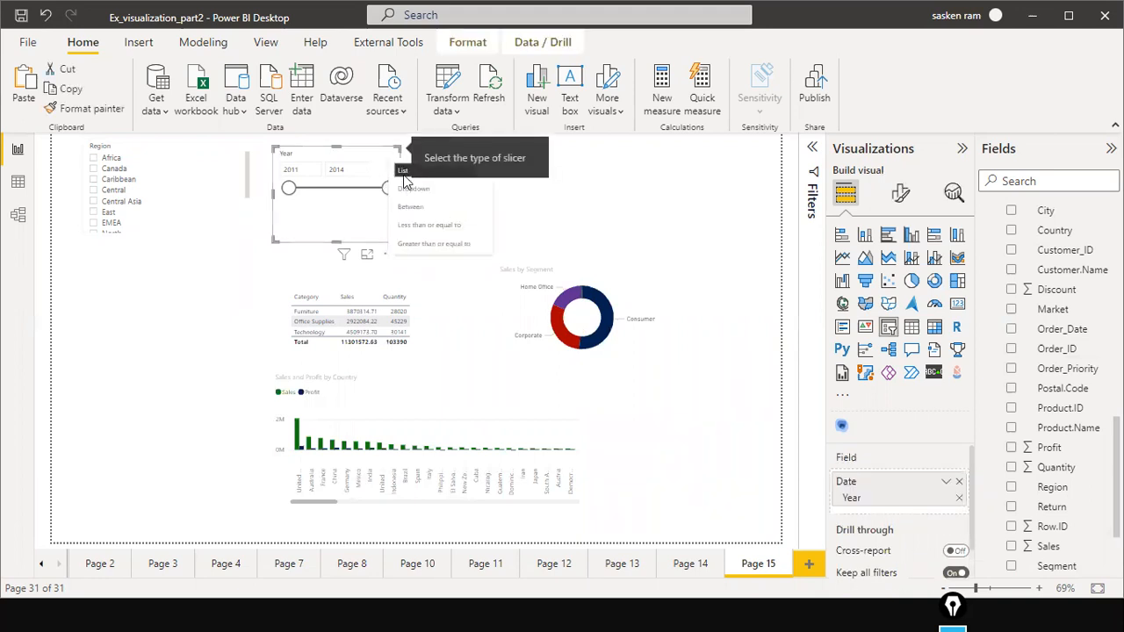
click(404, 175)
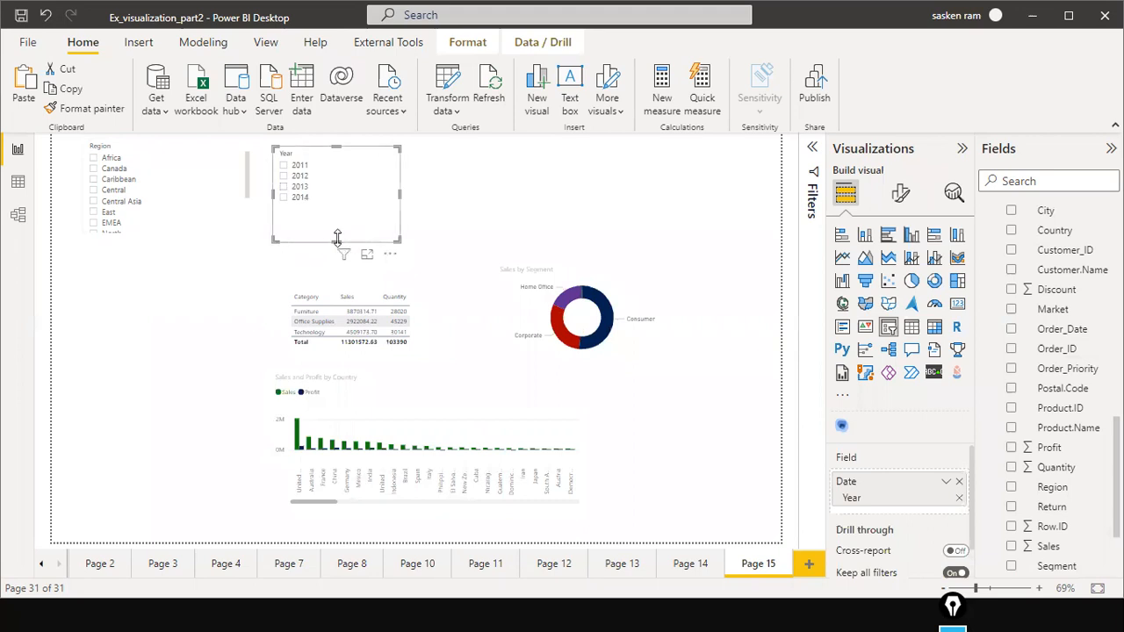
drag(336, 241, 374, 182)
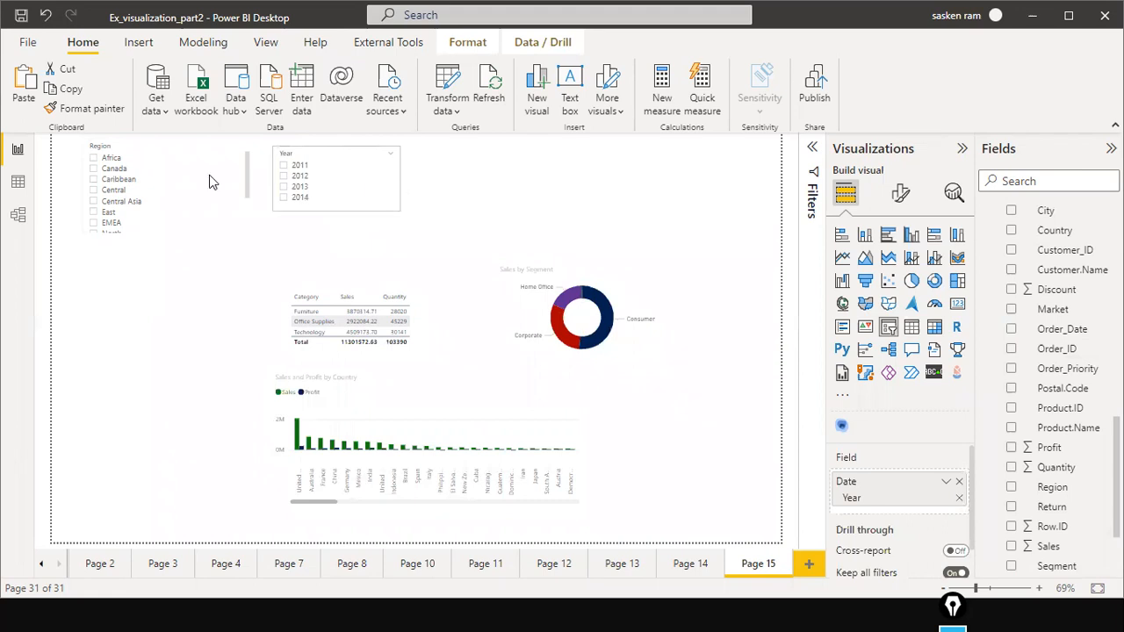
Narrow the Region slicer and clear any region selected in it
click(253, 200)
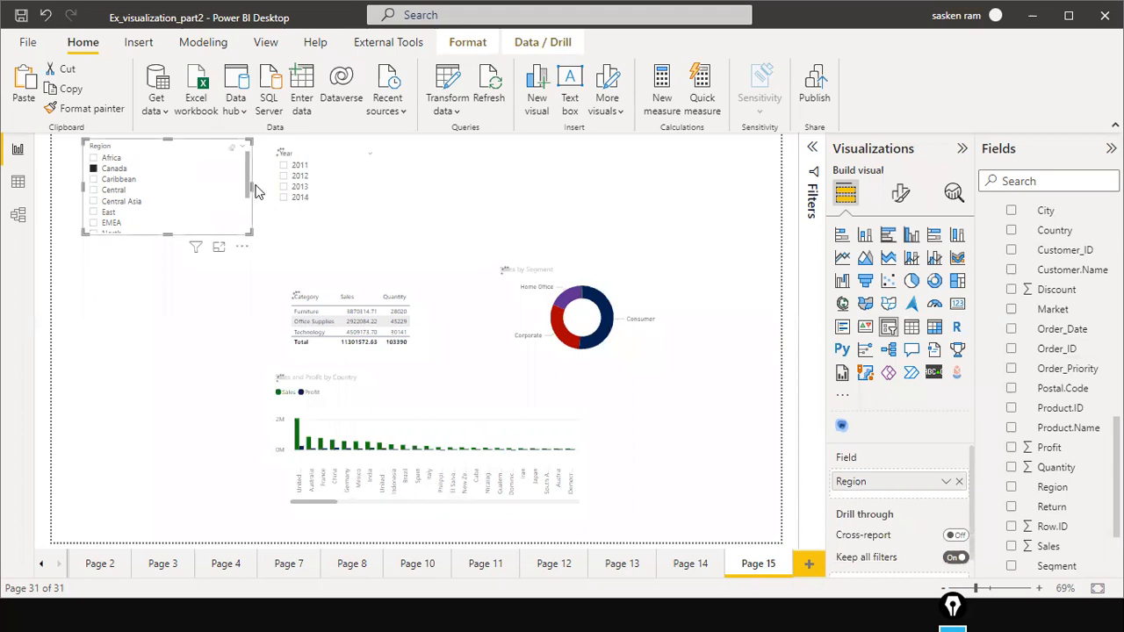
ctrl+click(173, 191)
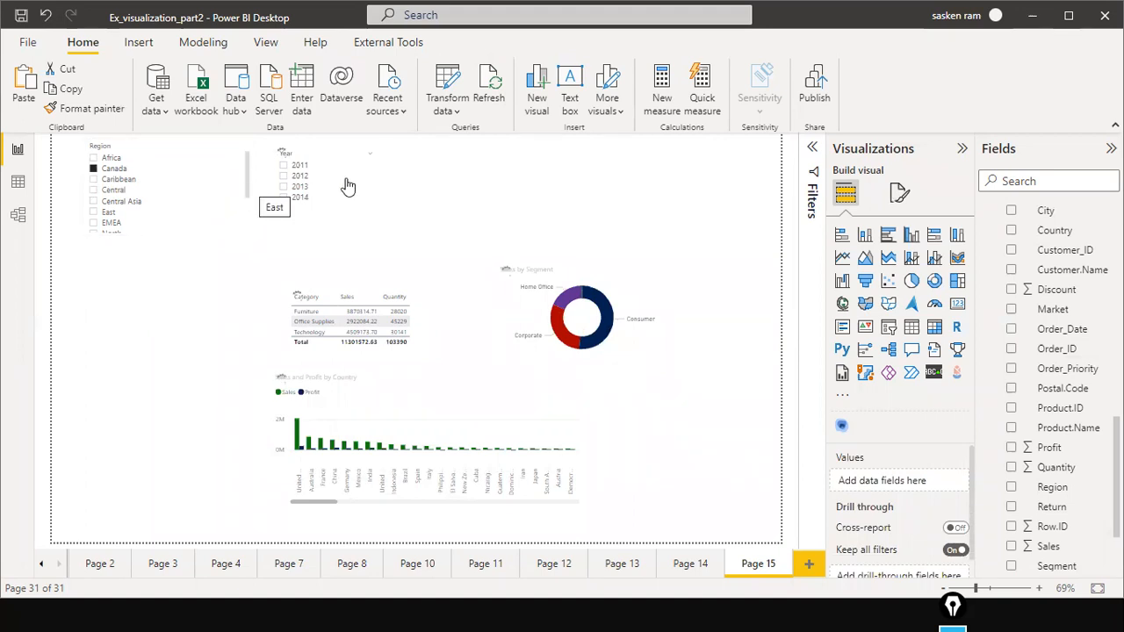
click(243, 198)
drag(252, 190, 198, 184)
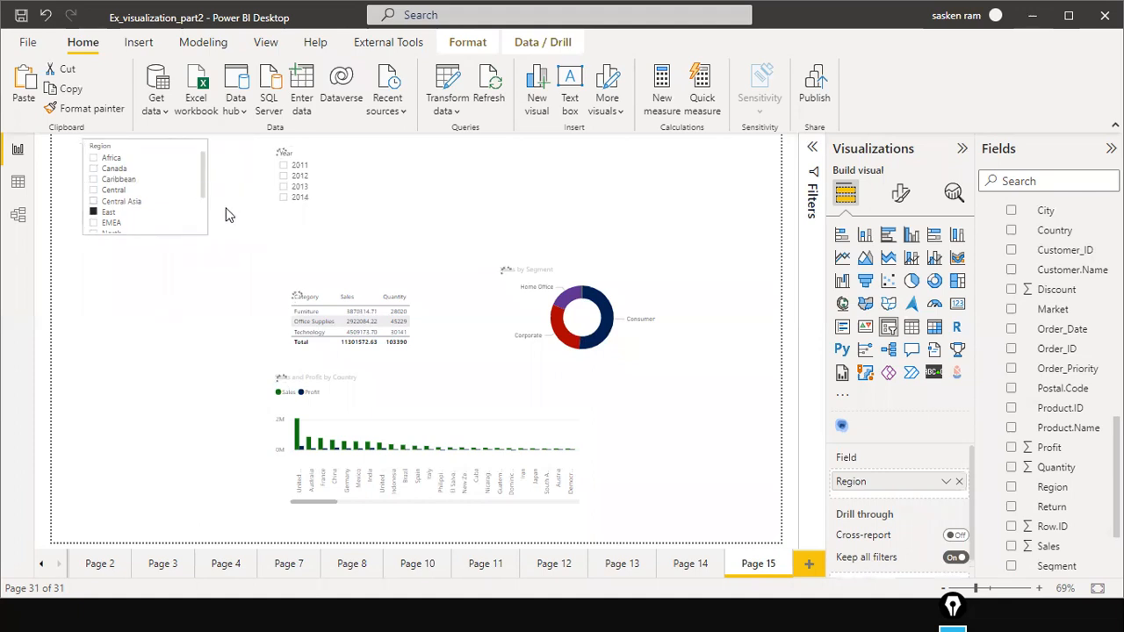
click(182, 154)
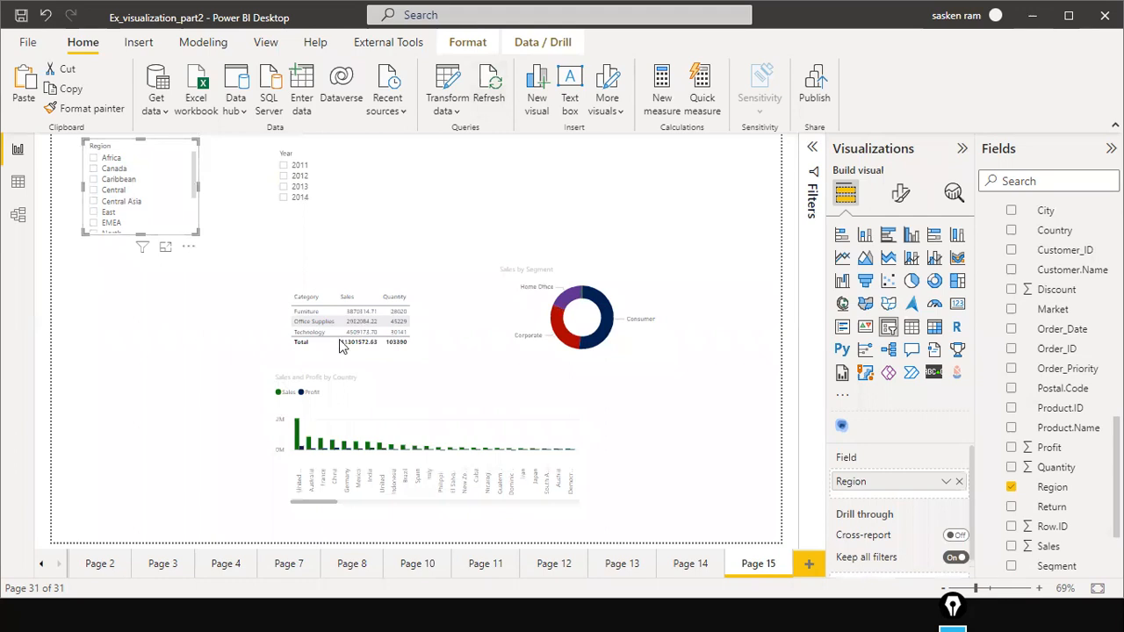
click(485, 198)
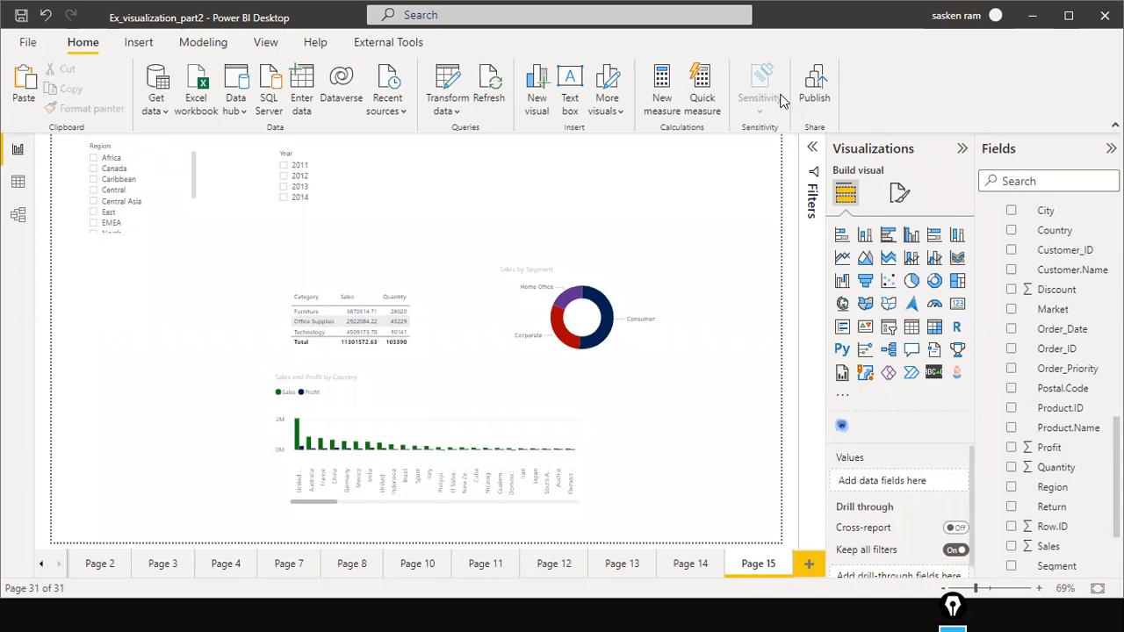
Show the Bookmarks pane beside the report page
click(265, 42)
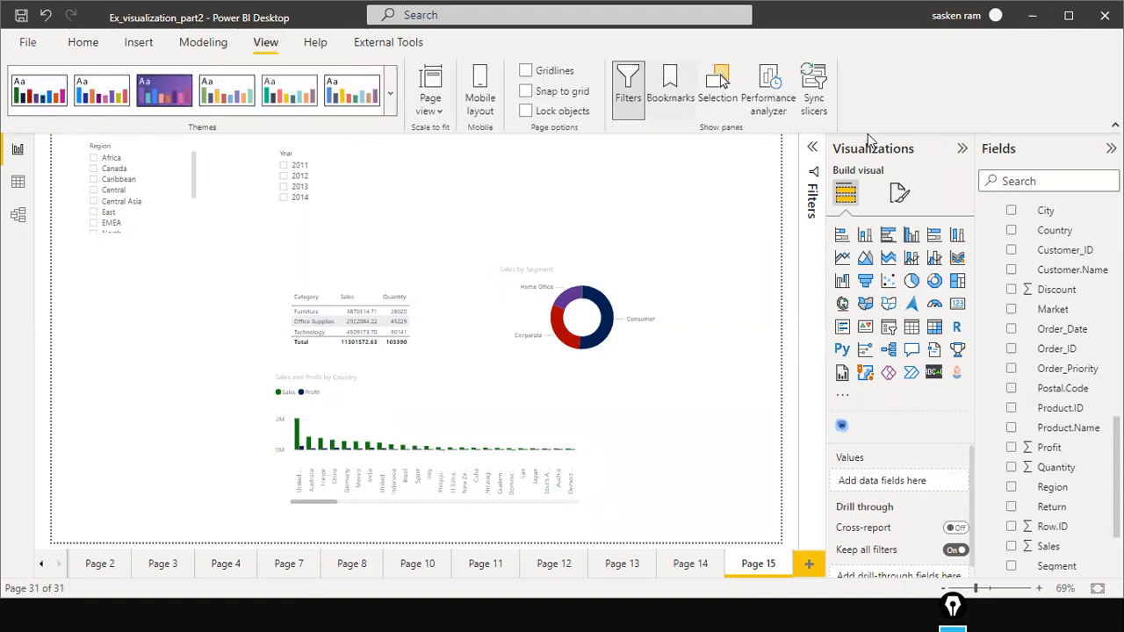
click(675, 90)
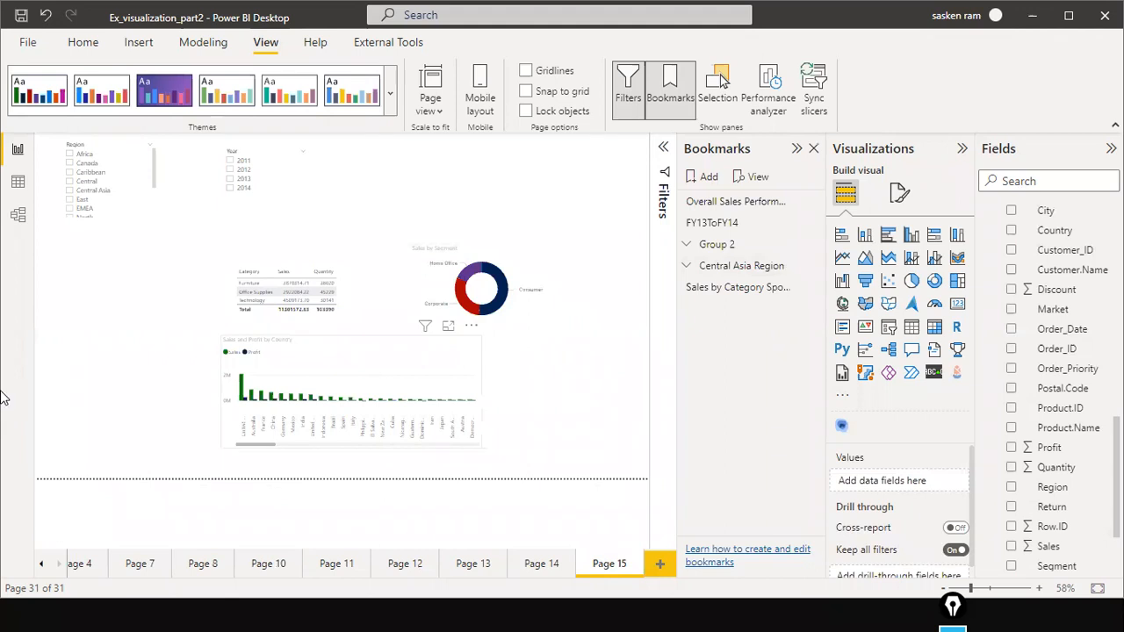
click(813, 227)
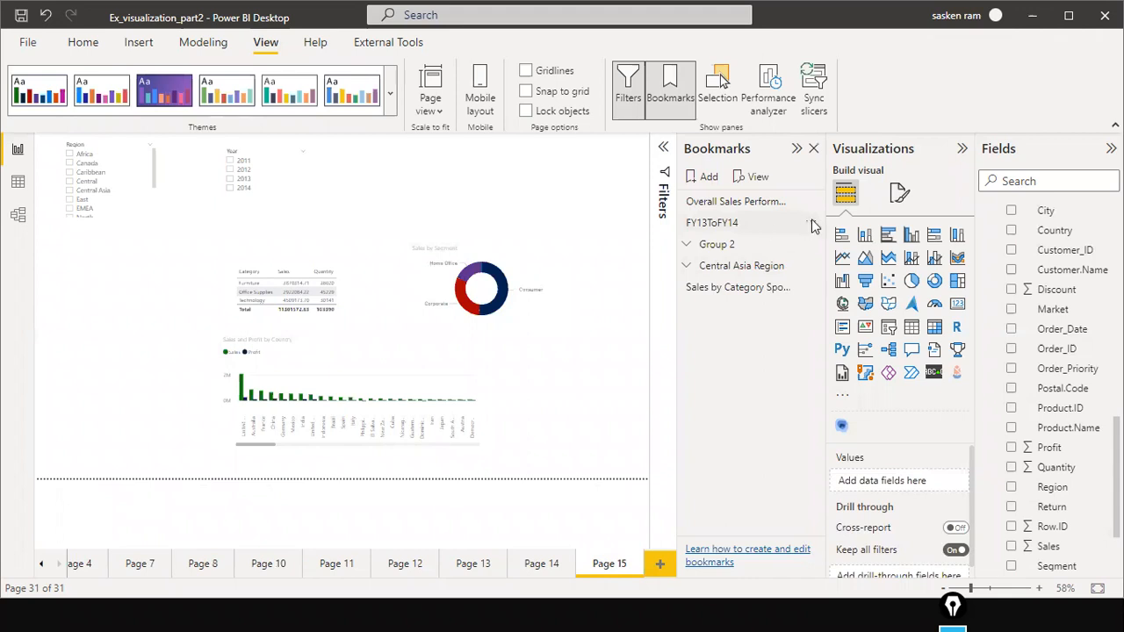
click(718, 344)
Move the table up level with the donut chart and set its global font size to 9
drag(340, 273, 323, 253)
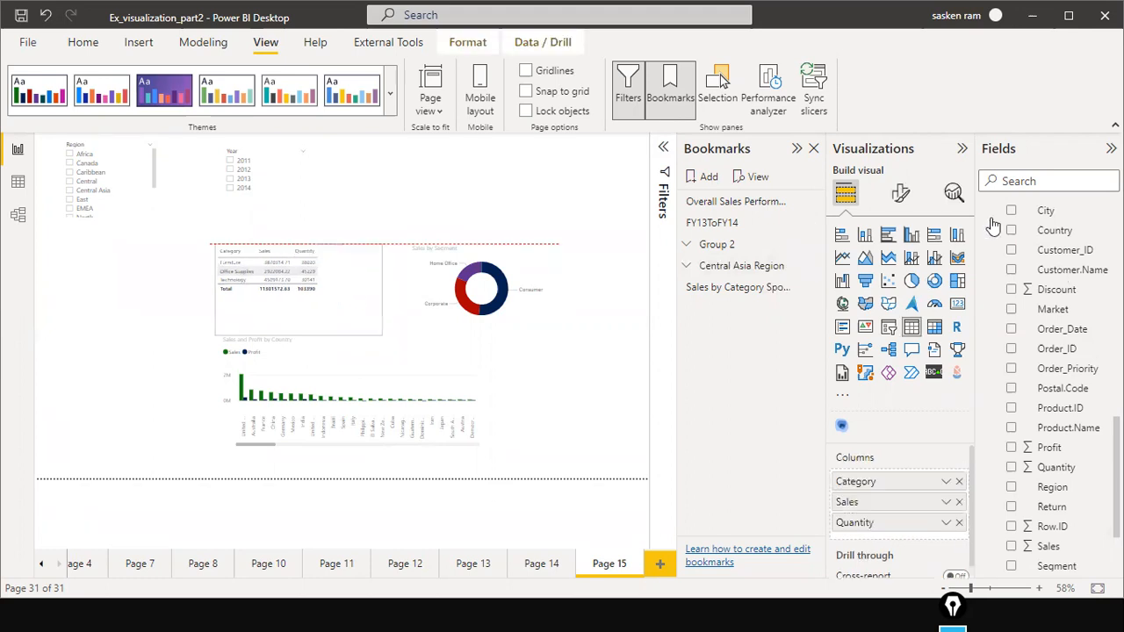
click(901, 196)
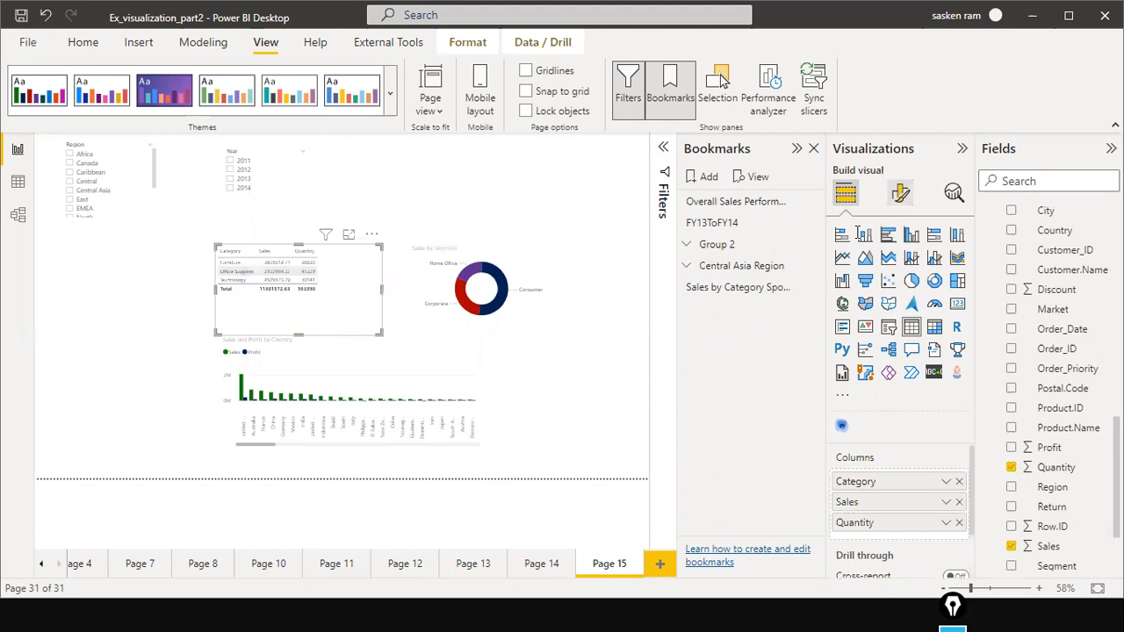
click(857, 234)
text(f)
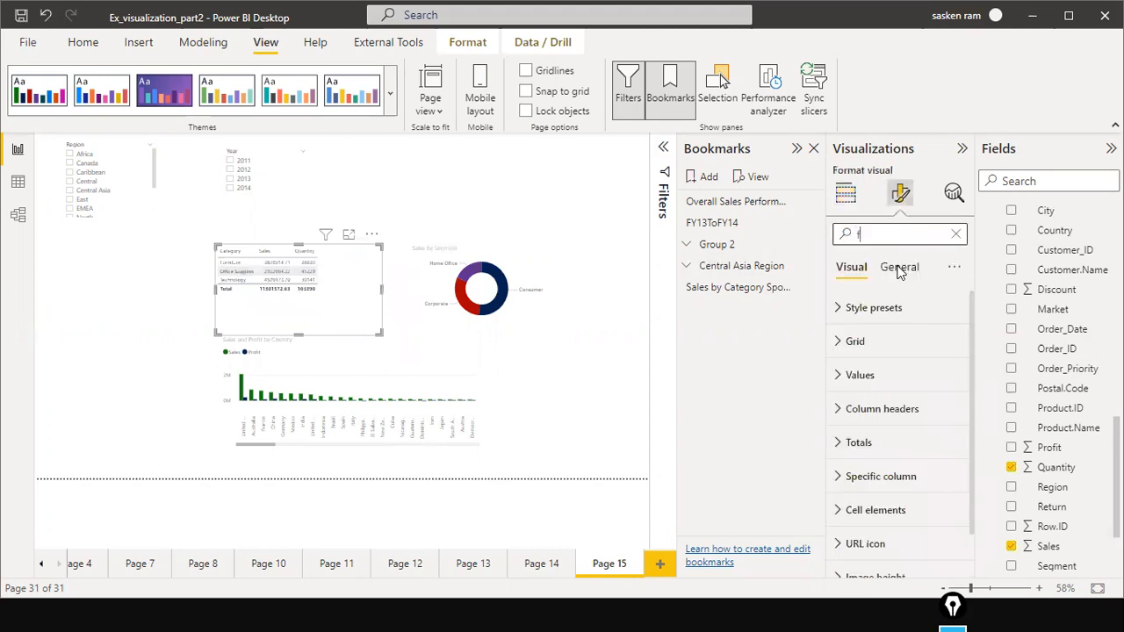
text(oont)
key(BackSpace)
key(BackSpace)
key(BackSpace)
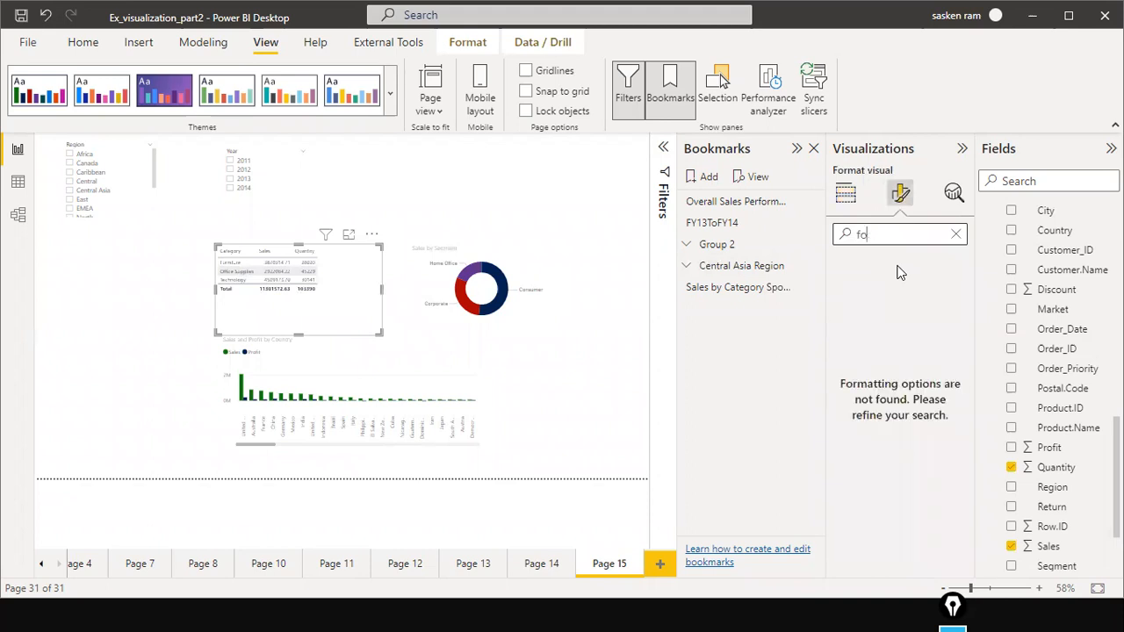
text(nt)
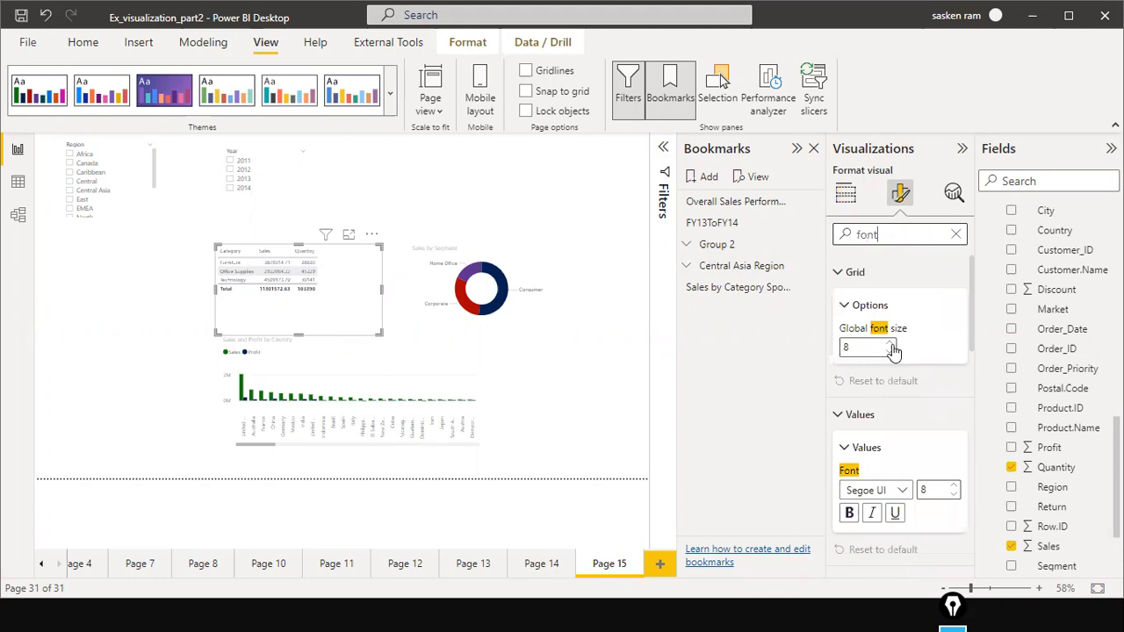
click(893, 345)
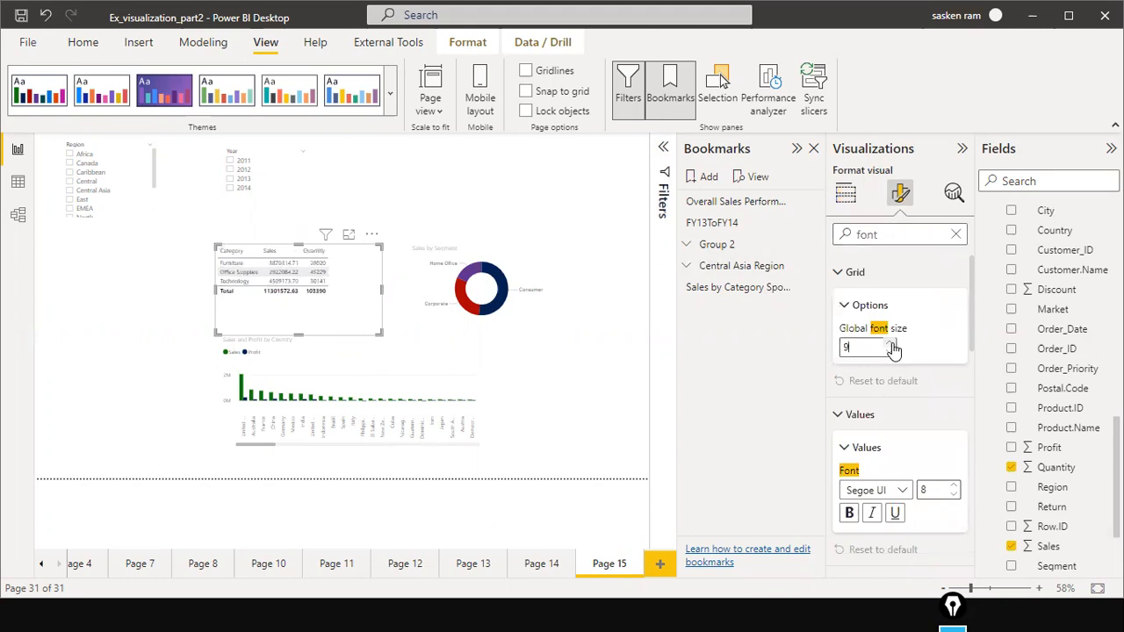
Increase the font size of the table's values by three increments
click(954, 486)
click(955, 487)
click(955, 486)
Set the title font size of the Sales and Profit by Country column chart to 12
click(464, 395)
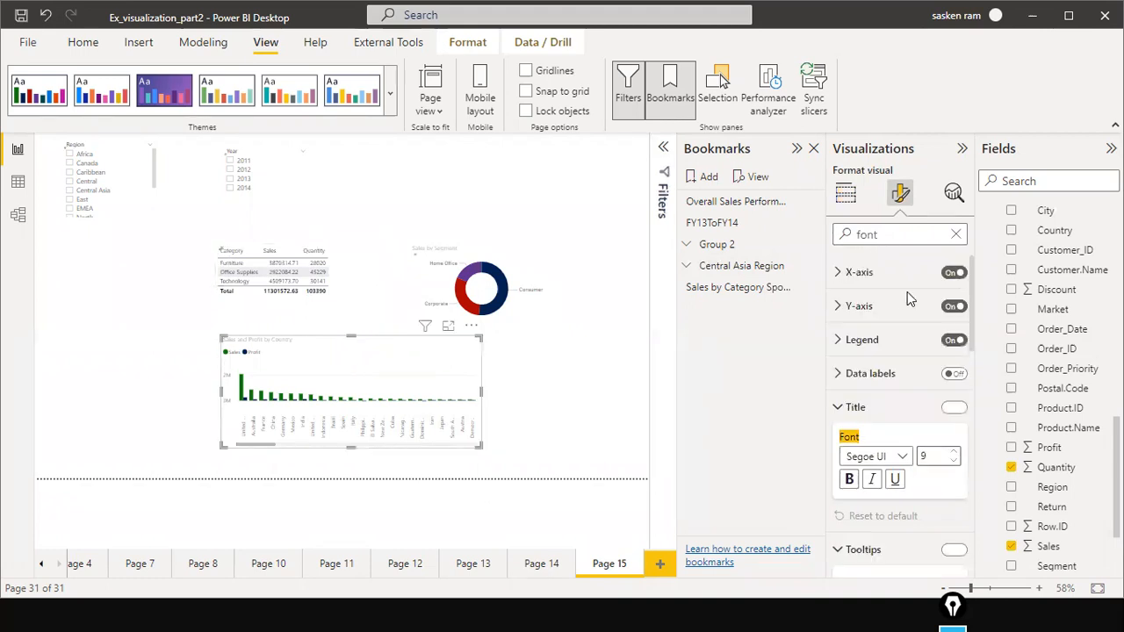
click(954, 452)
click(954, 452)
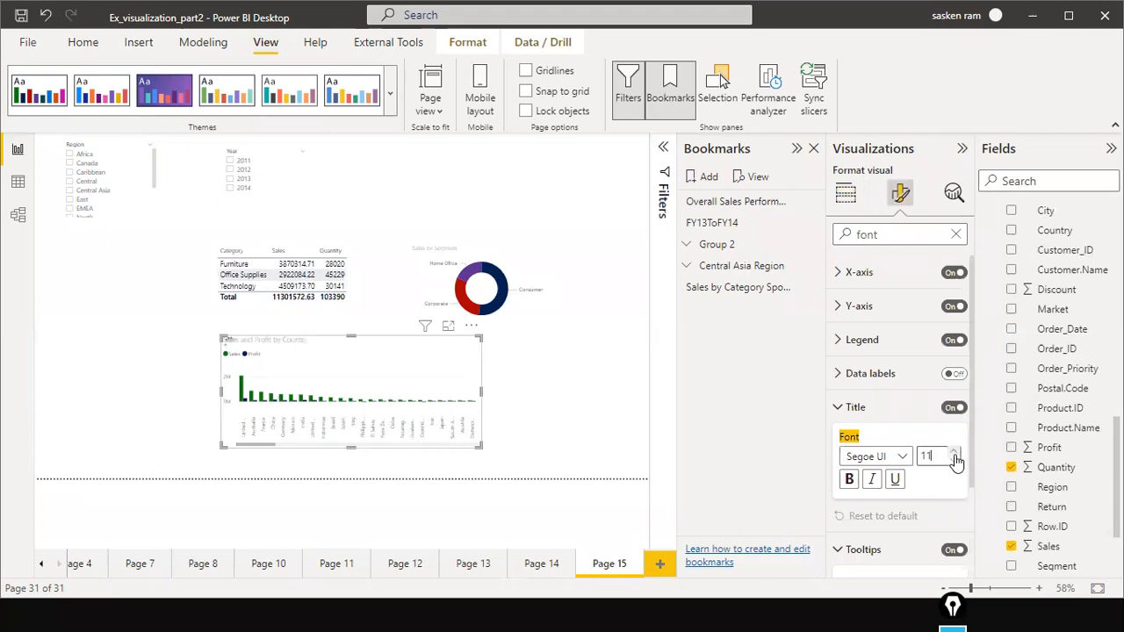
click(955, 452)
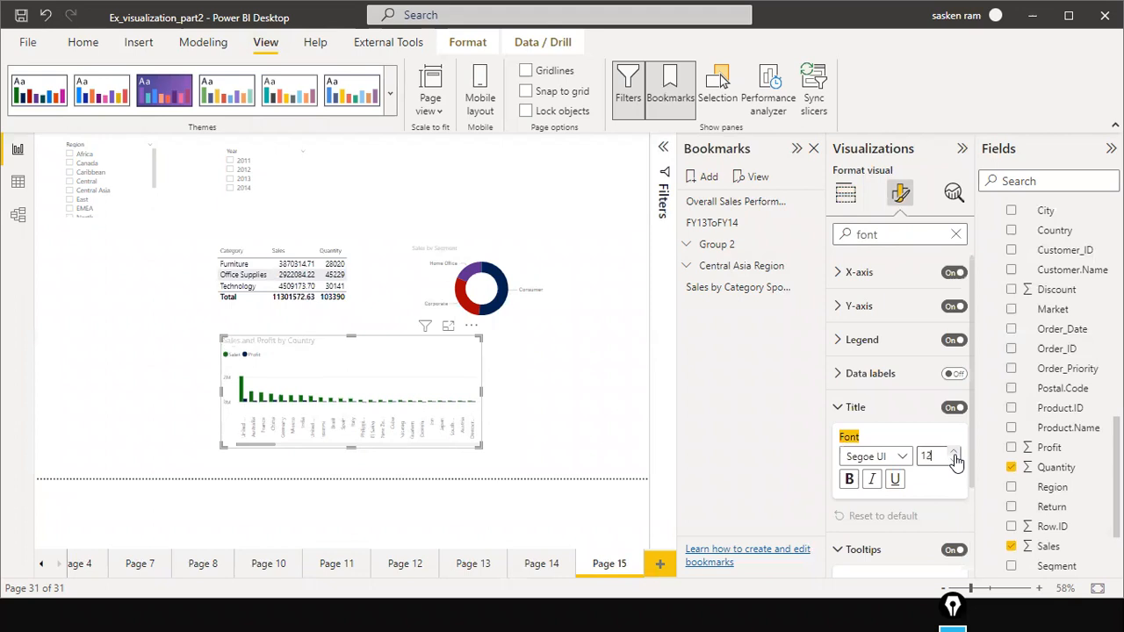
Set the Sales by Segment donut chart's title font size to 13 and its tooltip text font size to 12
click(477, 262)
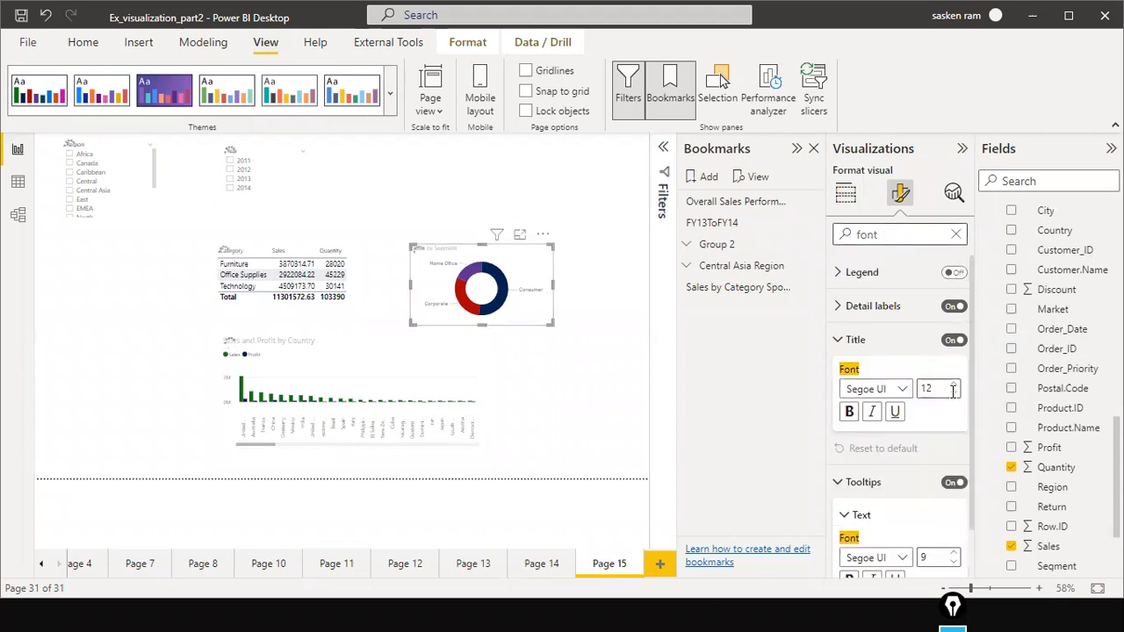
click(956, 387)
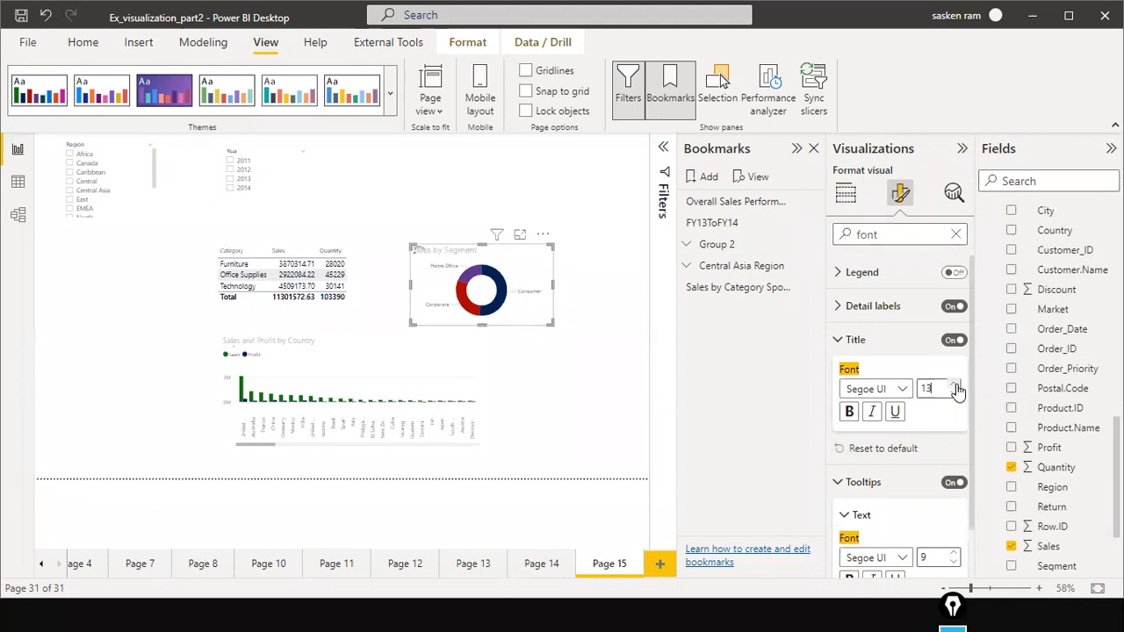
click(954, 555)
click(954, 554)
click(954, 554)
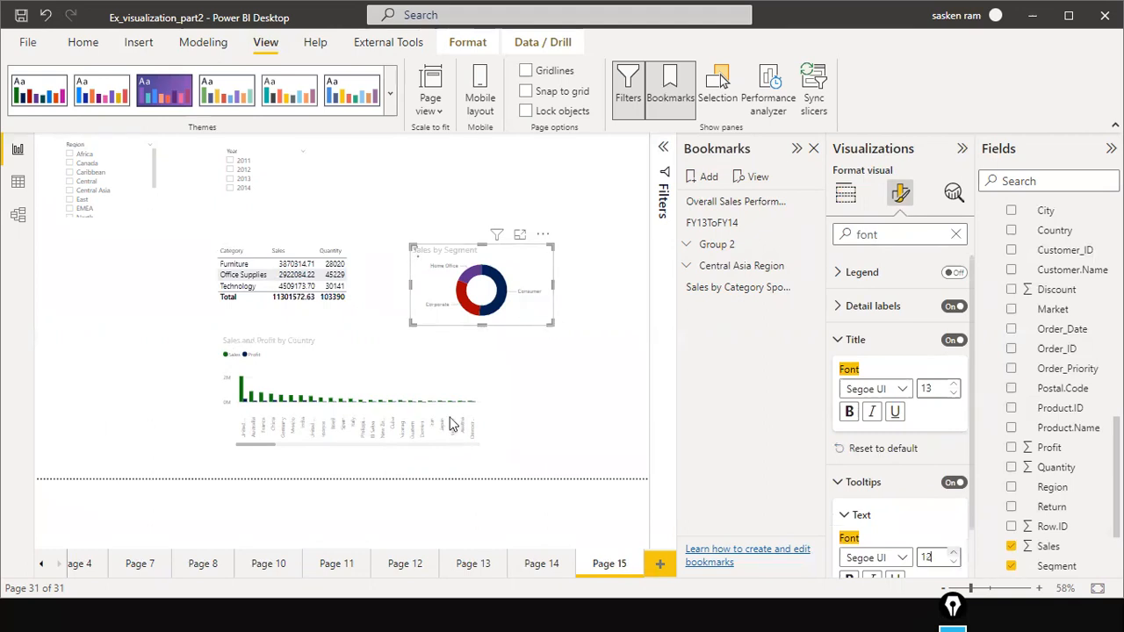
Set the font size of the Y-axis values to 14 on the Sales and Profit by Country column chart
click(439, 370)
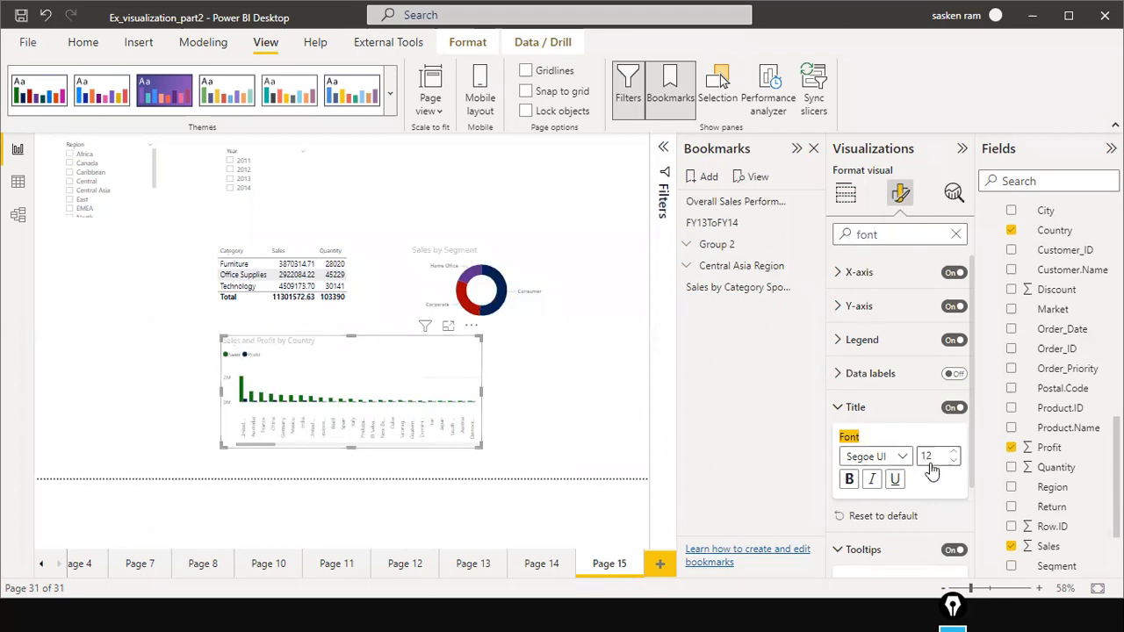
scroll(929, 465, down, 3)
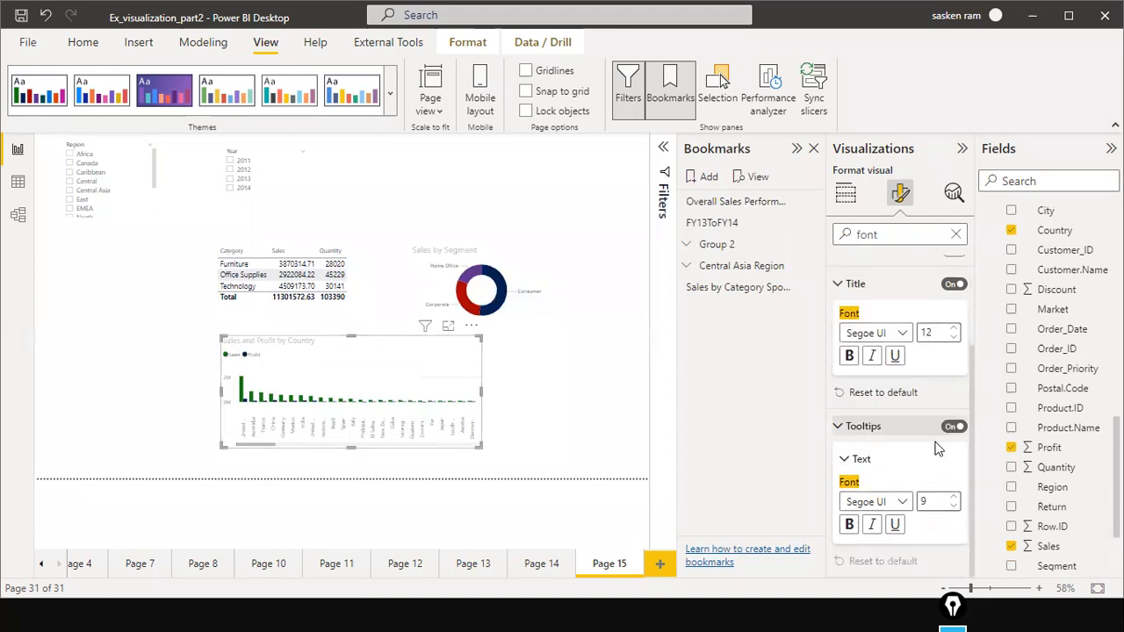
scroll(900, 351, up, 2)
scroll(900, 350, up, 1)
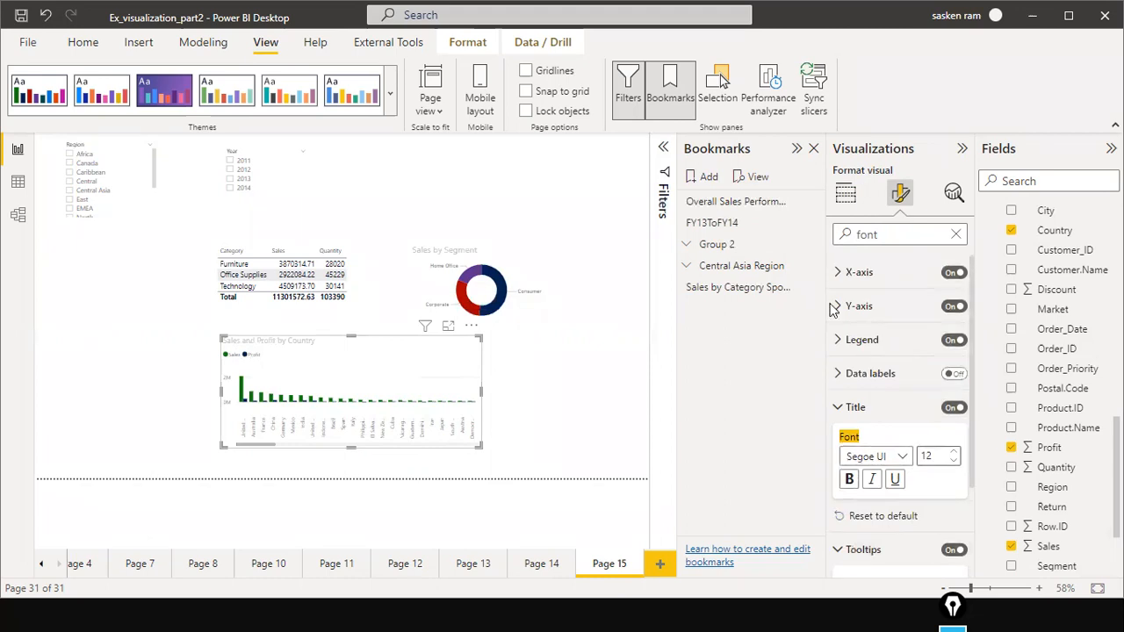
click(838, 307)
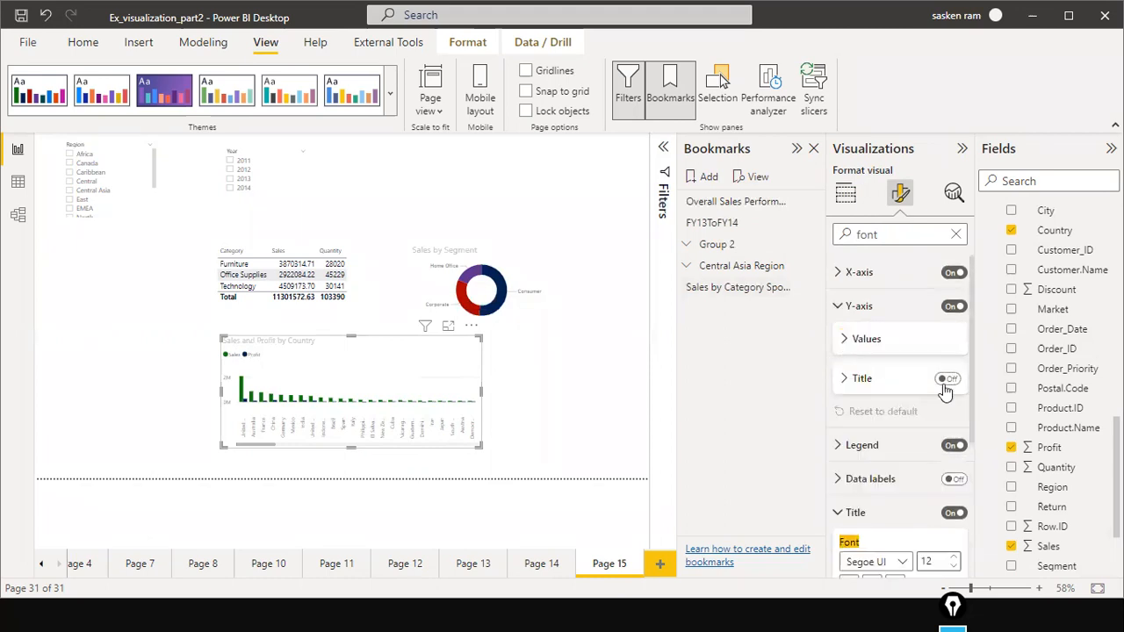
click(845, 341)
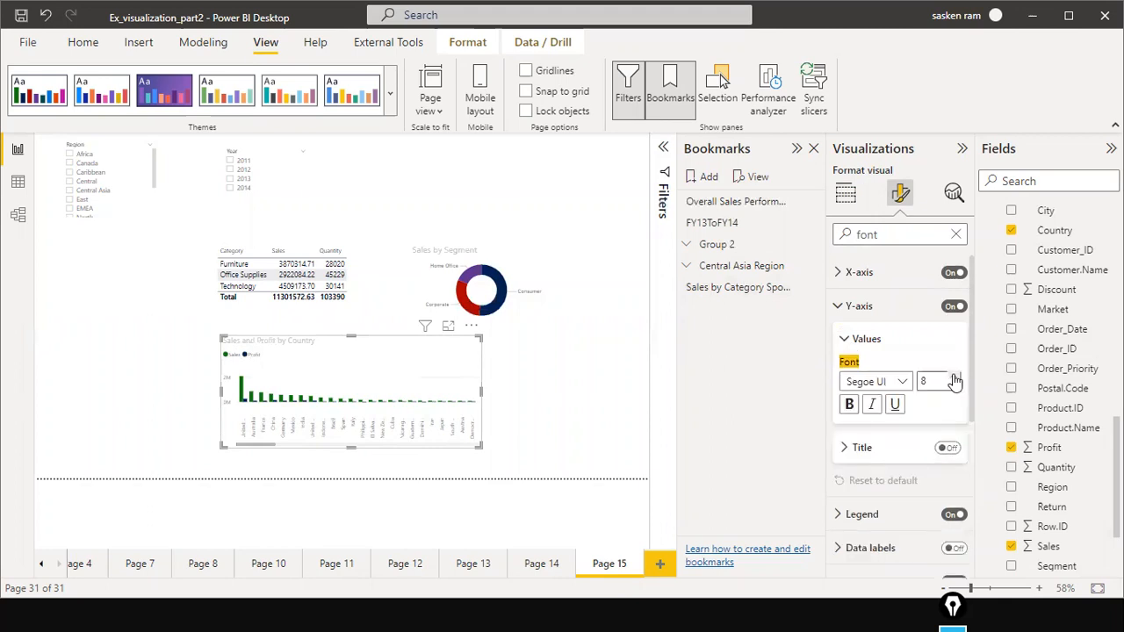
text(11)
click(954, 377)
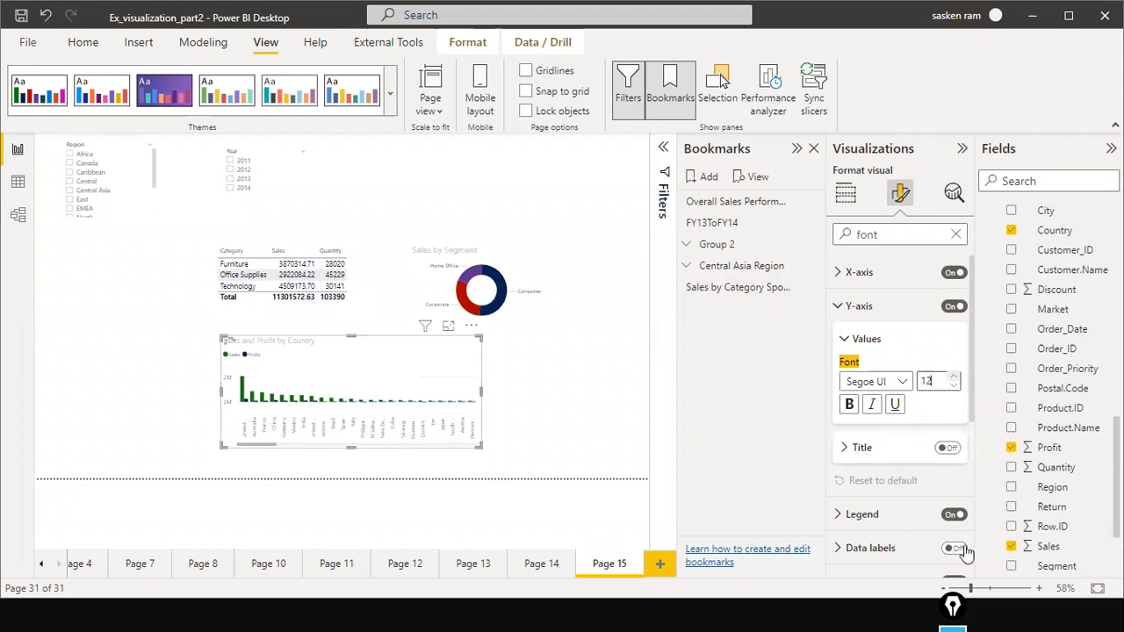
key(Up)
key(Up)
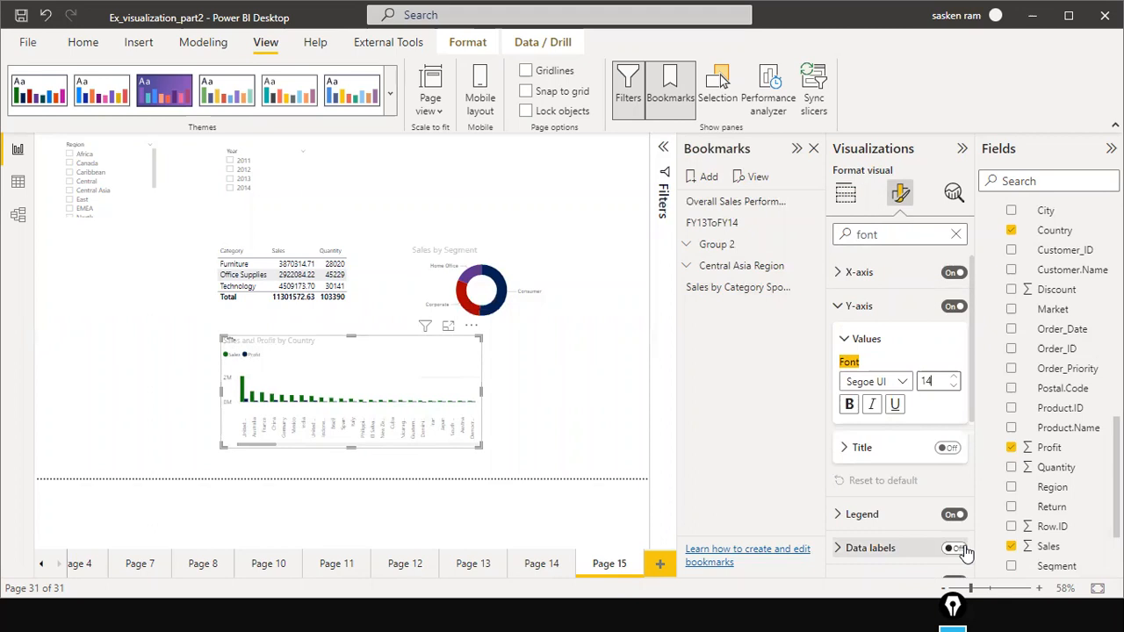
Turn on data labels for the Sales and Profit by Country column chart and deselect the chart
scroll(964, 549, down, 2)
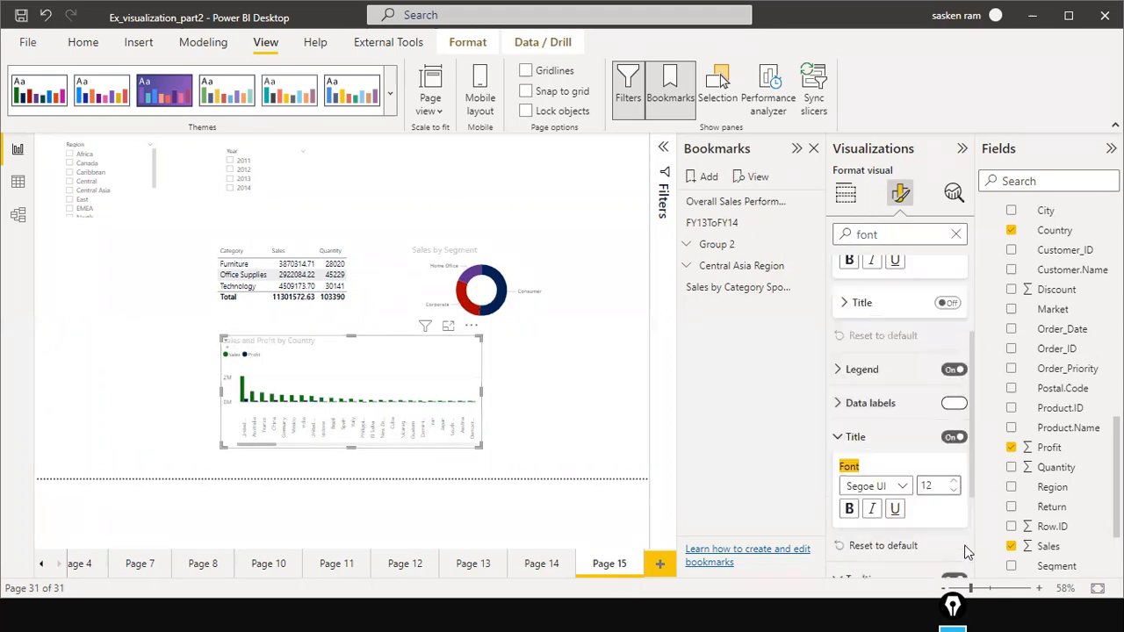
click(954, 401)
click(954, 402)
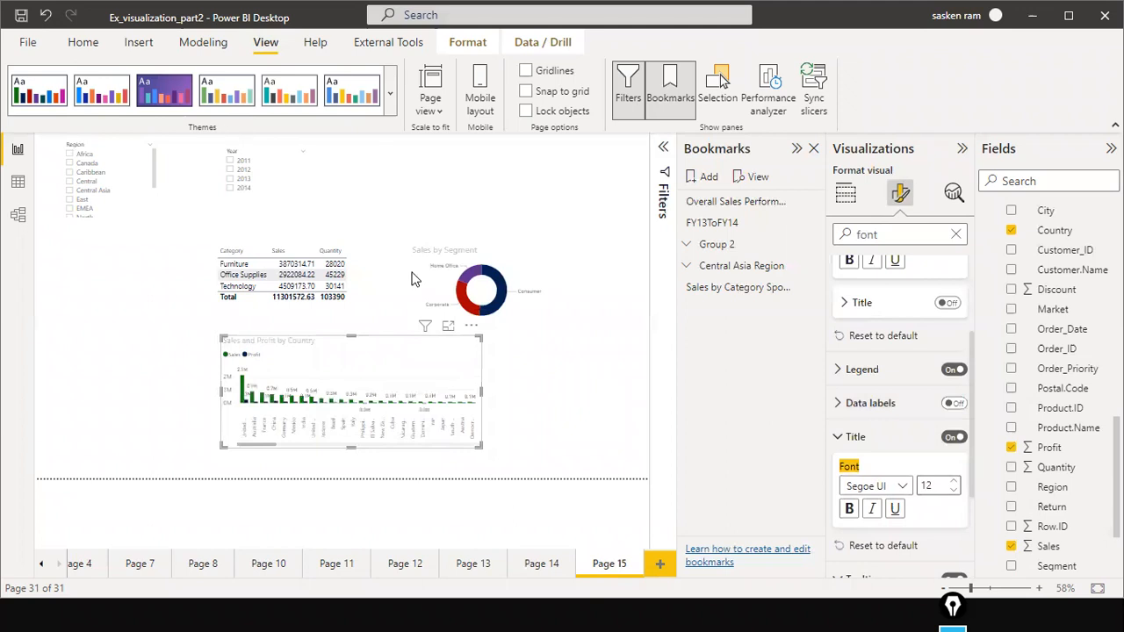
click(442, 187)
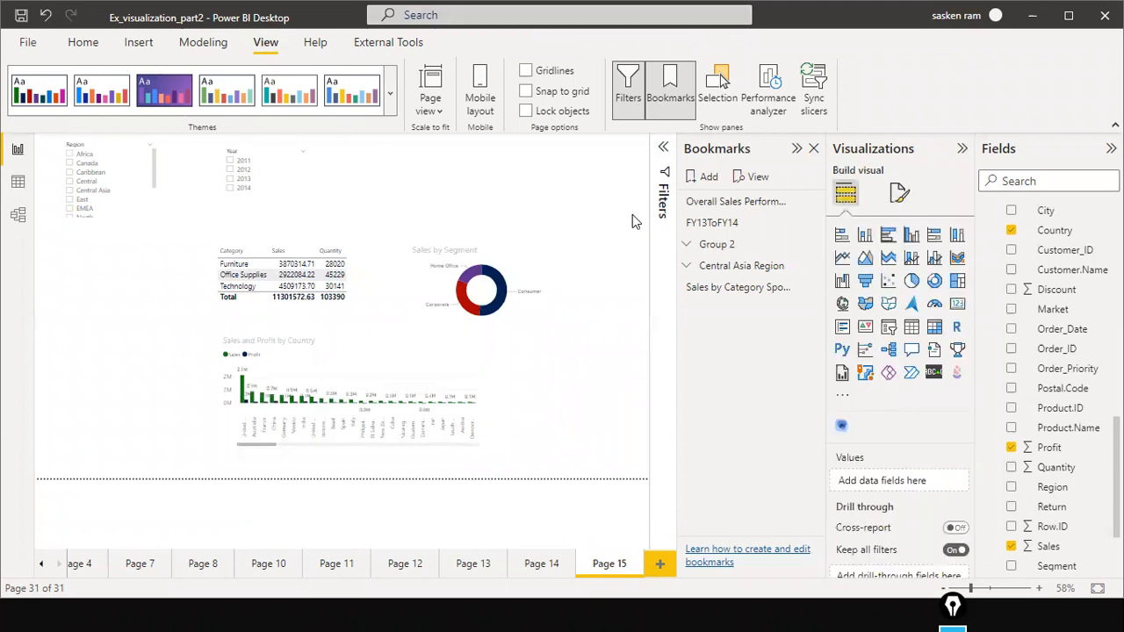
Add a bookmark of the unfiltered report page and name it "Overall Business Performance"
click(708, 178)
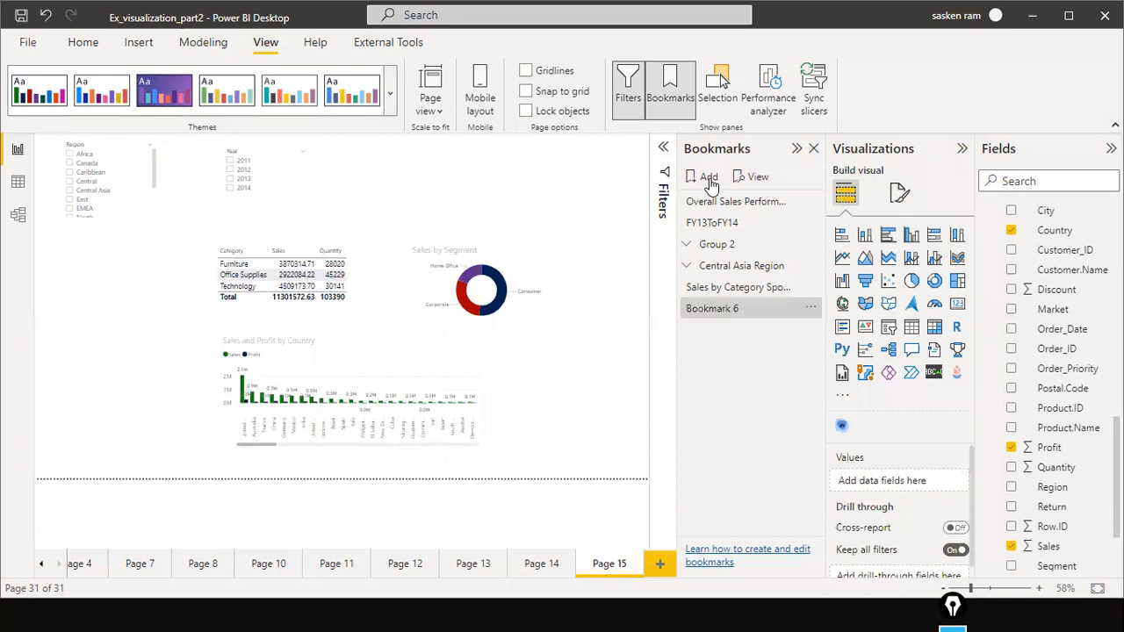
double_click(744, 310)
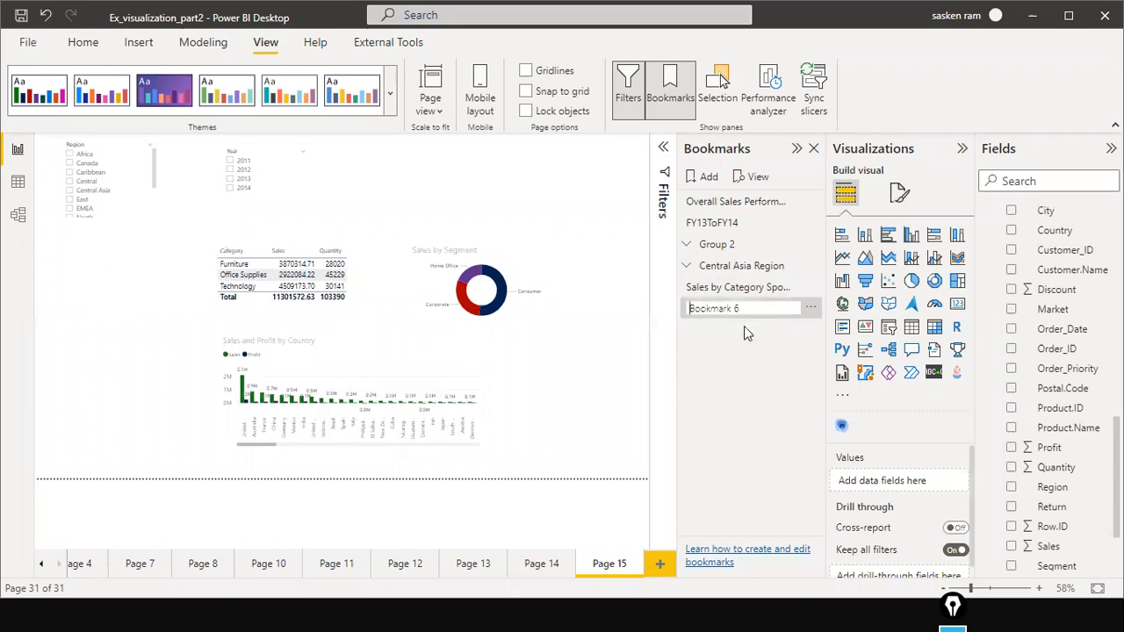
key(ctrl+a)
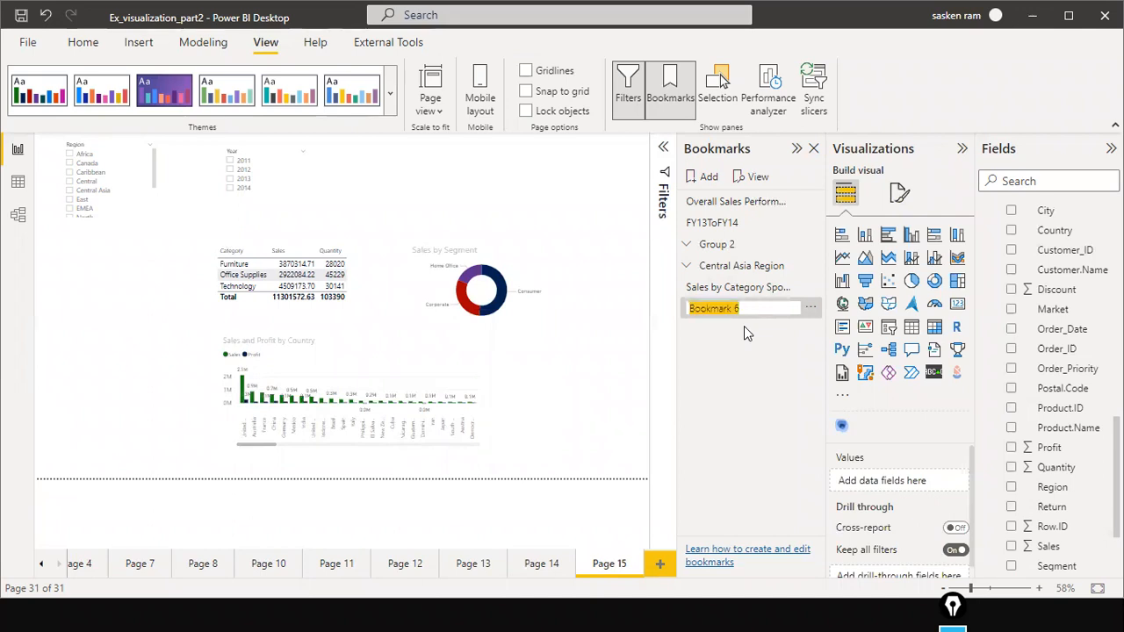
text(C)
text(ver)
text(all Business Perf)
text(ormance)
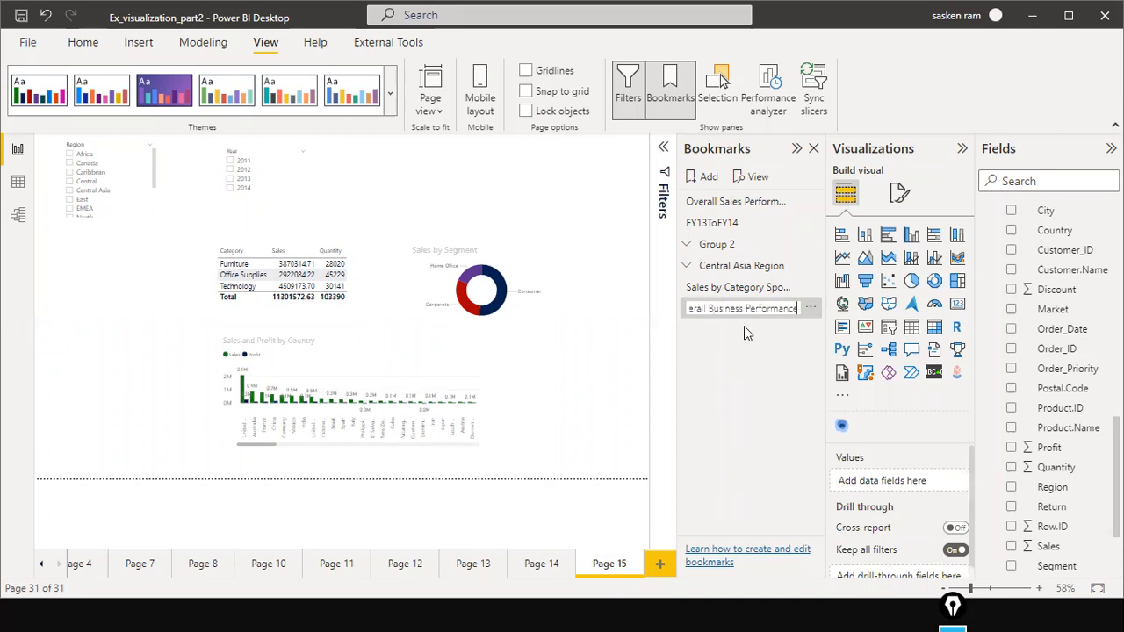
key(Return)
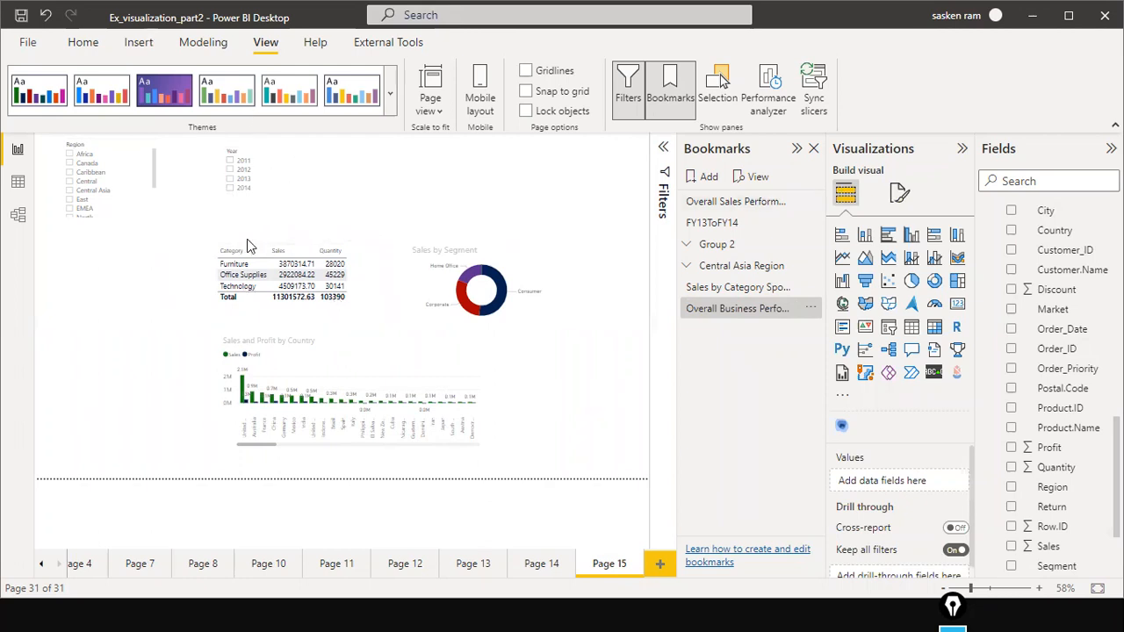
Try filtering the report page to the Africa region and clear the Region slicer's selection
click(333, 275)
click(61, 202)
click(70, 154)
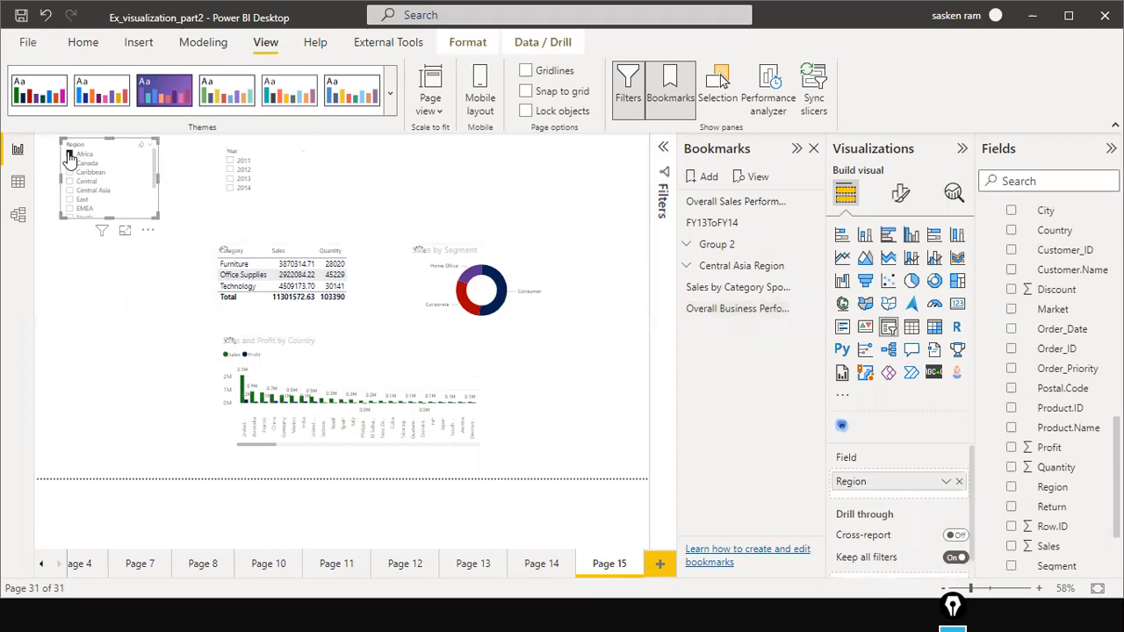
click(142, 153)
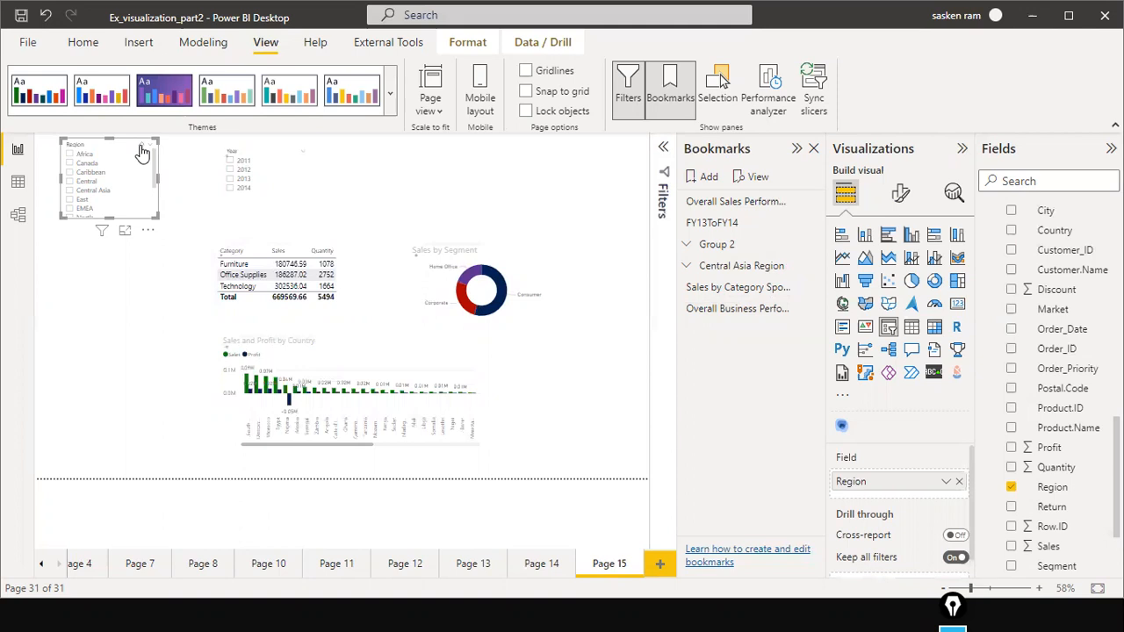
Filter the report page to the Central and Central Asia regions with the Region slicer
click(72, 182)
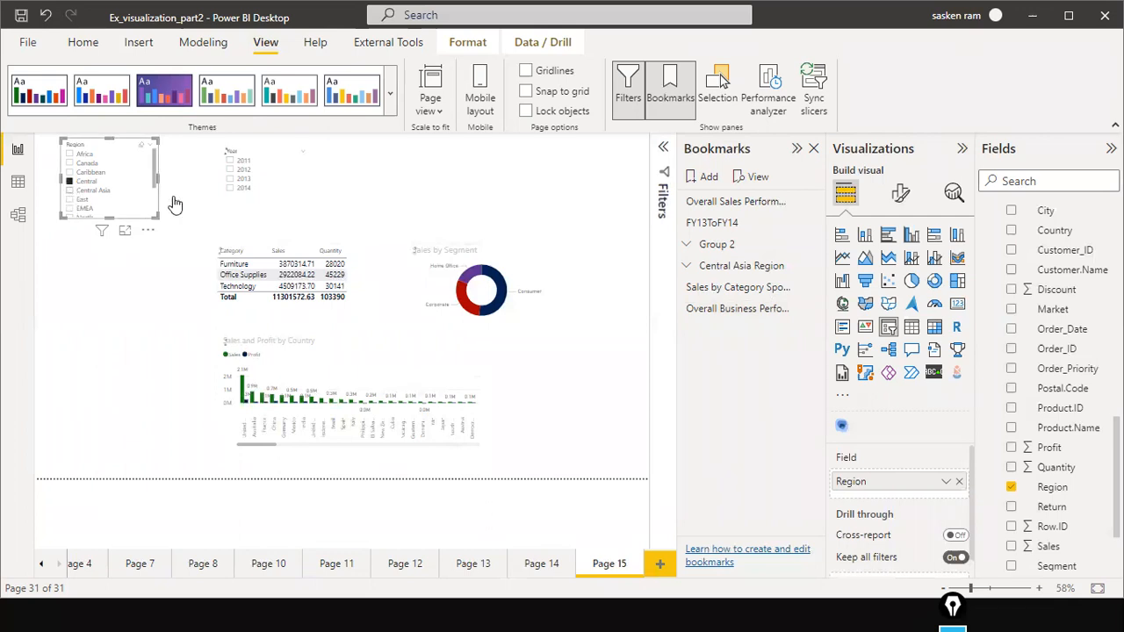
ctrl+click(95, 191)
scroll(102, 207, down, 1)
scroll(102, 206, down, 1)
scroll(102, 207, up, 2)
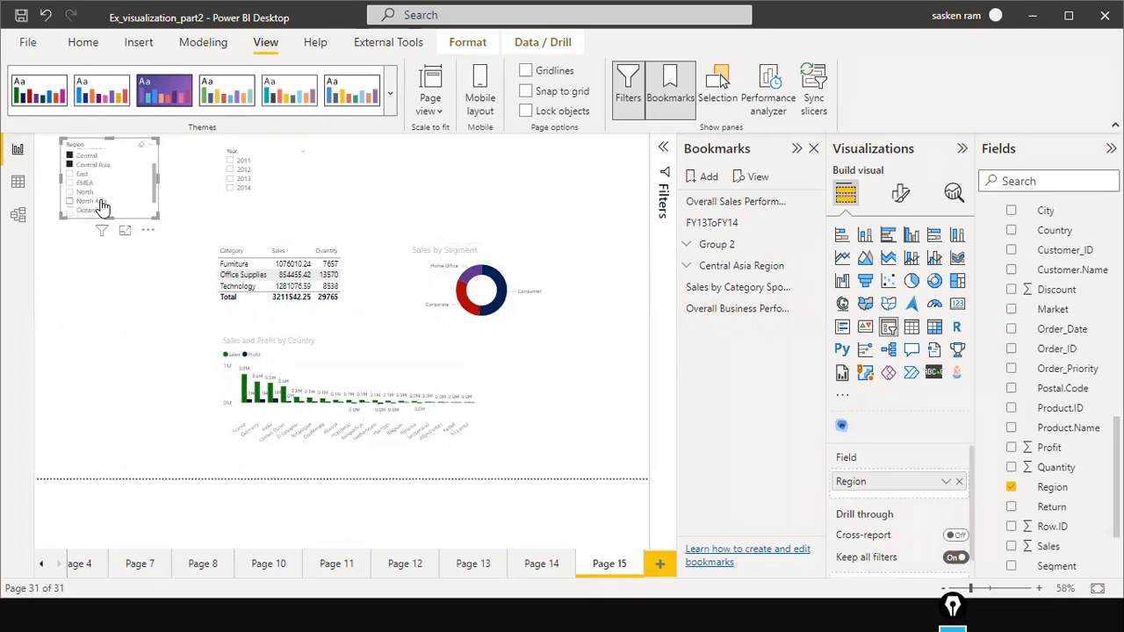
scroll(102, 207, up, 1)
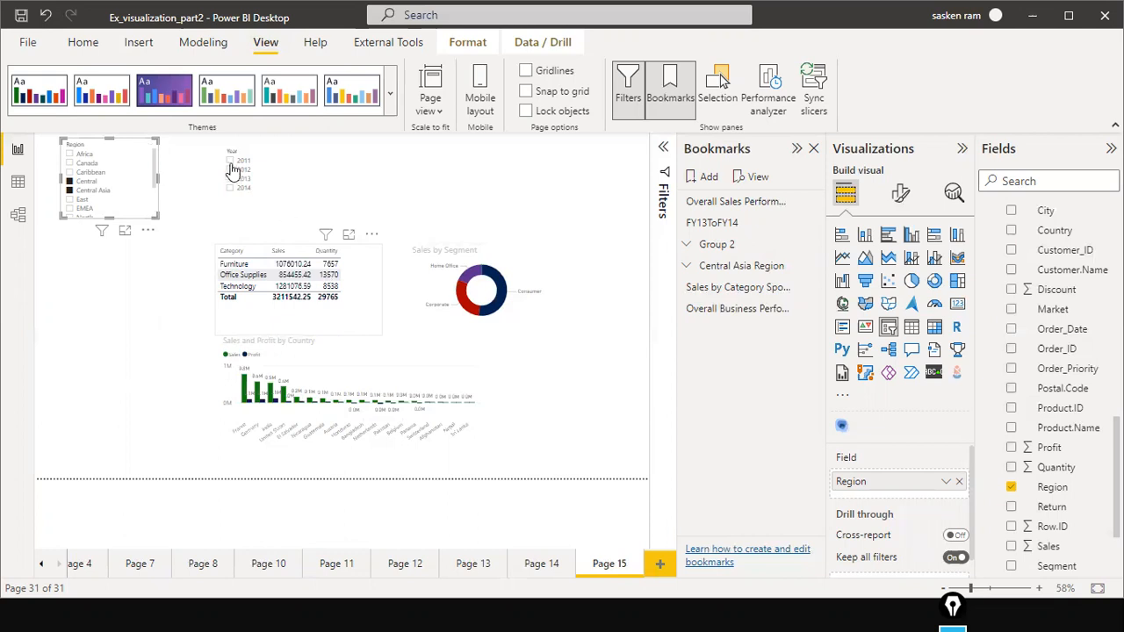
click(69, 180)
ctrl+click(88, 191)
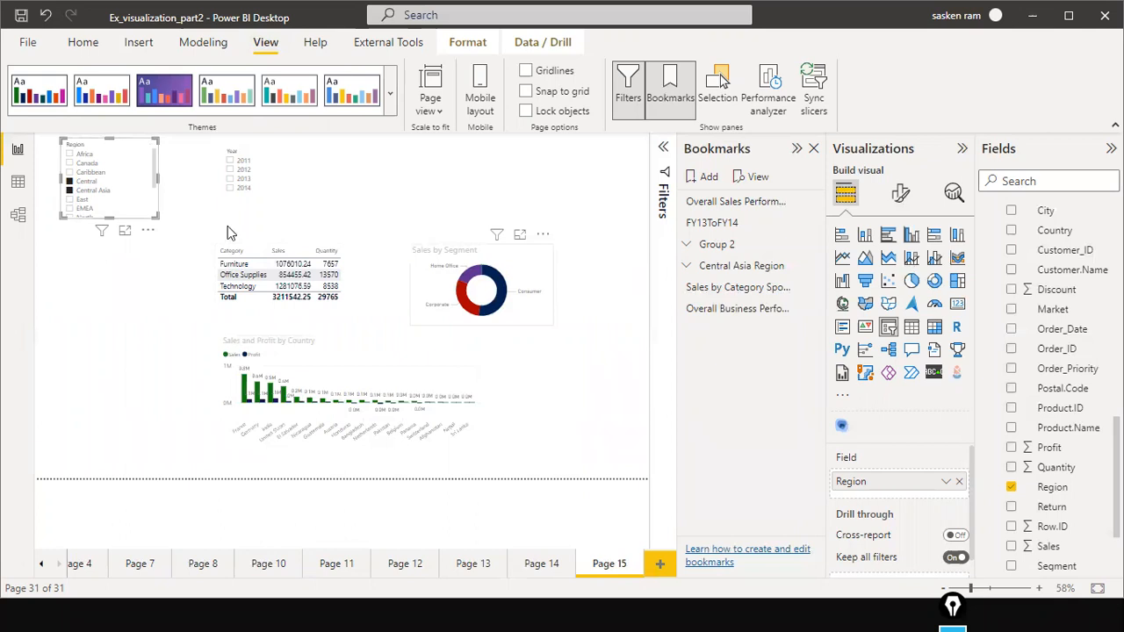
Add a bookmark of the region-filtered page and name it "Overeall central regsin Sales Performance"
click(702, 177)
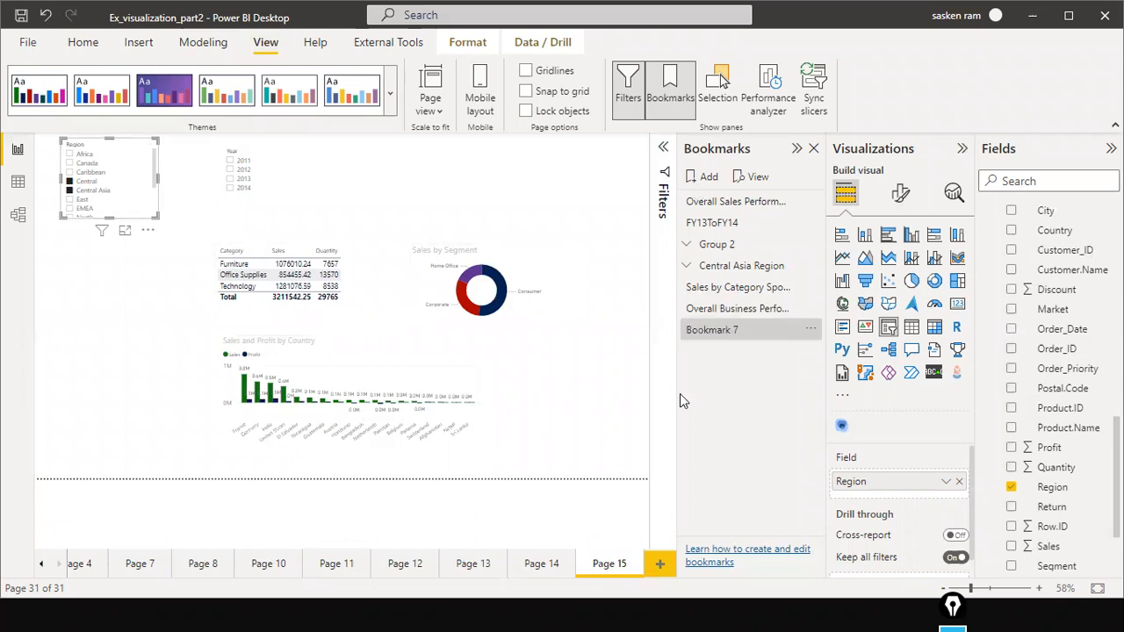
double_click(737, 331)
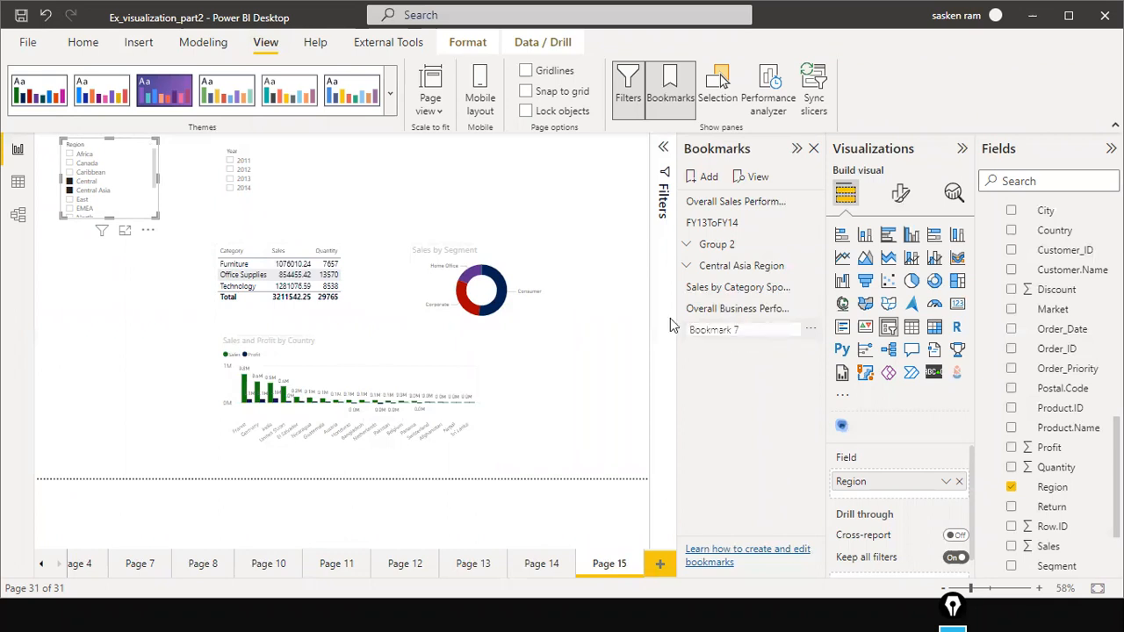
double_click(773, 335)
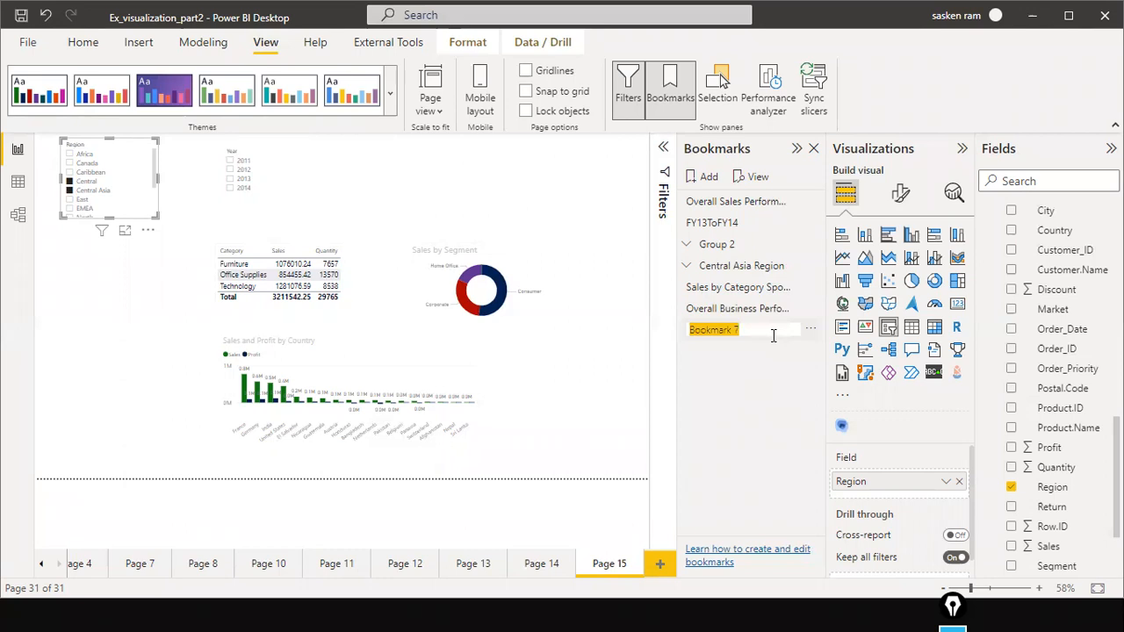
text(Cr)
key(BackSpace)
key(BackSpace)
text(Overeall C)
key(BackSpace)
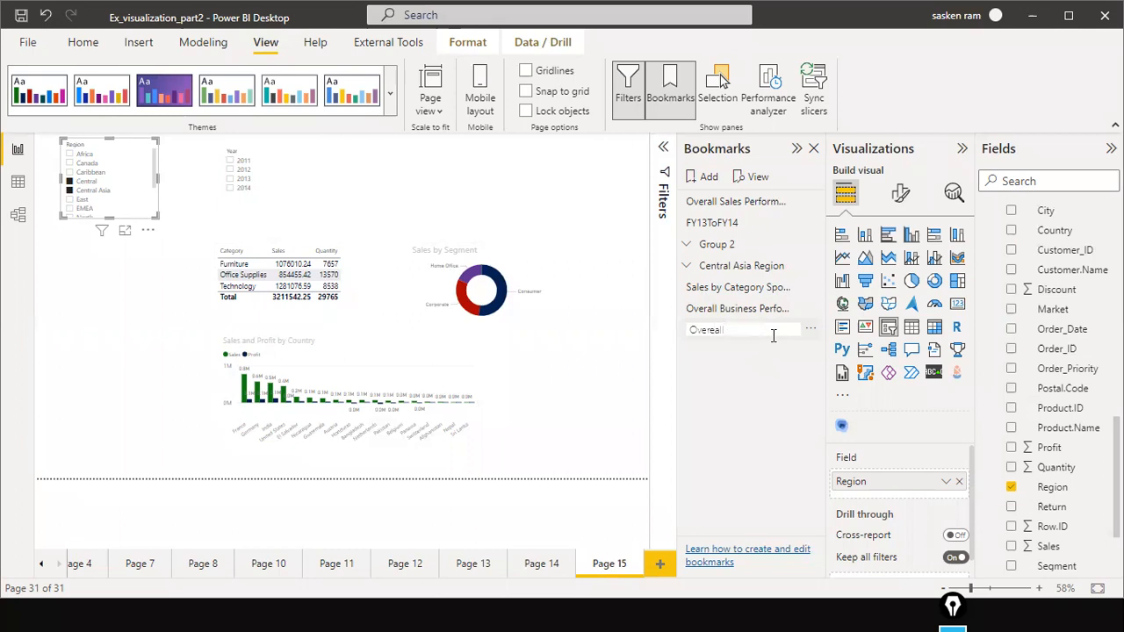
text(central reg)
key(BackSpace)
text(gion s)
key(BackSpace)
text(Sales Perfo)
key(Return)
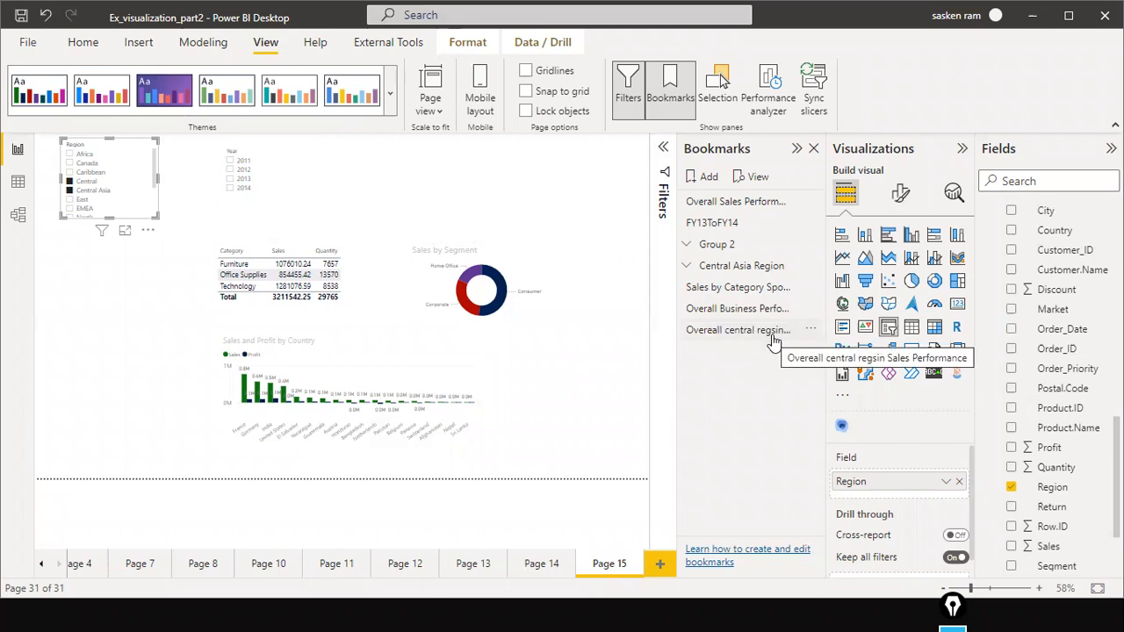
Switch between the central region and Overall Business Performance bookmarks to compare their views, ending on the central region one
click(771, 336)
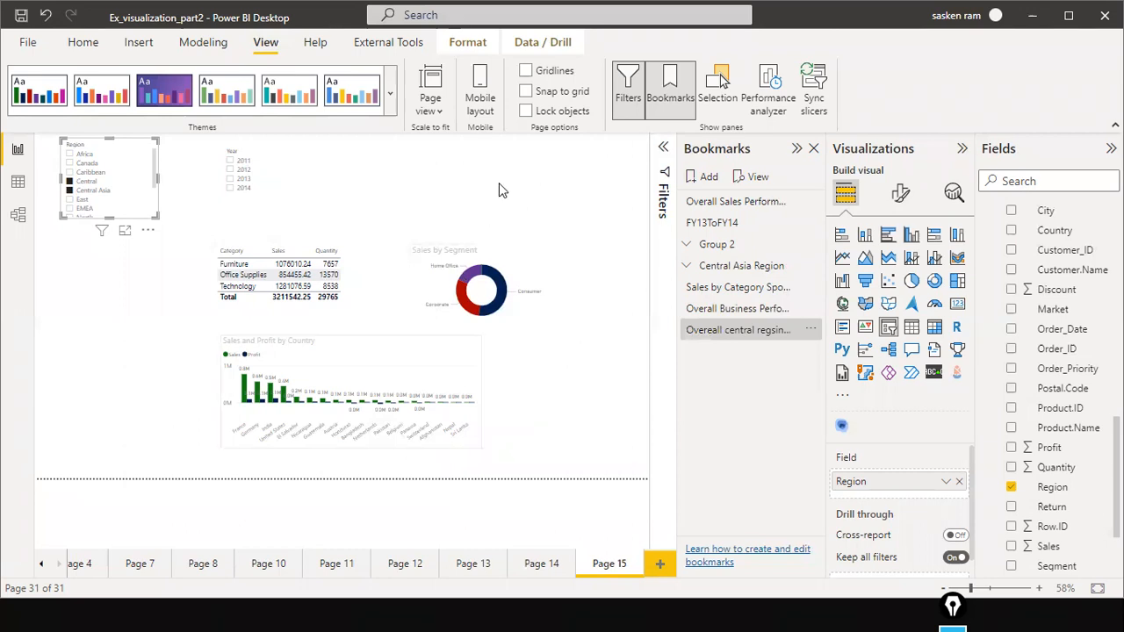
click(729, 311)
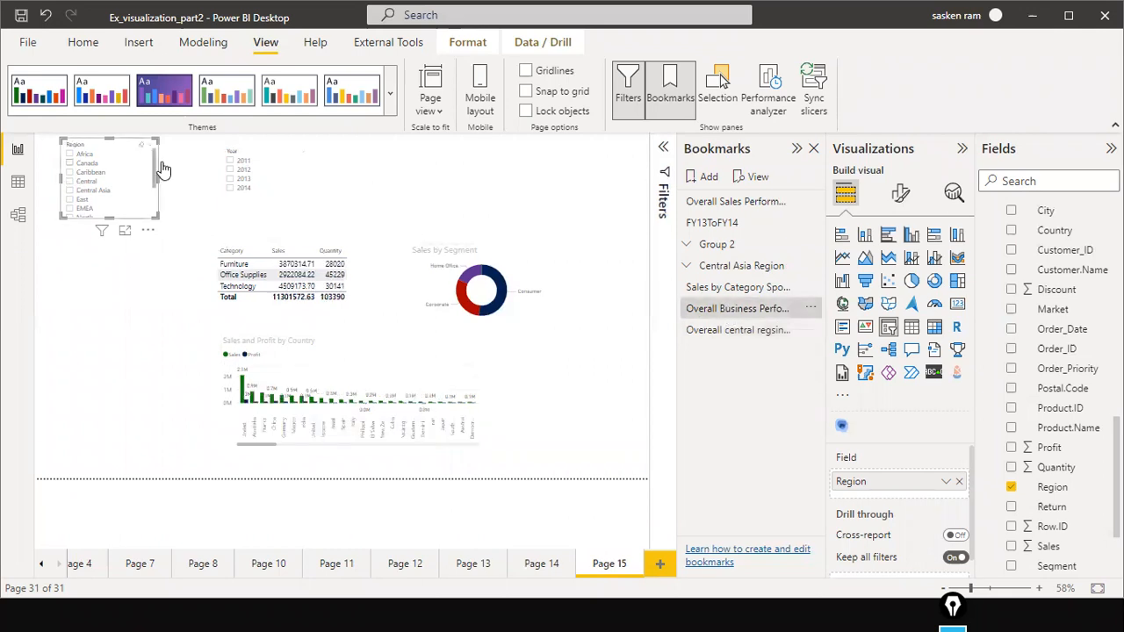
click(764, 334)
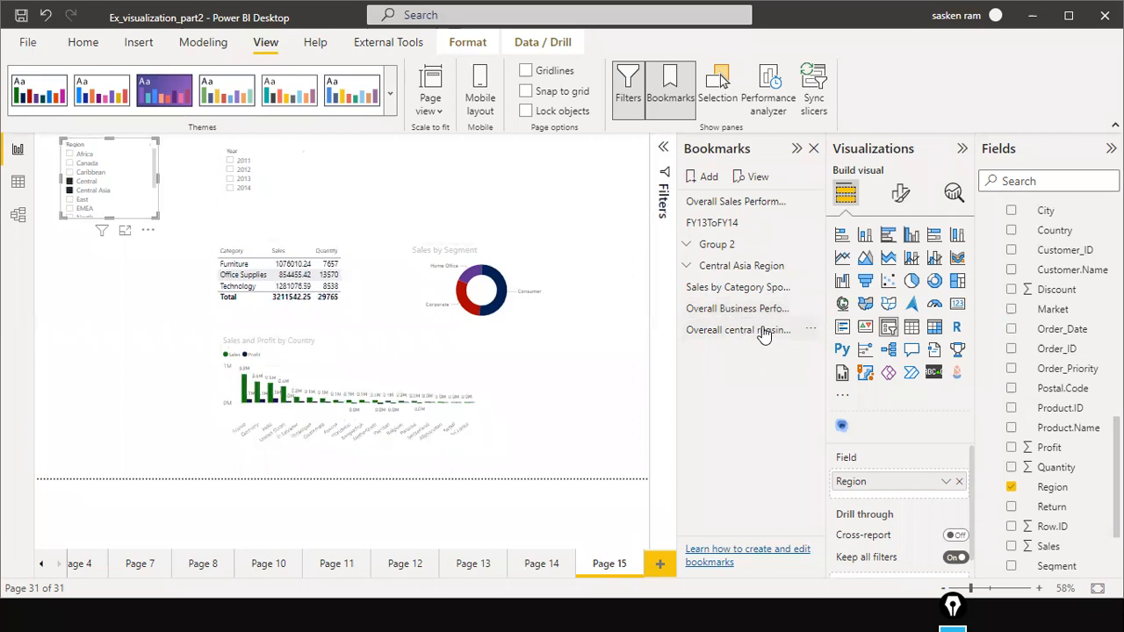
Filter the page to 2013 and 2014 with the Year slicer and add a bookmark named "Recent 2 years Central reg Sales Performace"
ctrl+click(235, 190)
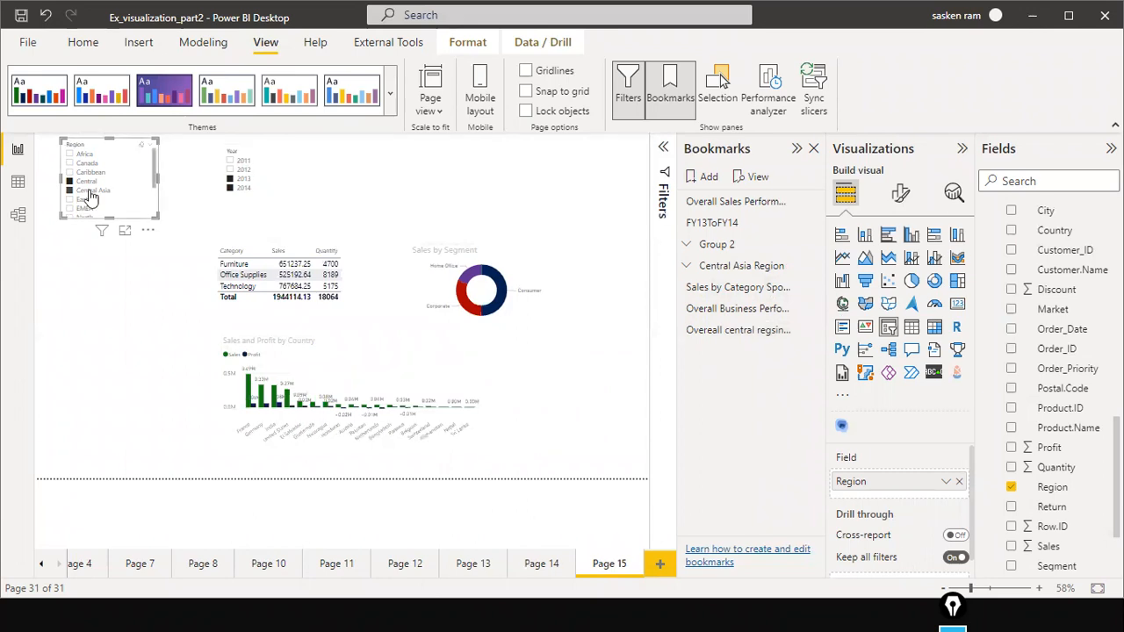
scroll(89, 196, down, 1)
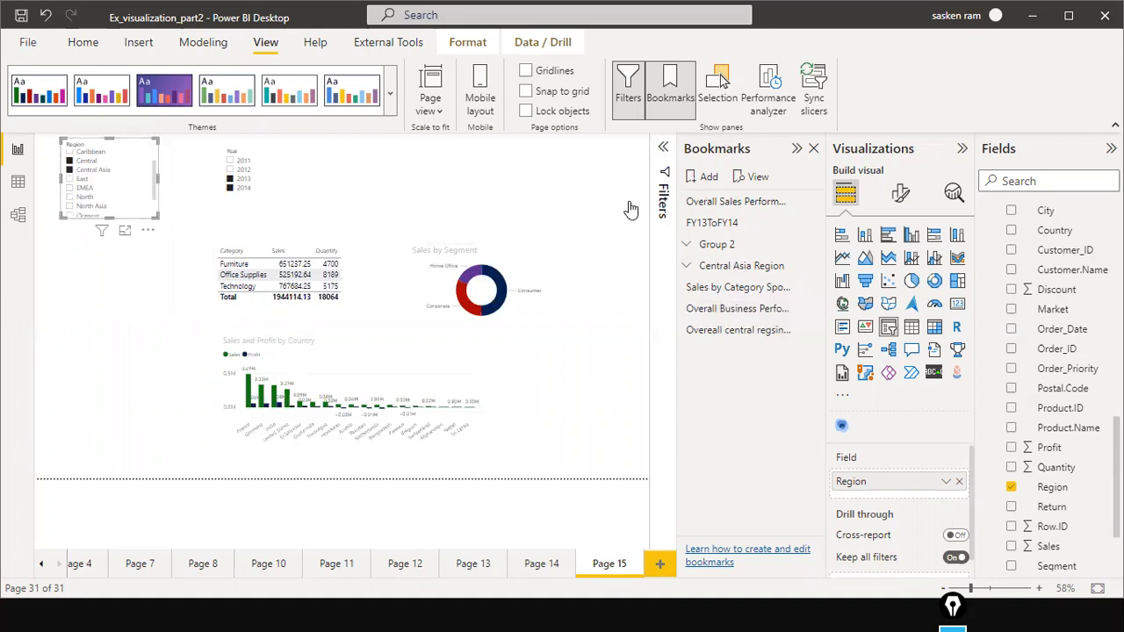
click(691, 181)
double_click(716, 359)
text(F)
text(ece)
text(nt)
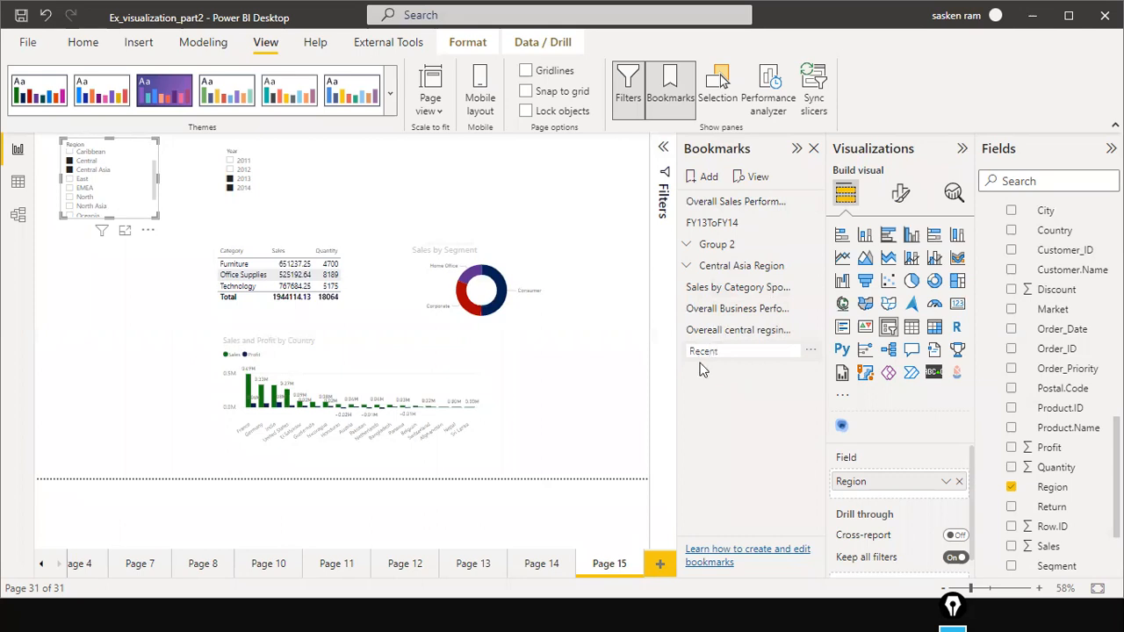
text( 2 years Central reg Sales)
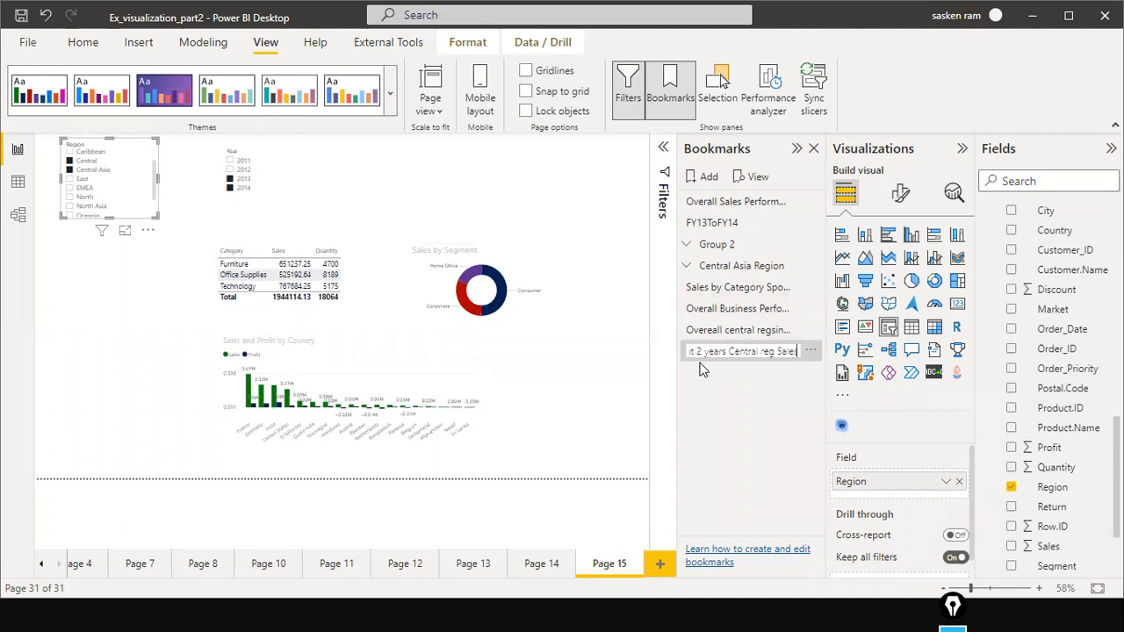
text( Perform)
key(Return)
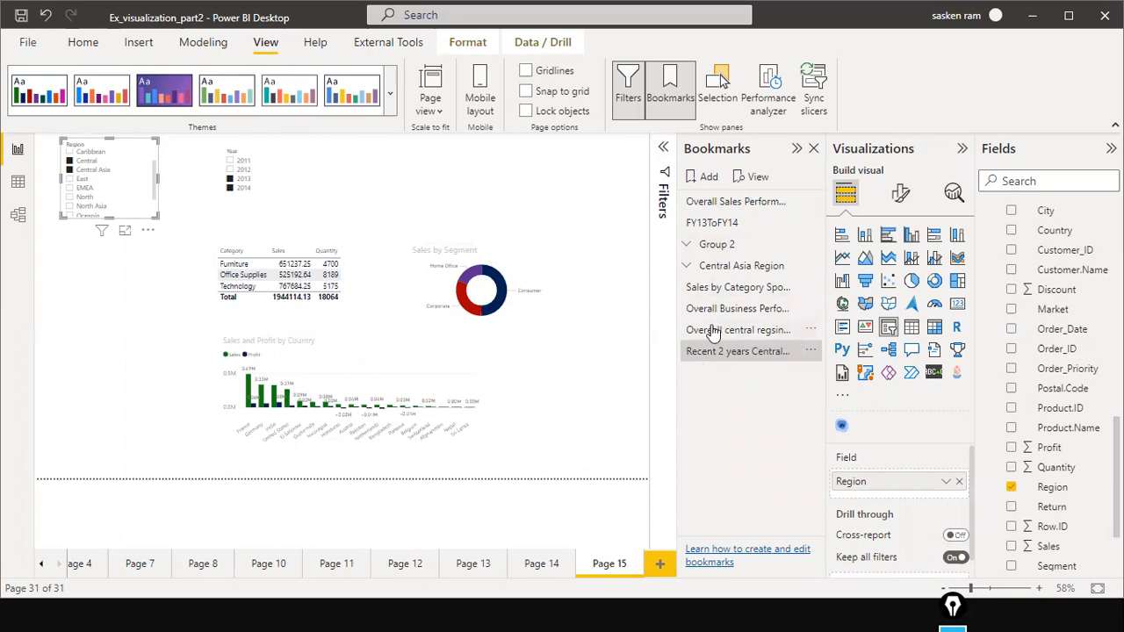
Switch between the overall, central region and recent 2 years bookmarks to compare their views, ending on the recent 2 years one
click(713, 333)
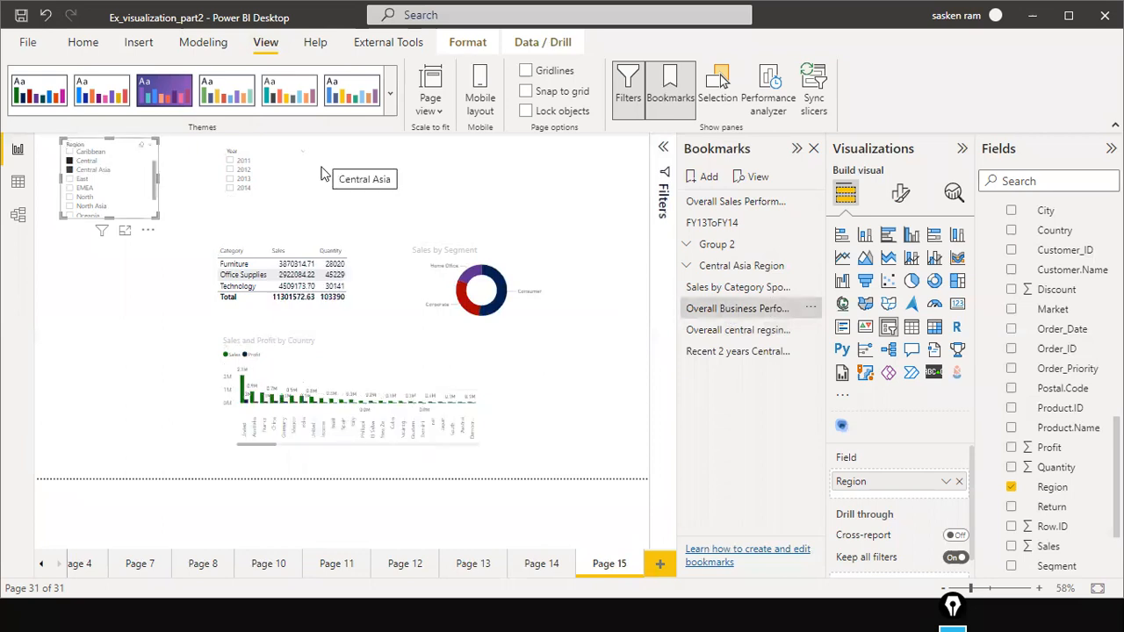
click(742, 358)
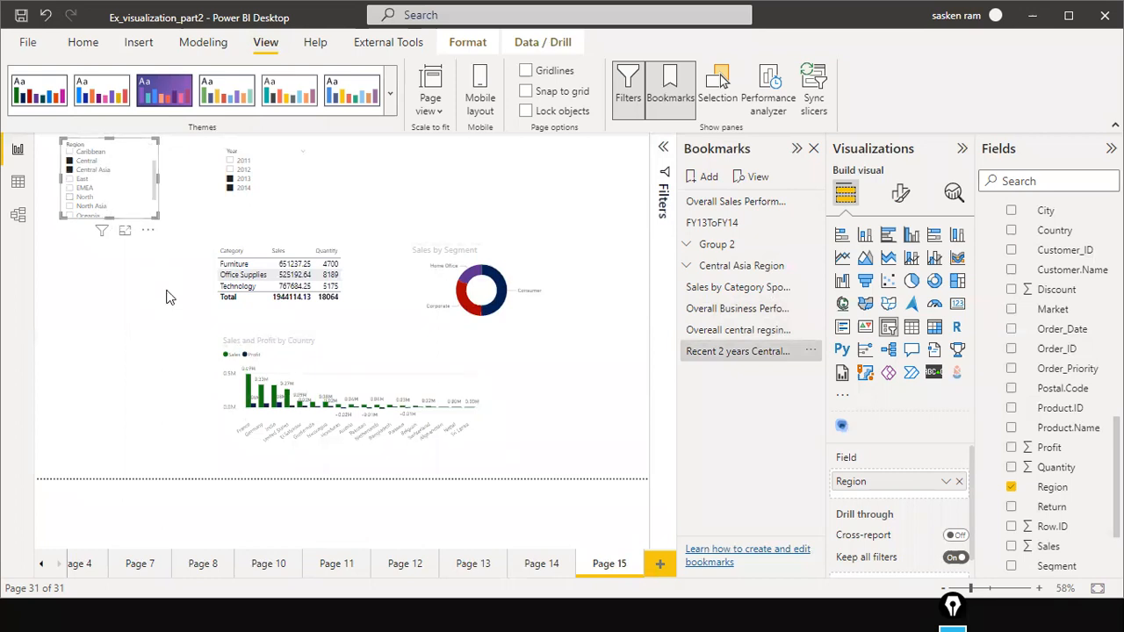
click(778, 167)
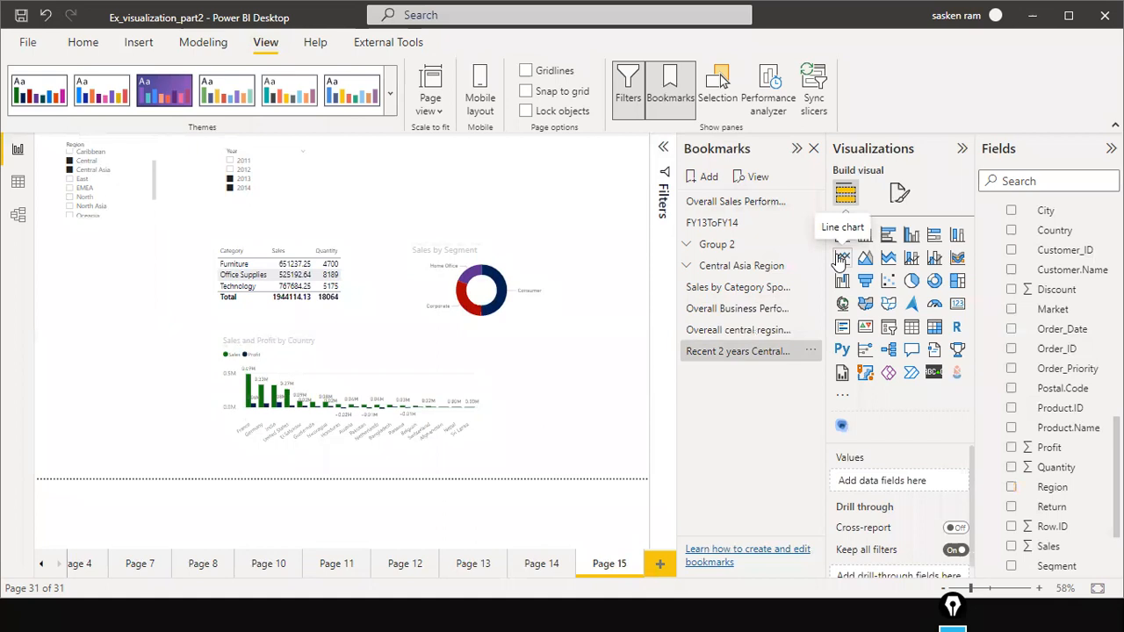
click(708, 352)
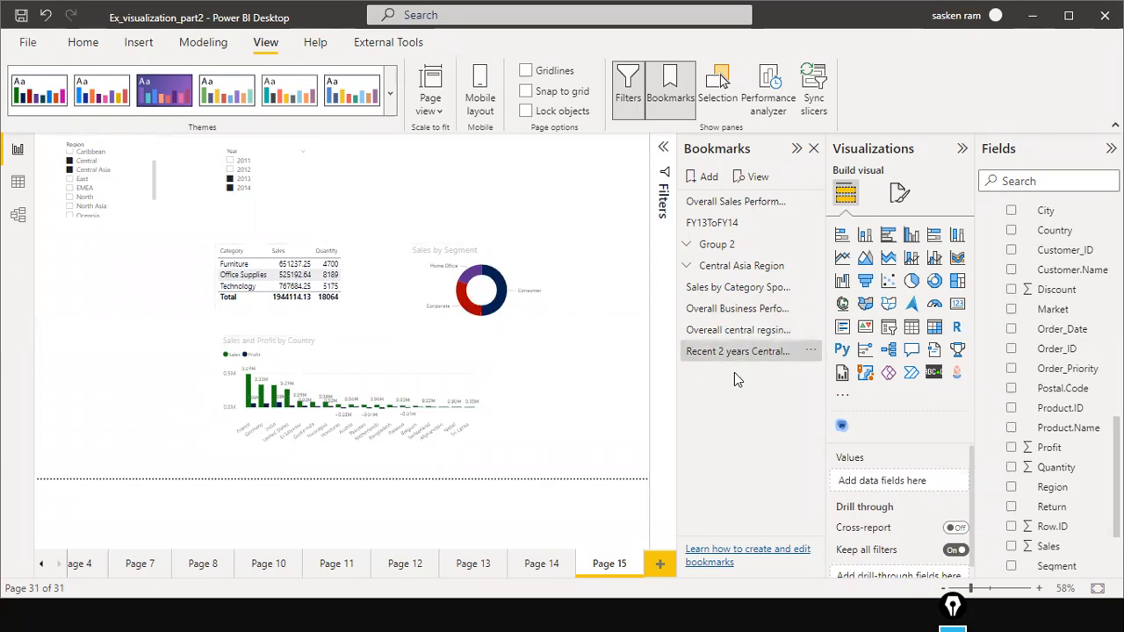
Present the bookmarks as a slideshow, going through Sales by Category Spotlight, Overall Business Performance and both central region bookmarks
click(755, 179)
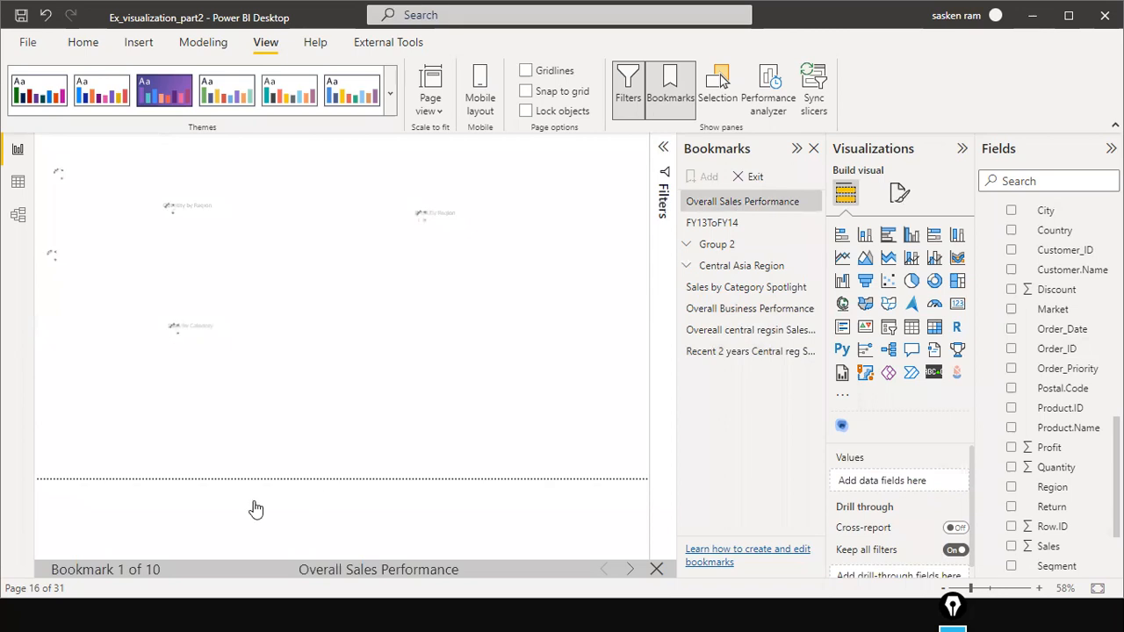
key(Escape)
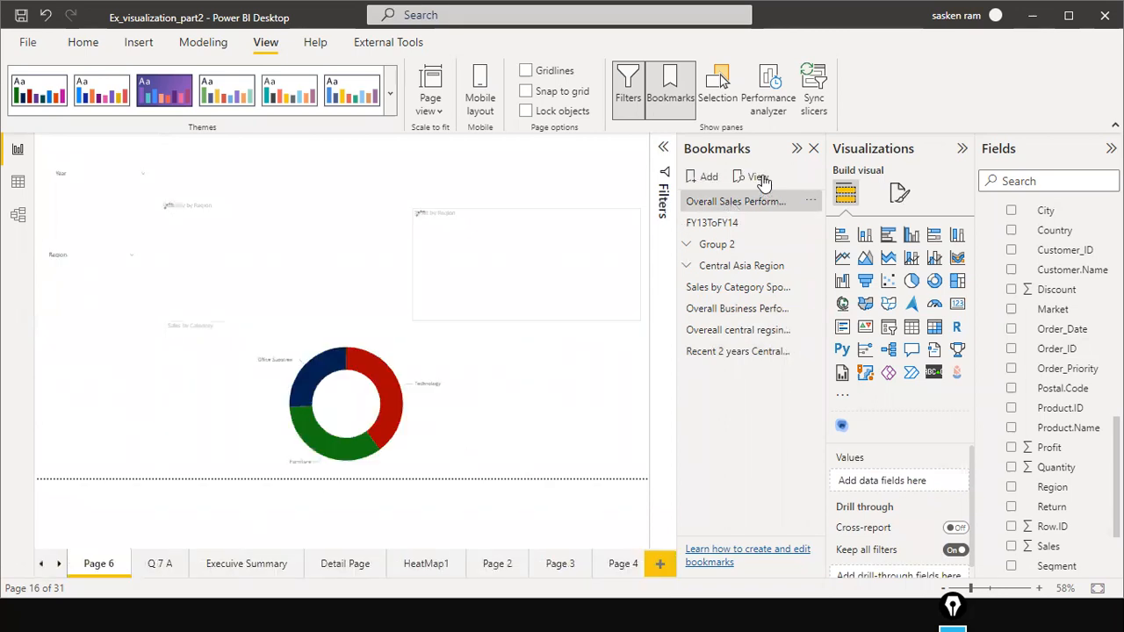
click(761, 178)
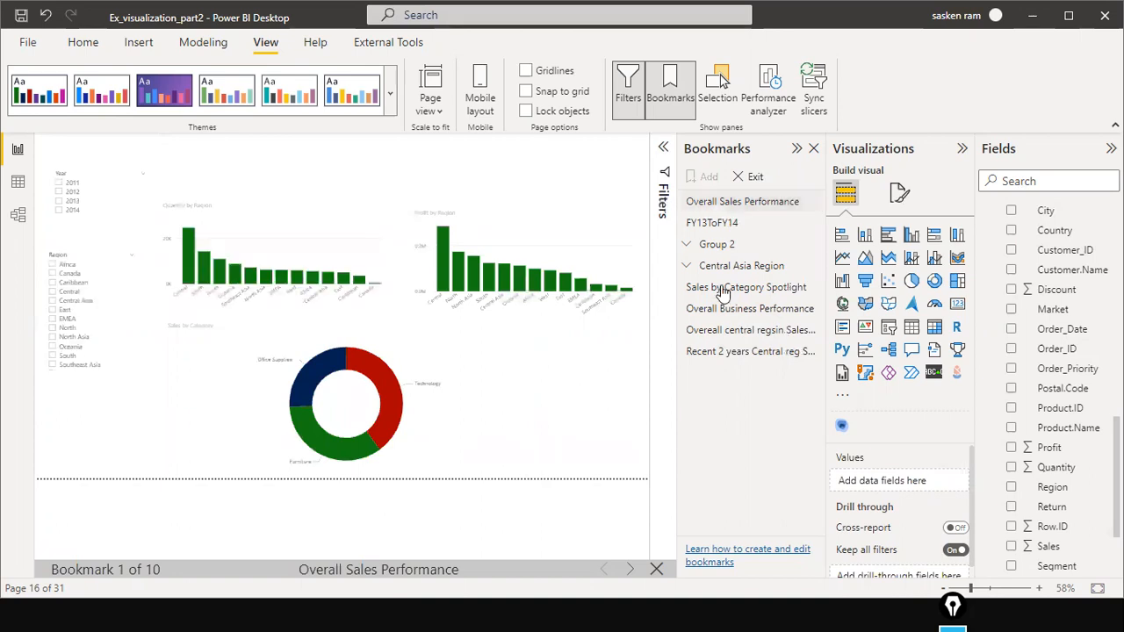
click(722, 289)
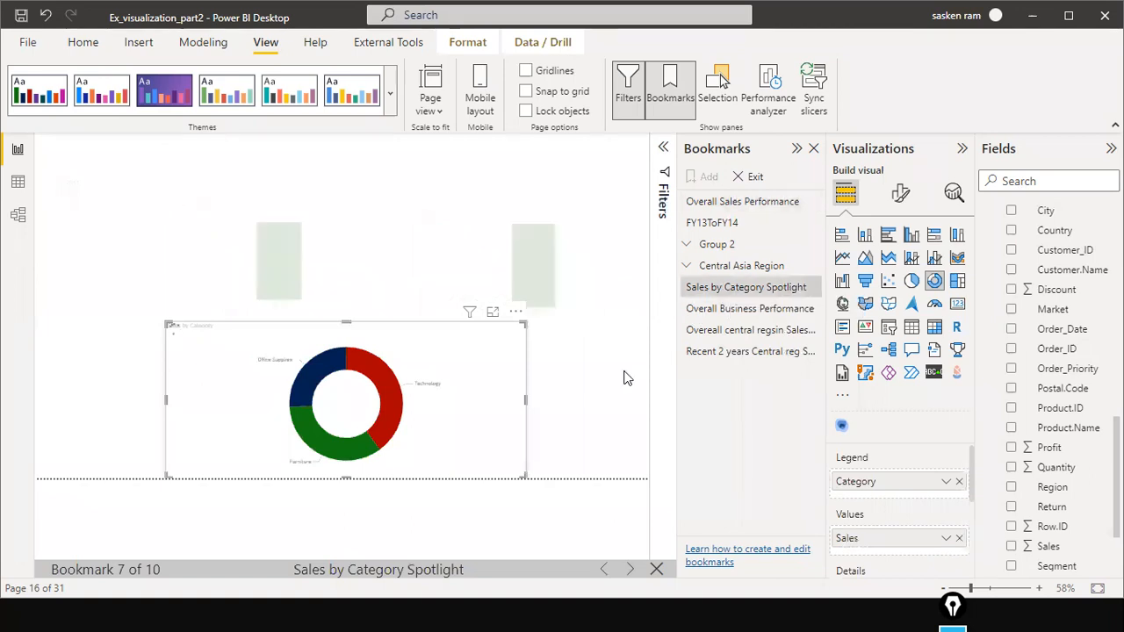
click(718, 311)
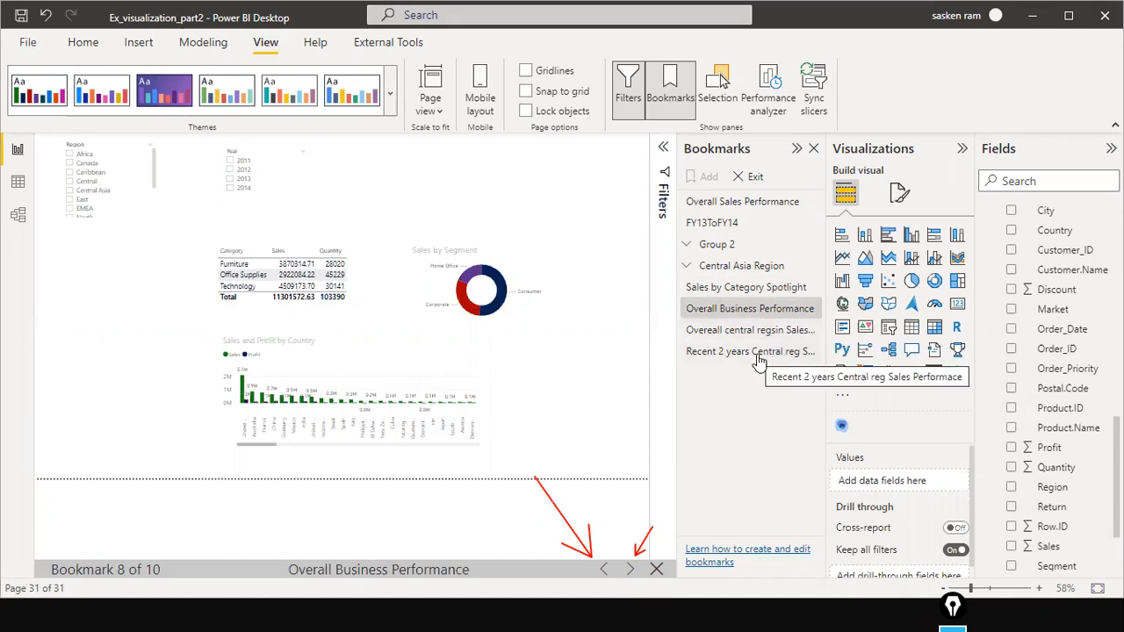
click(632, 573)
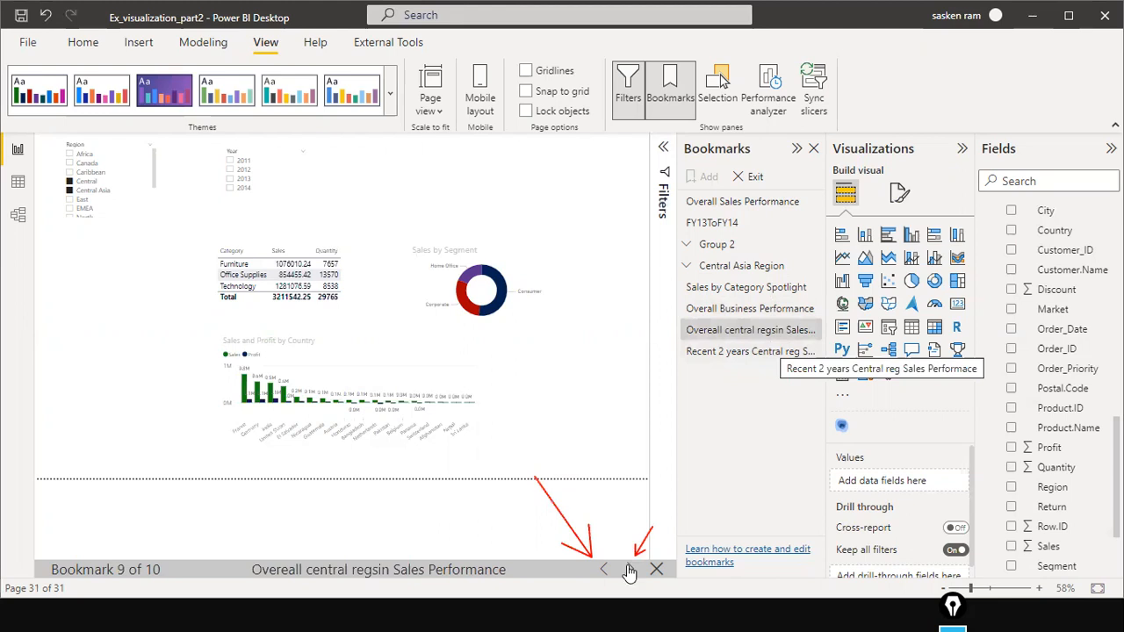
click(802, 351)
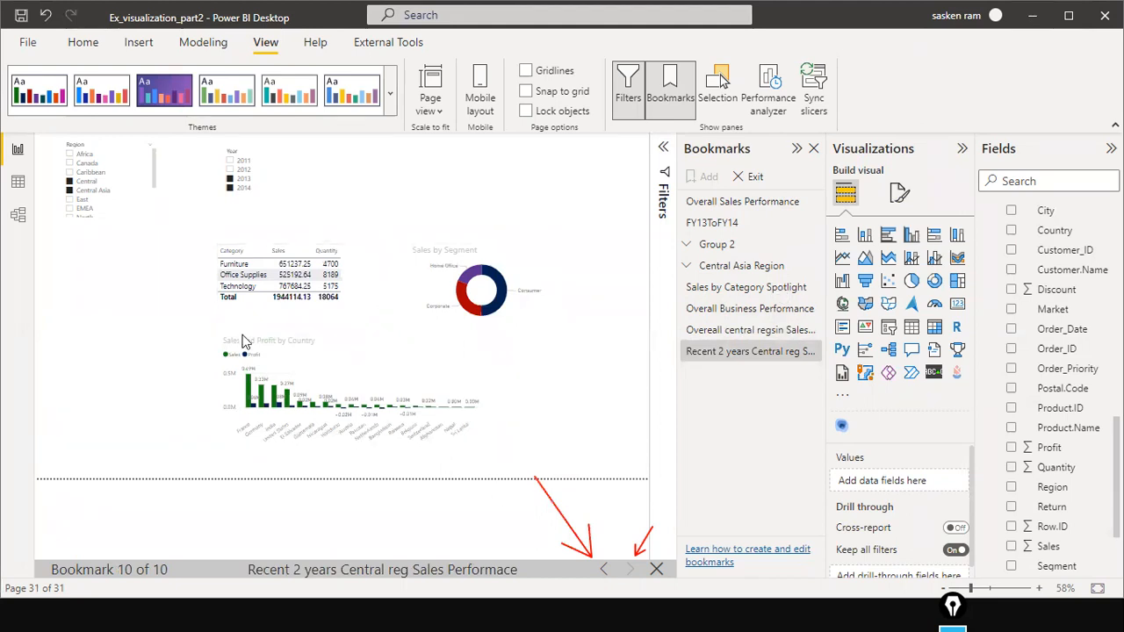
Filter the page to only the South region with the Region slicer and exit the bookmark slideshow
scroll(134, 192, down, 1)
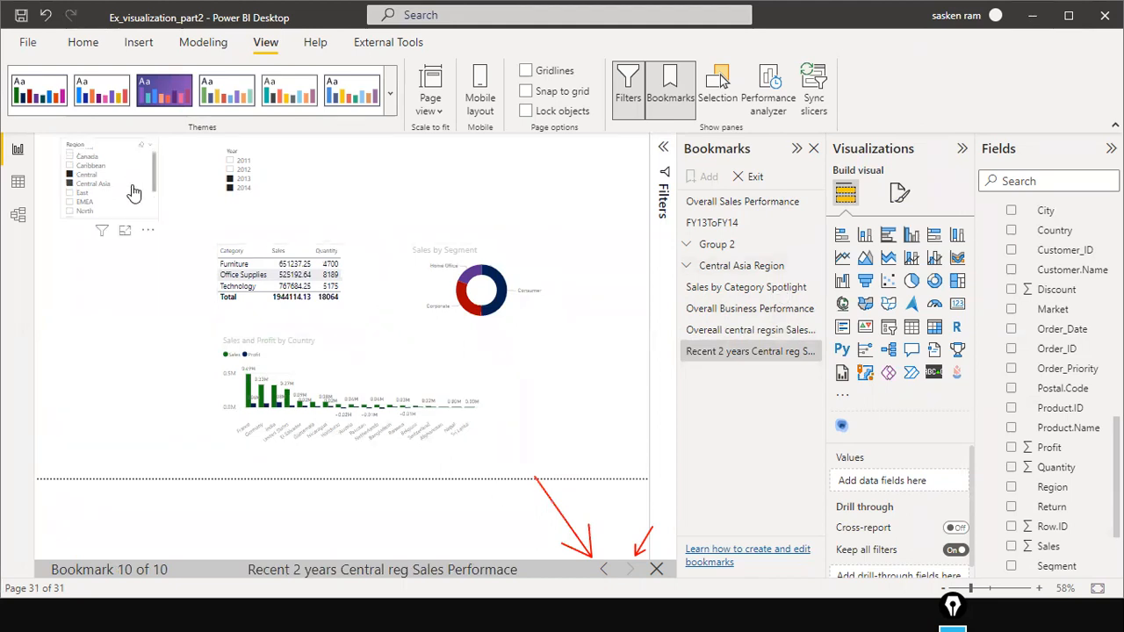
scroll(133, 192, down, 3)
scroll(133, 193, down, 2)
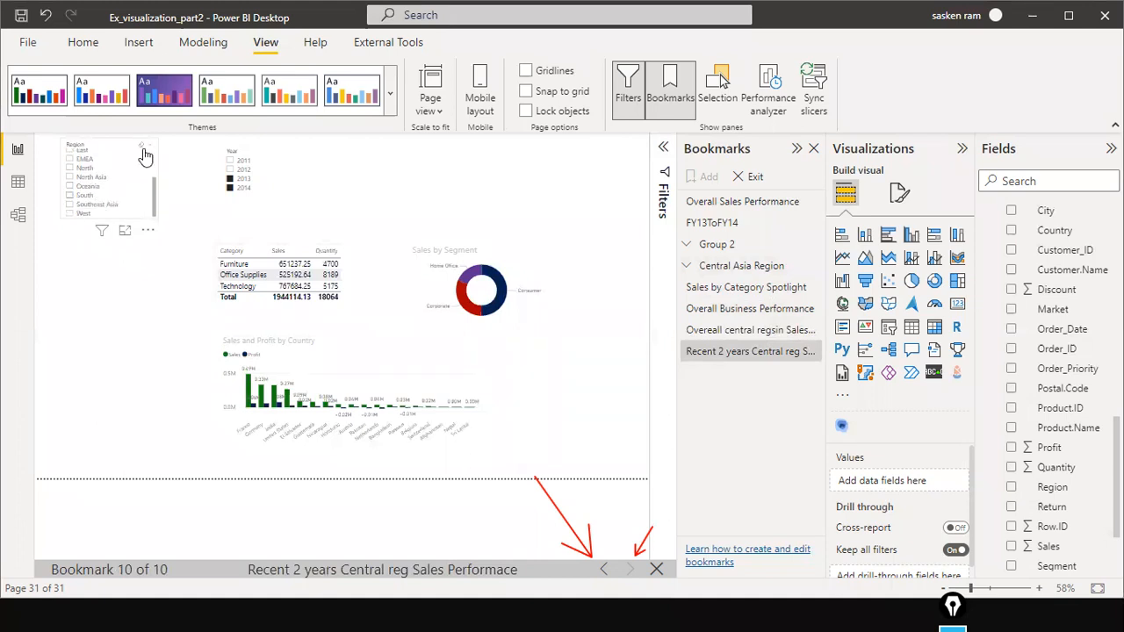
scroll(144, 155, up, 5)
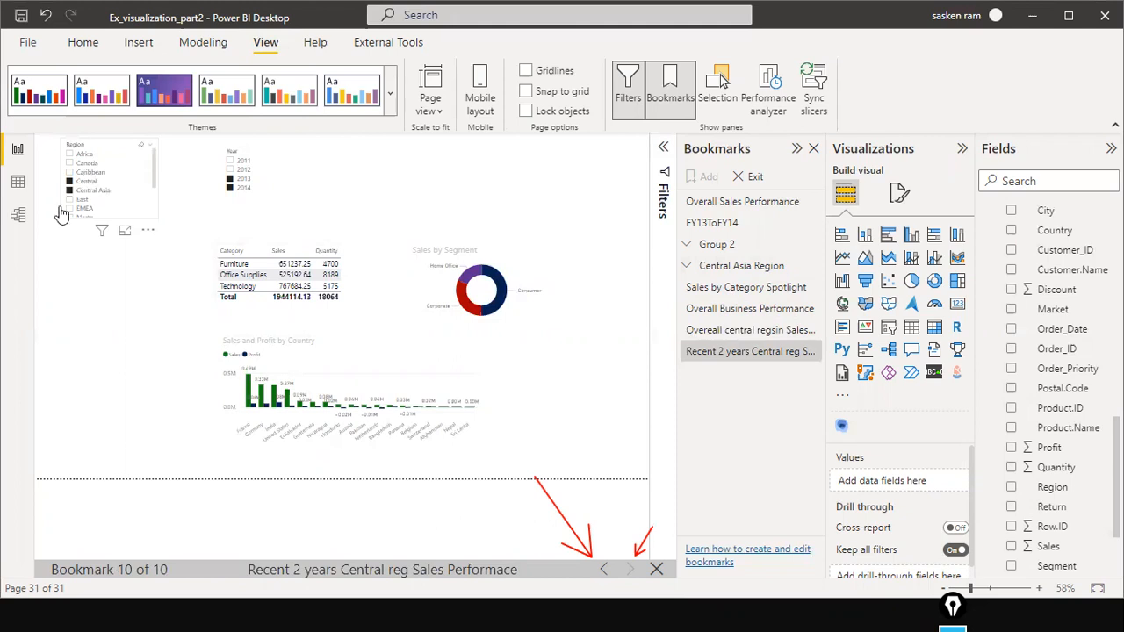
click(96, 187)
scroll(96, 193, down, 2)
scroll(96, 204, down, 1)
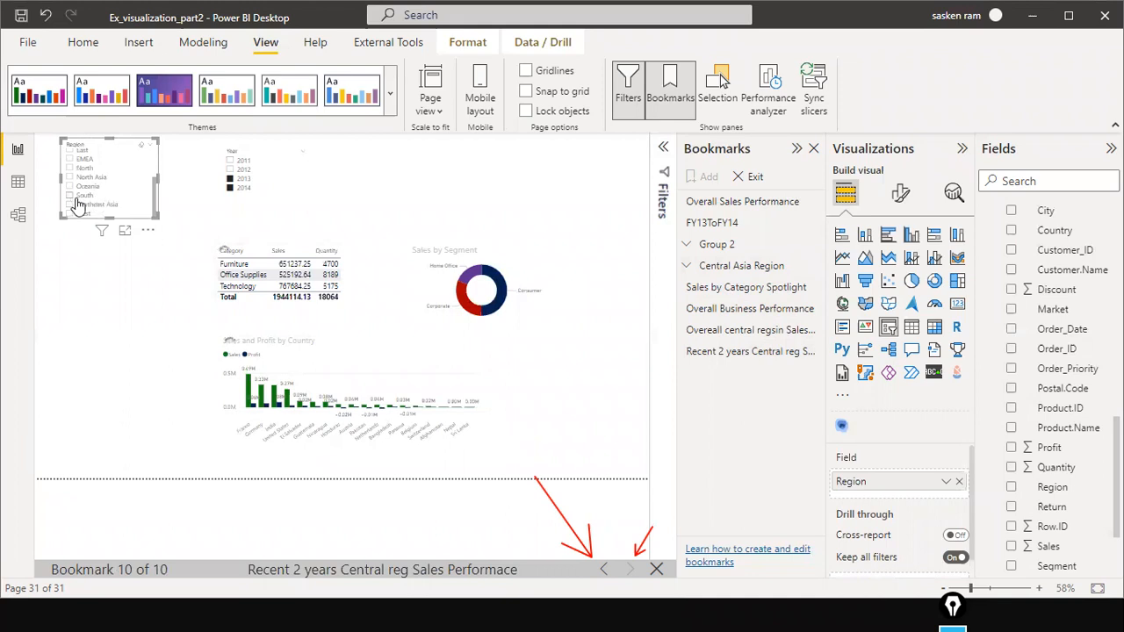
click(77, 204)
scroll(75, 206, up, 1)
click(70, 201)
click(70, 206)
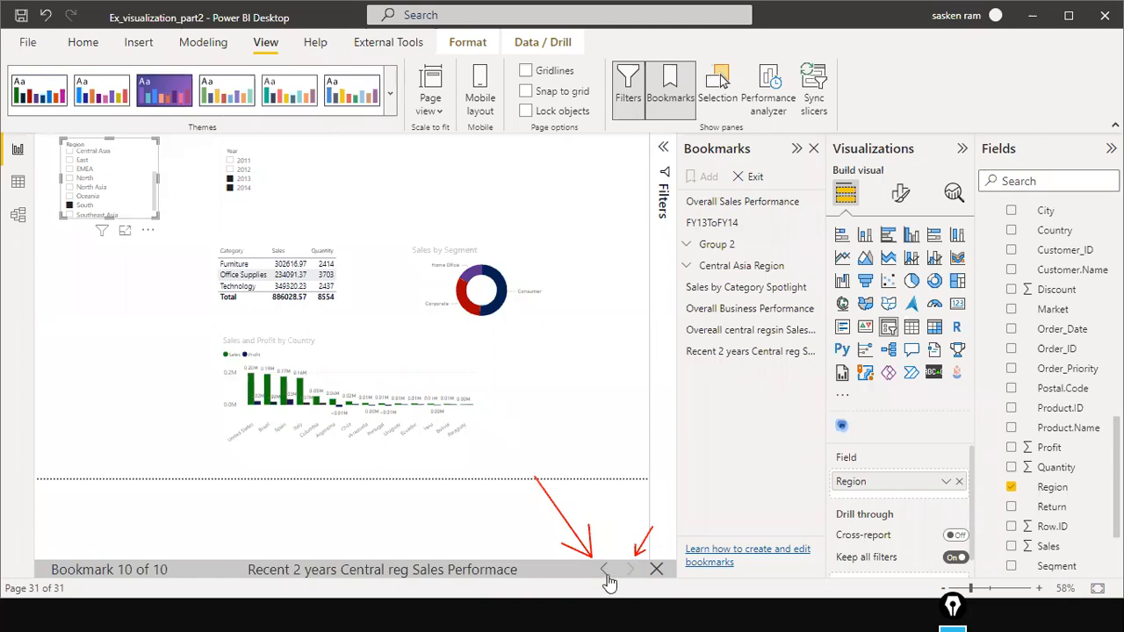
click(755, 178)
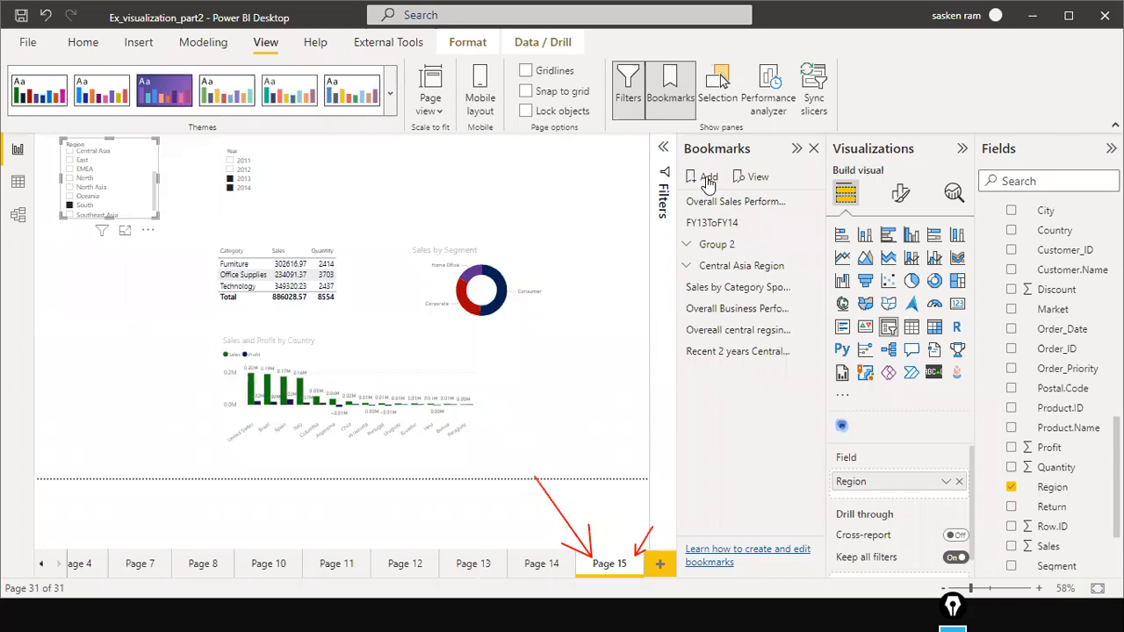
Add a bookmark of the South-filtered page and name it "South region receent 2 years Perf"
click(708, 179)
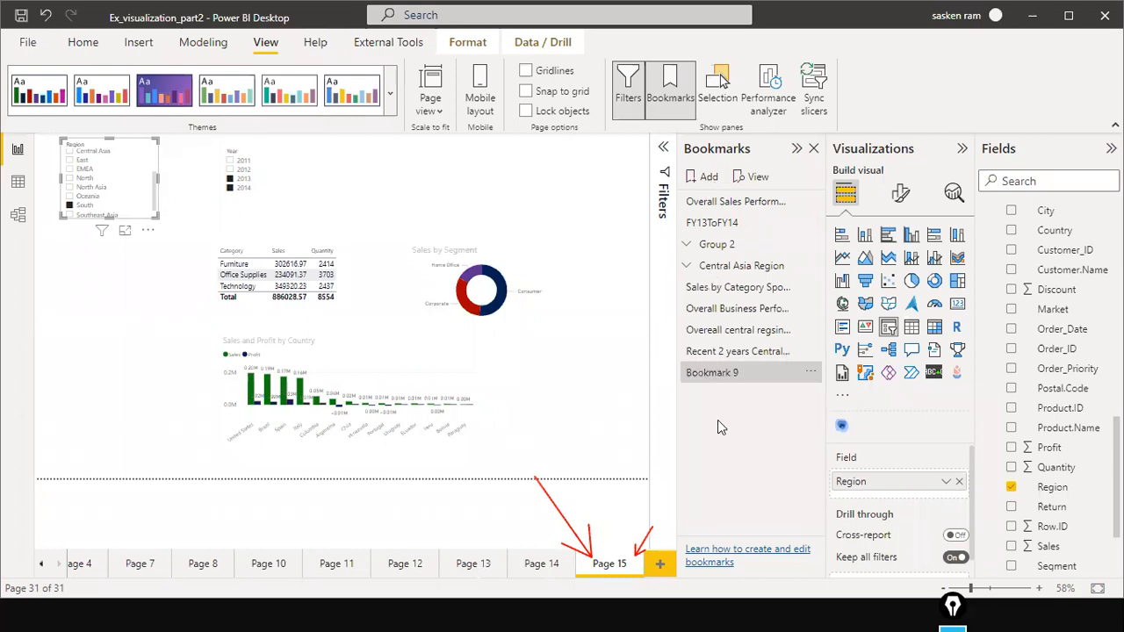
double_click(742, 374)
key(ctrl+a)
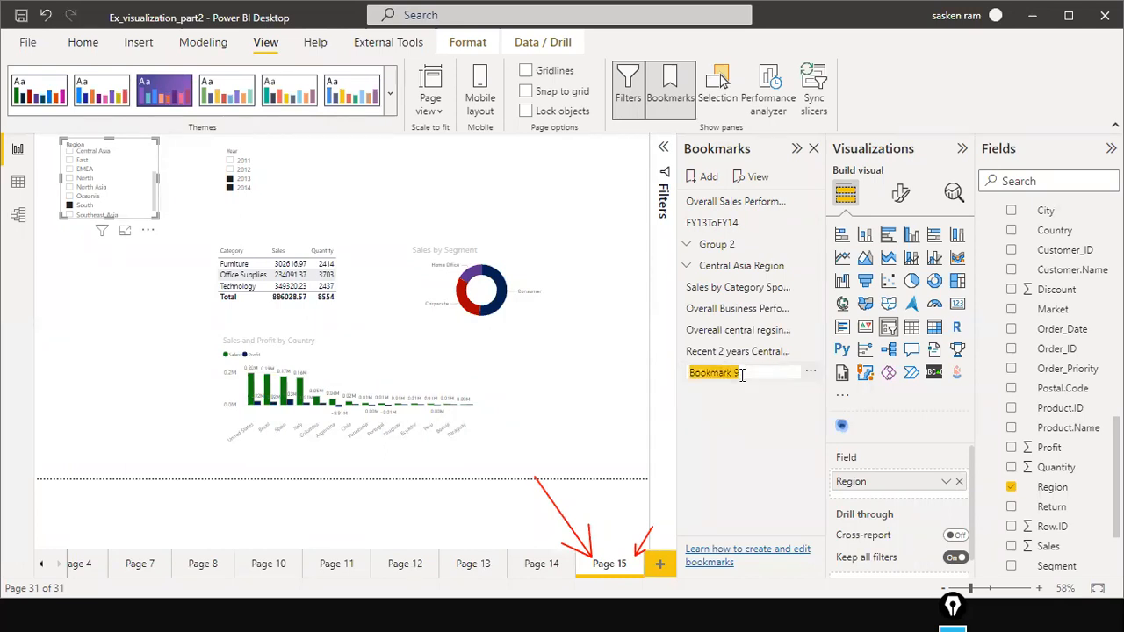
text(Su)
text(th reg)
text(ion)
text(o)
text( rece)
text(ent)
text( 2 year)
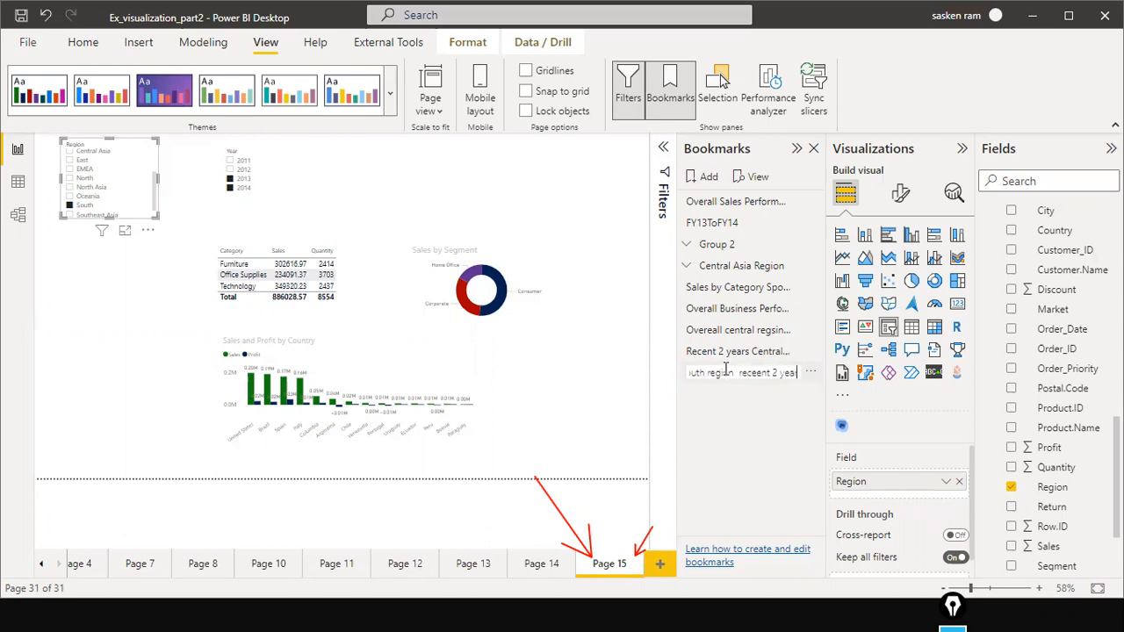
text(s F)
text(er)
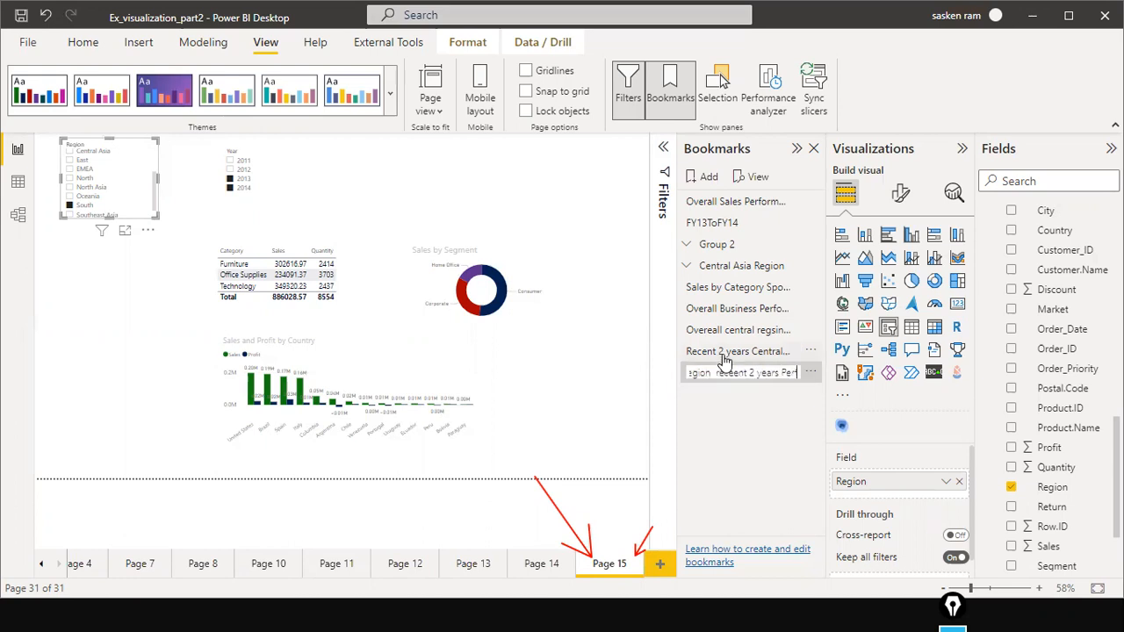
key(Return)
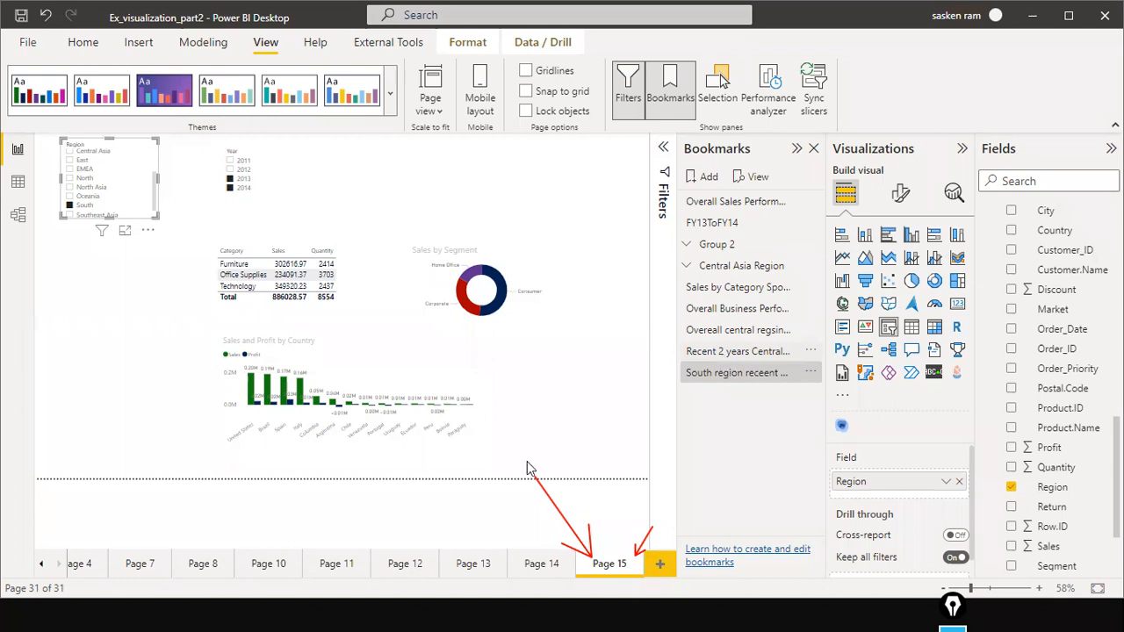
Filter the page to the Southeast Asia region and add a bookmark named "South East recent 2 years Perf"
scroll(129, 193, down, 1)
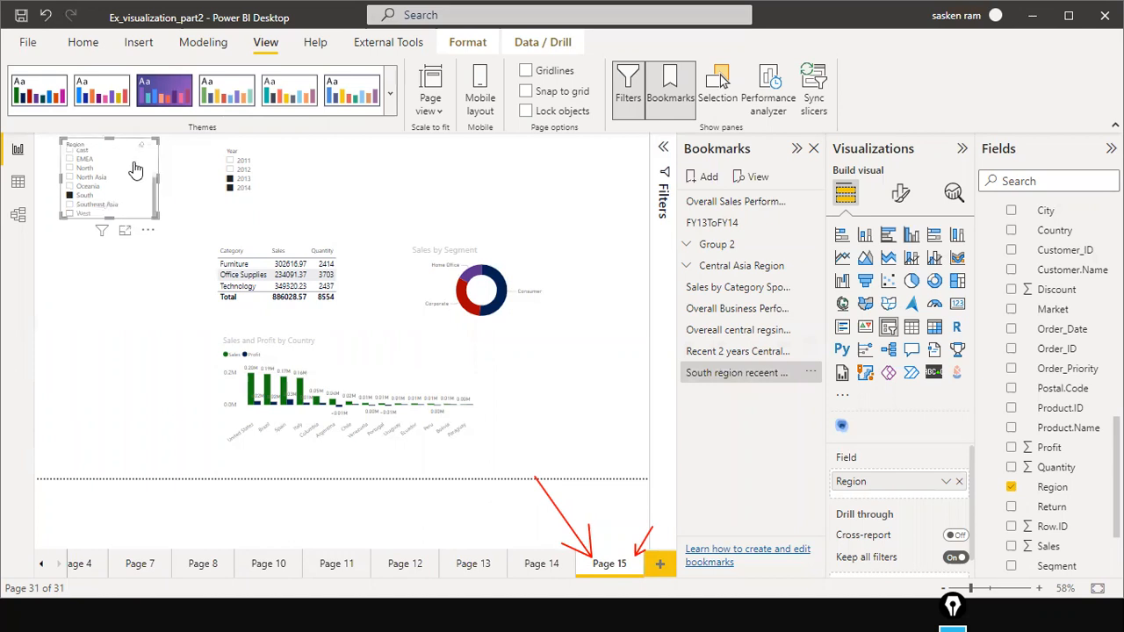
click(71, 205)
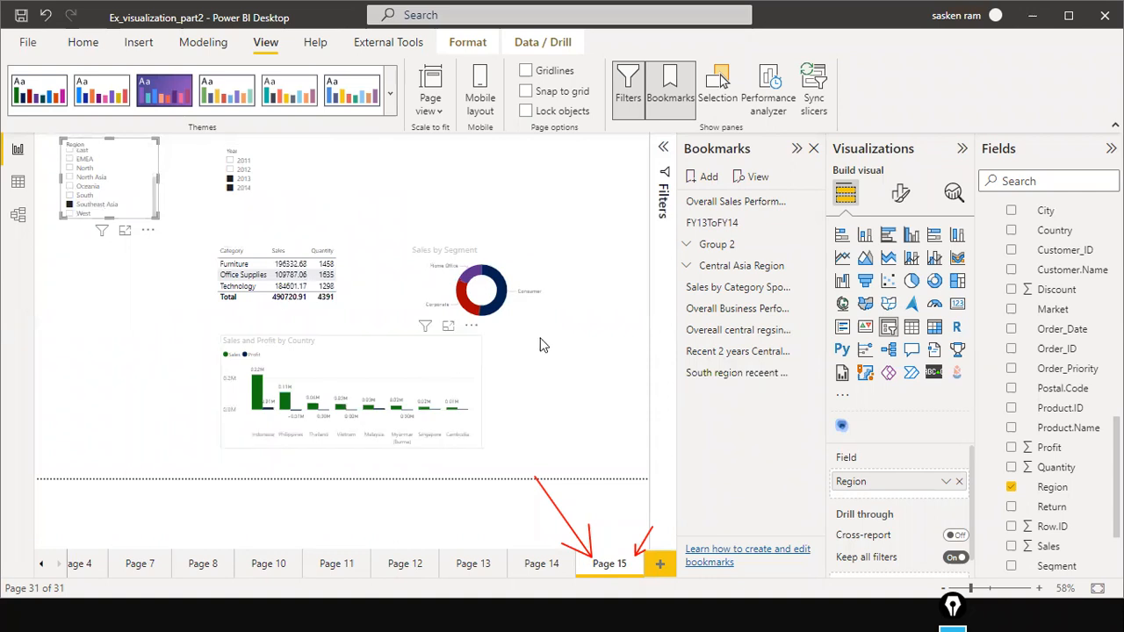
click(704, 178)
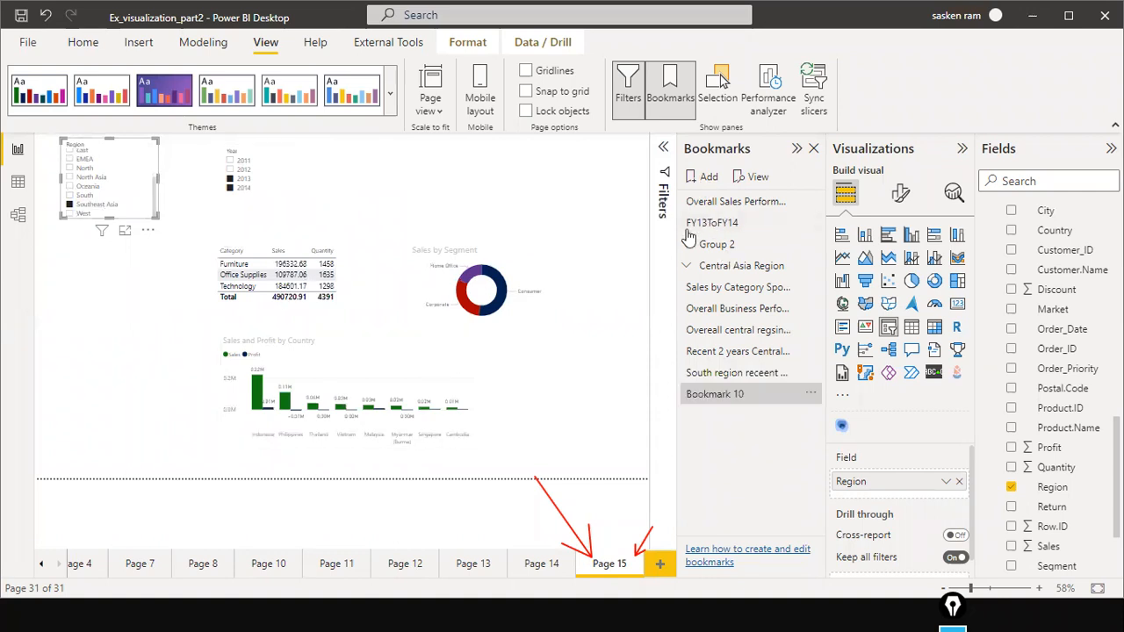
double_click(735, 394)
key(ctrl+a)
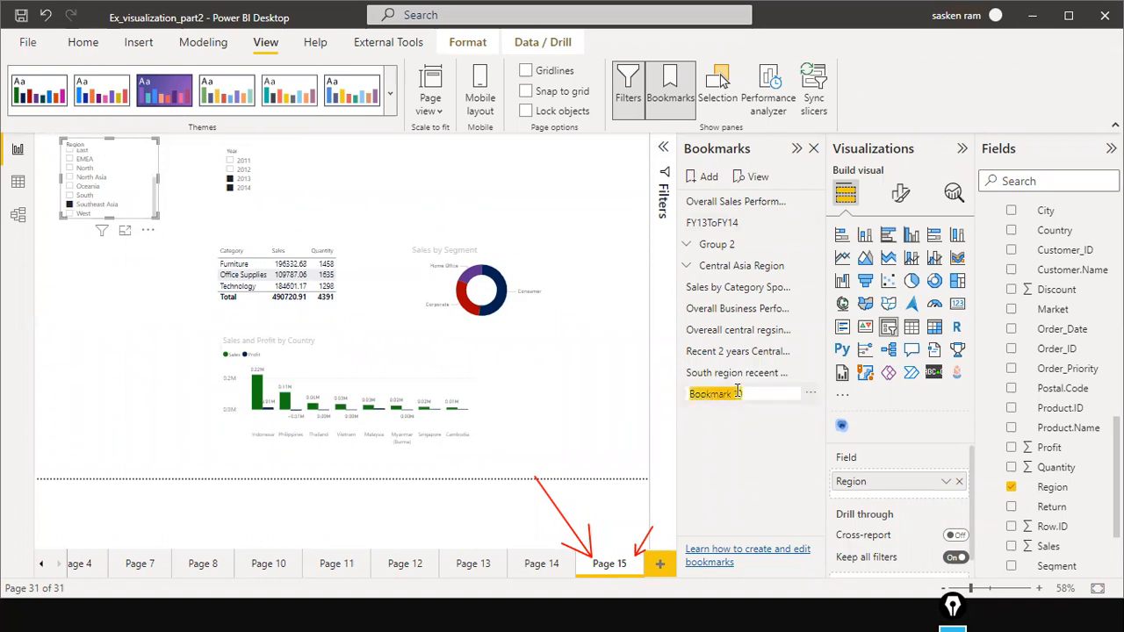
text(Sa)
text(ut)
text(h Eas)
text(t)
text( Asia)
key(BackSpace)
key(BackSpace)
key(BackSpace)
key(BackSpace)
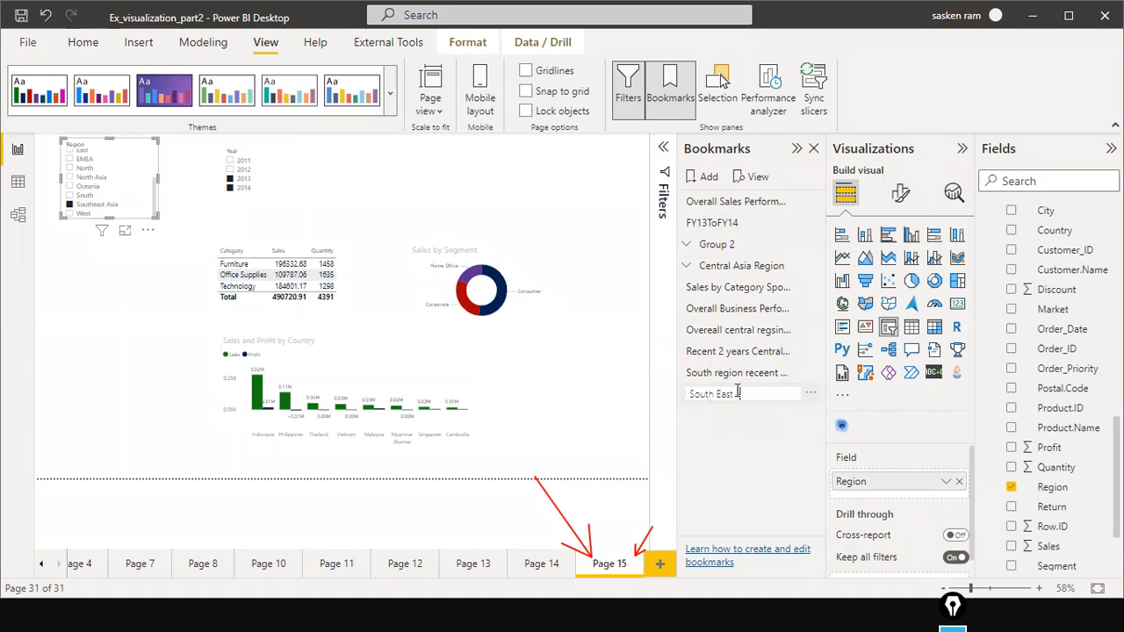
text(recent)
key(BackSpace)
key(BackSpace)
key(BackSpace)
key(BackSpace)
key(BackSpace)
key(BackSpace)
key(BackSpace)
key(BackSpace)
key(BackSpace)
text(st recent 2 years Ferf)
key(Return)
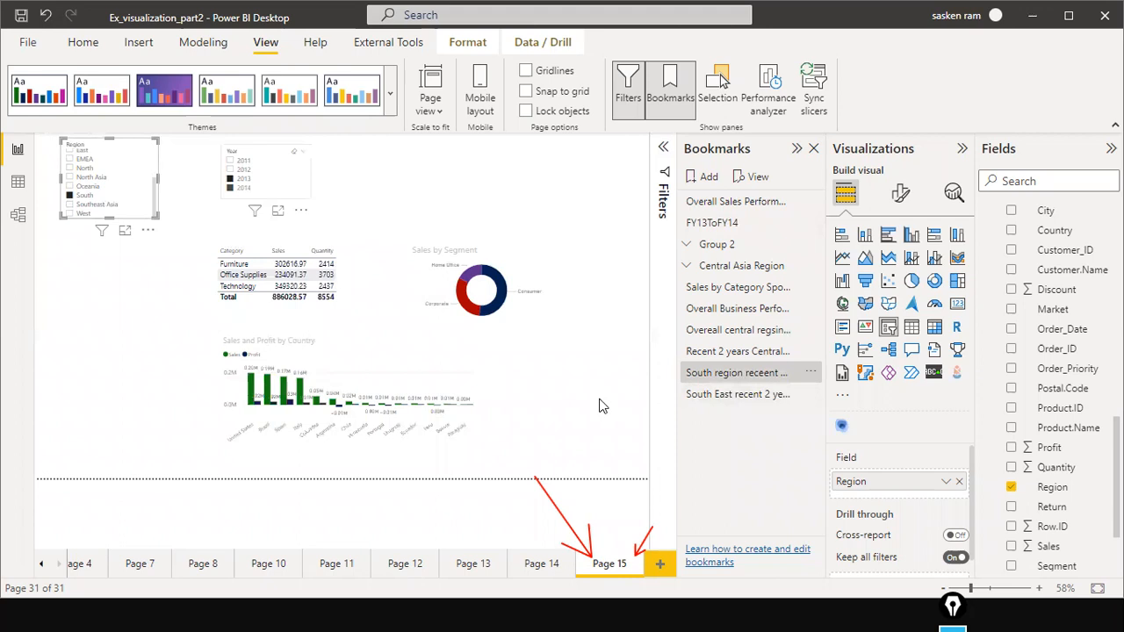
Display the South East recent 2 years bookmark's view and switch to the blank Page 14
click(703, 399)
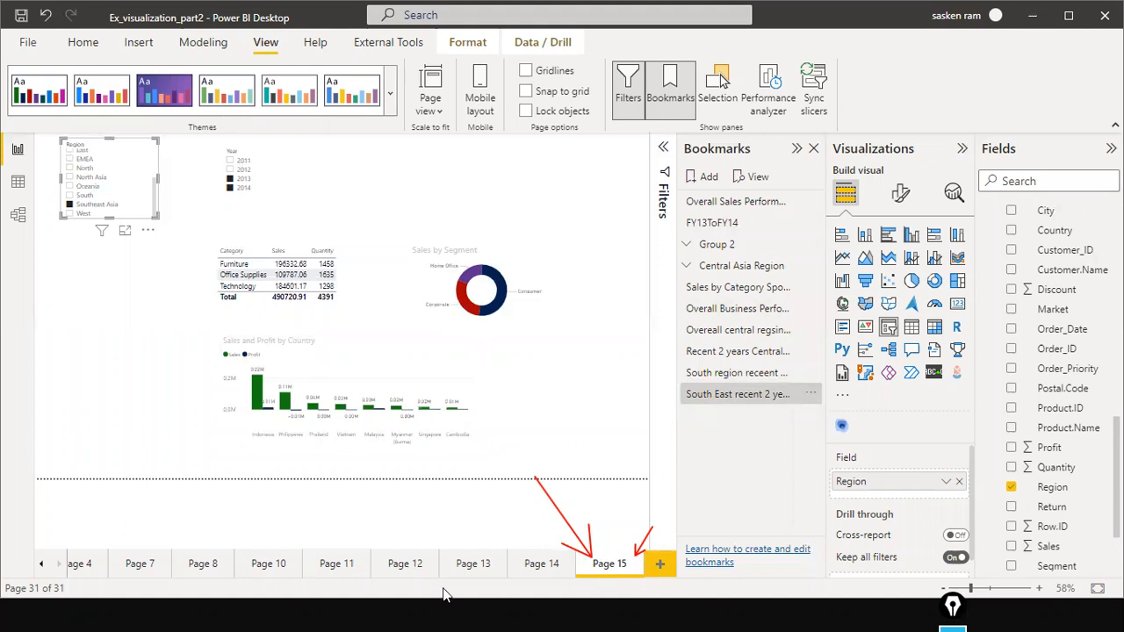
click(572, 566)
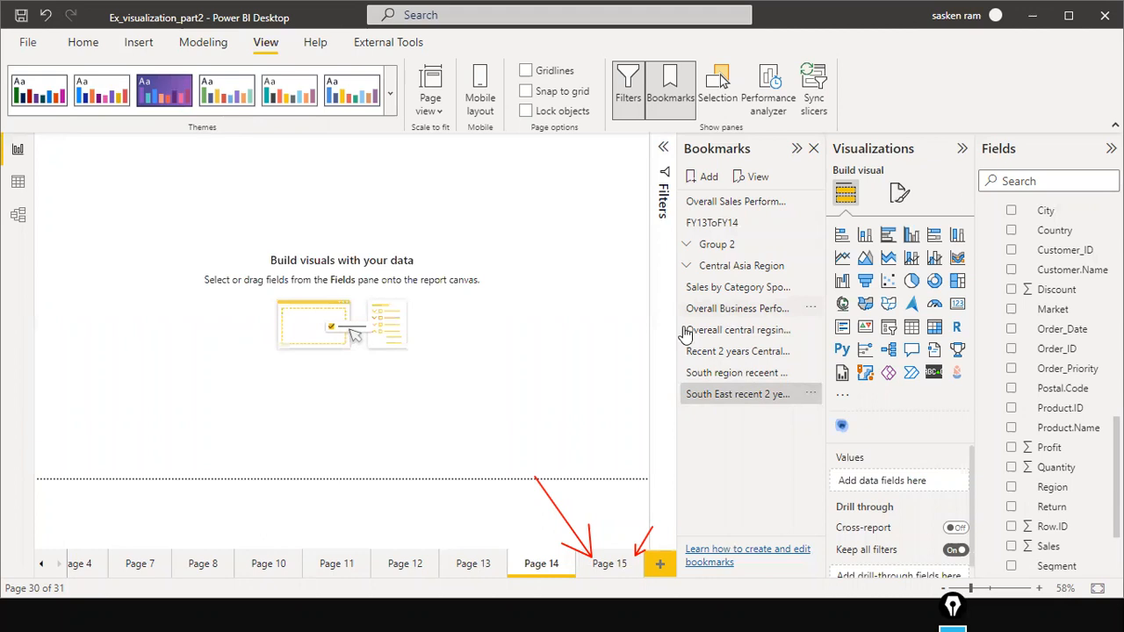
Display the Overall Business bookmark's view on Page 15 and open the Selection pane
click(730, 314)
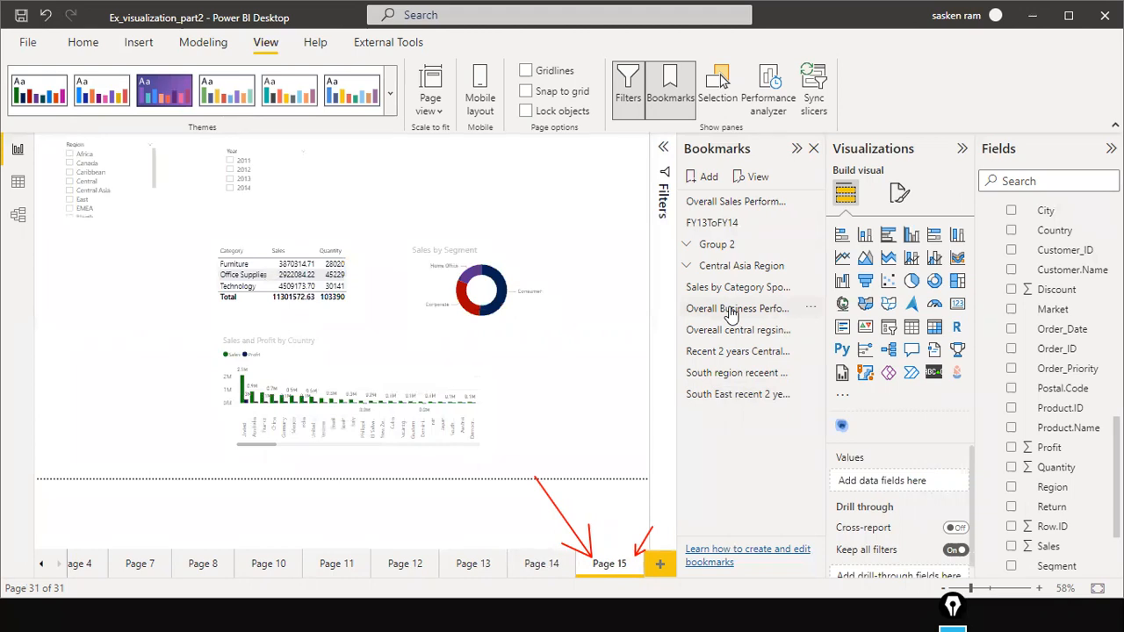
click(731, 309)
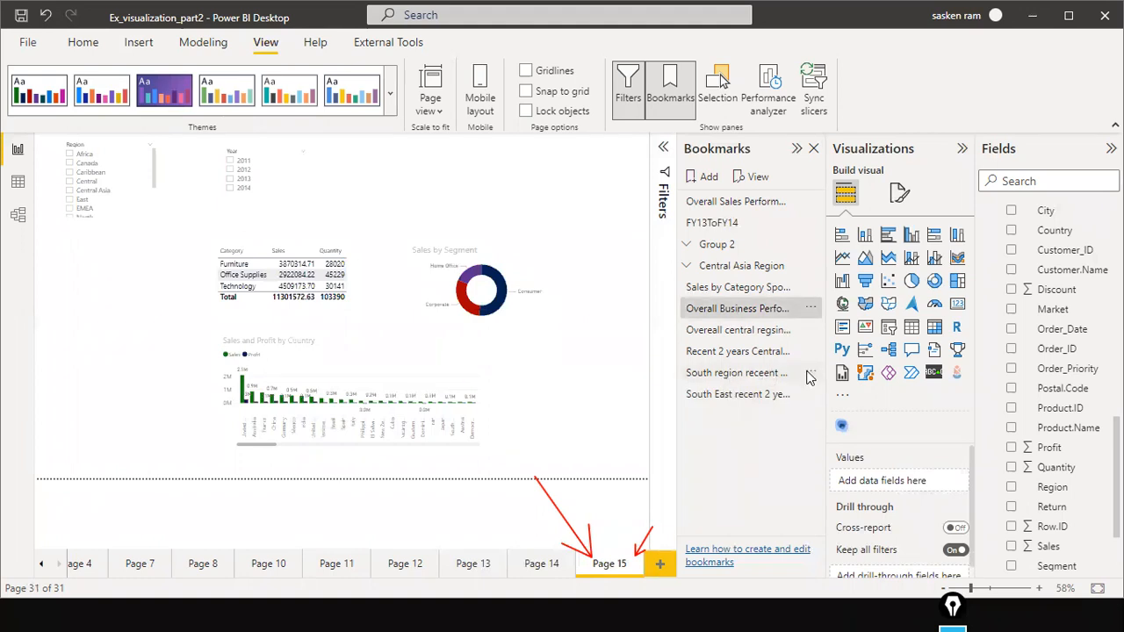
click(811, 374)
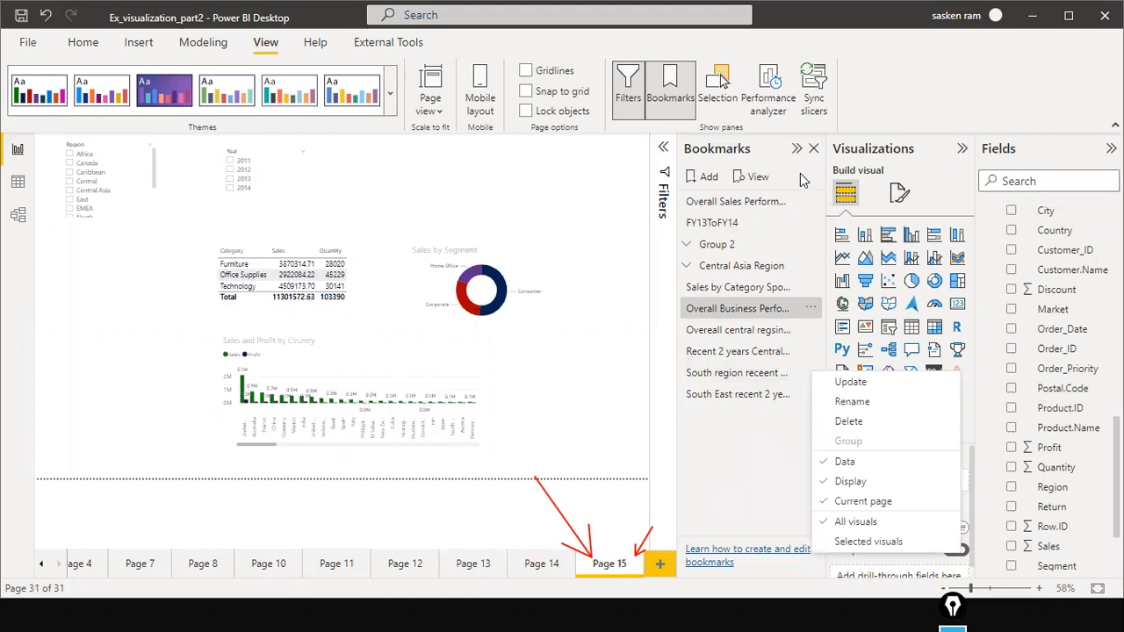
click(743, 419)
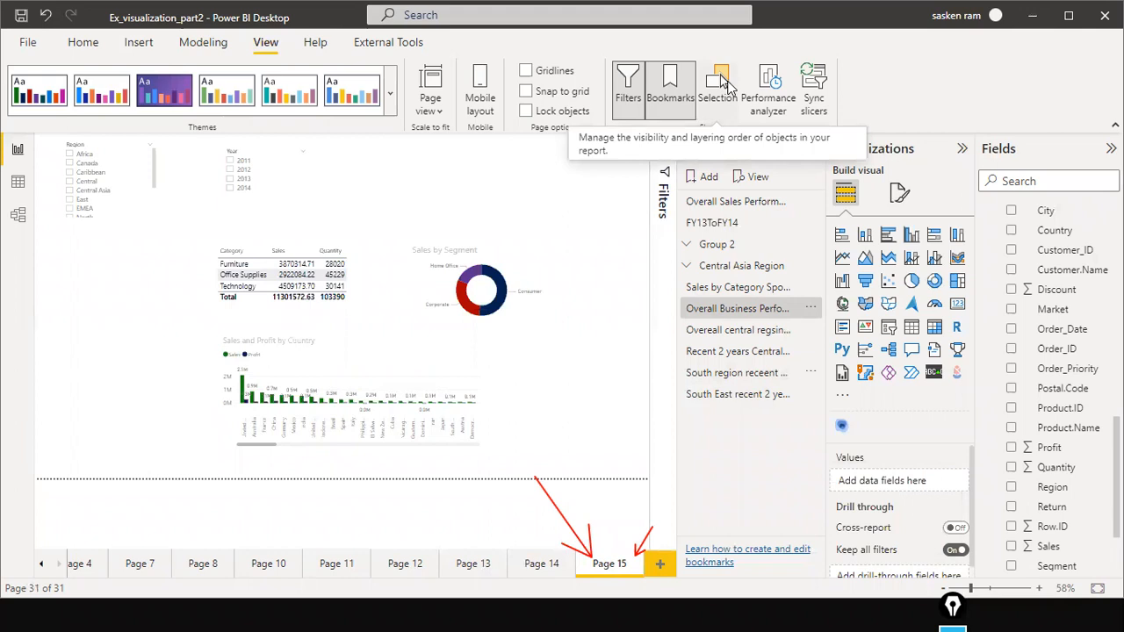
click(722, 84)
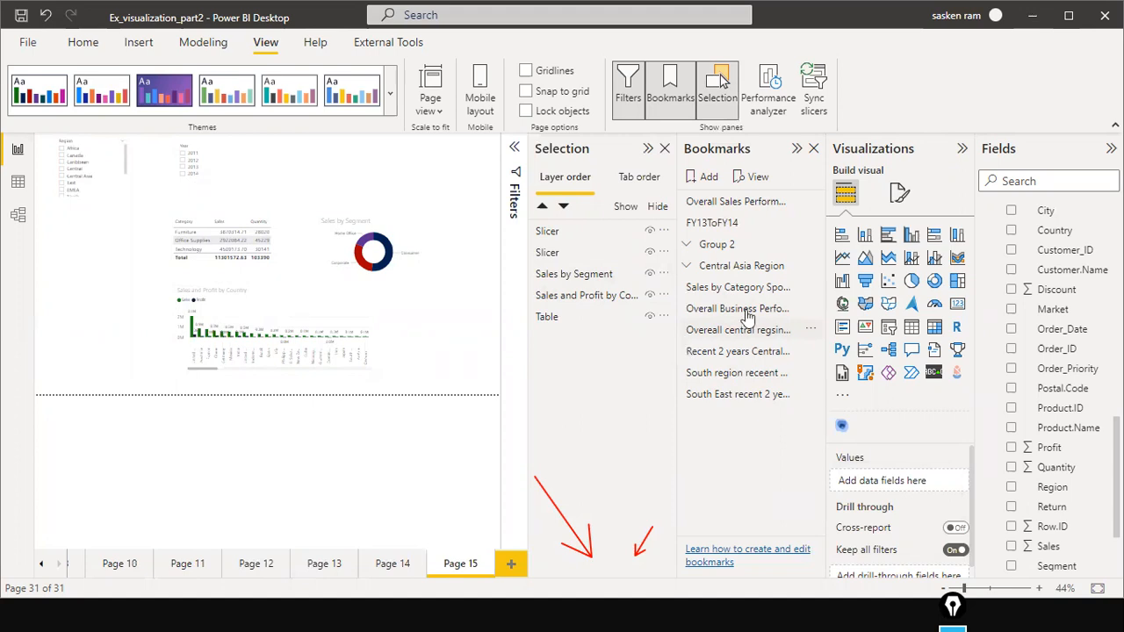
Try to select the South region and South East recent 2 years bookmarks together, and move the South region bookmark below the South East one
click(736, 375)
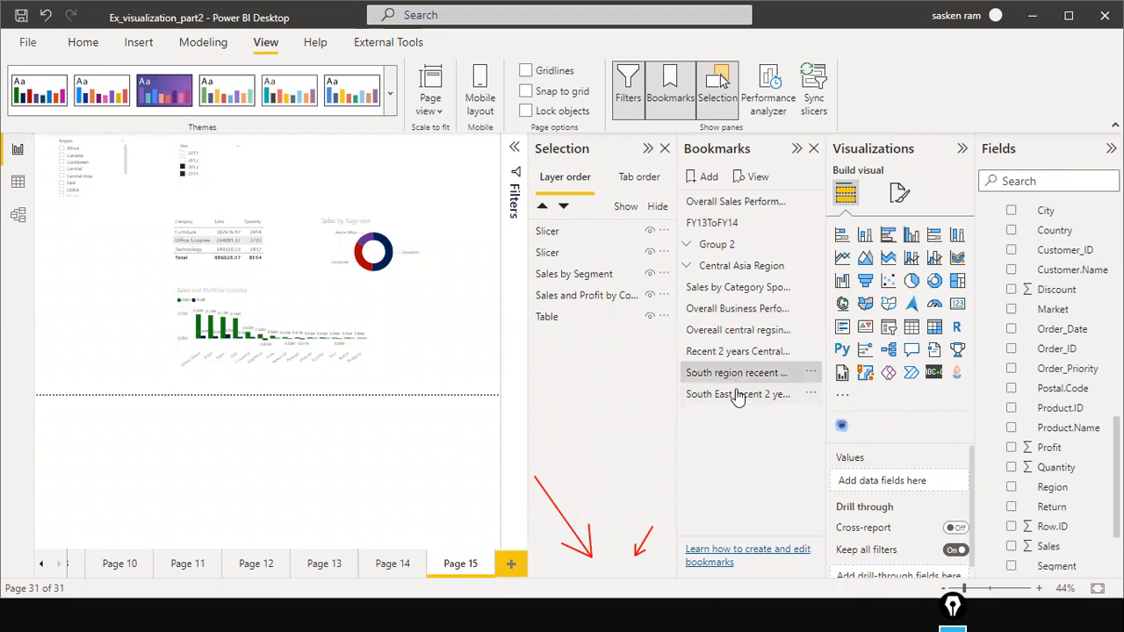
ctrl+click(737, 394)
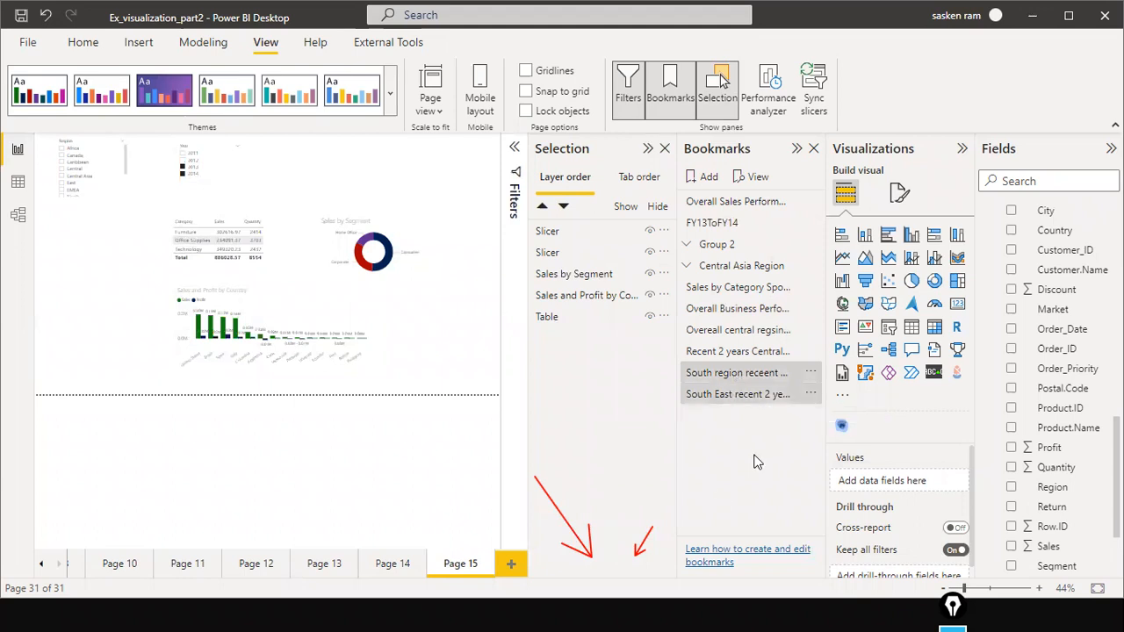
ctrl+click(788, 404)
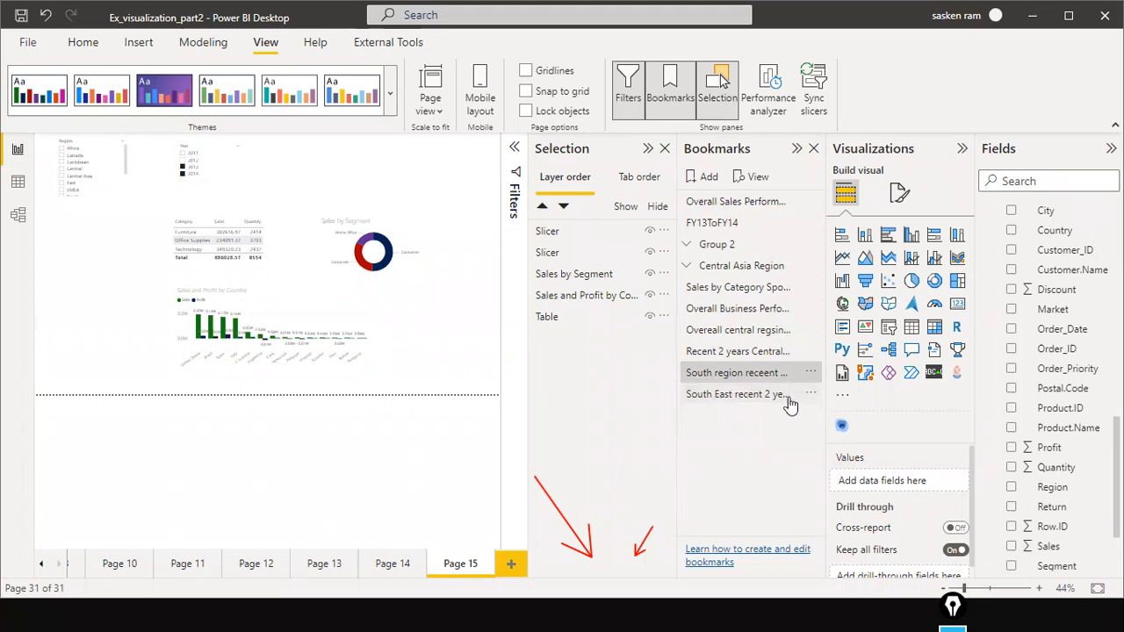
drag(764, 394, 769, 379)
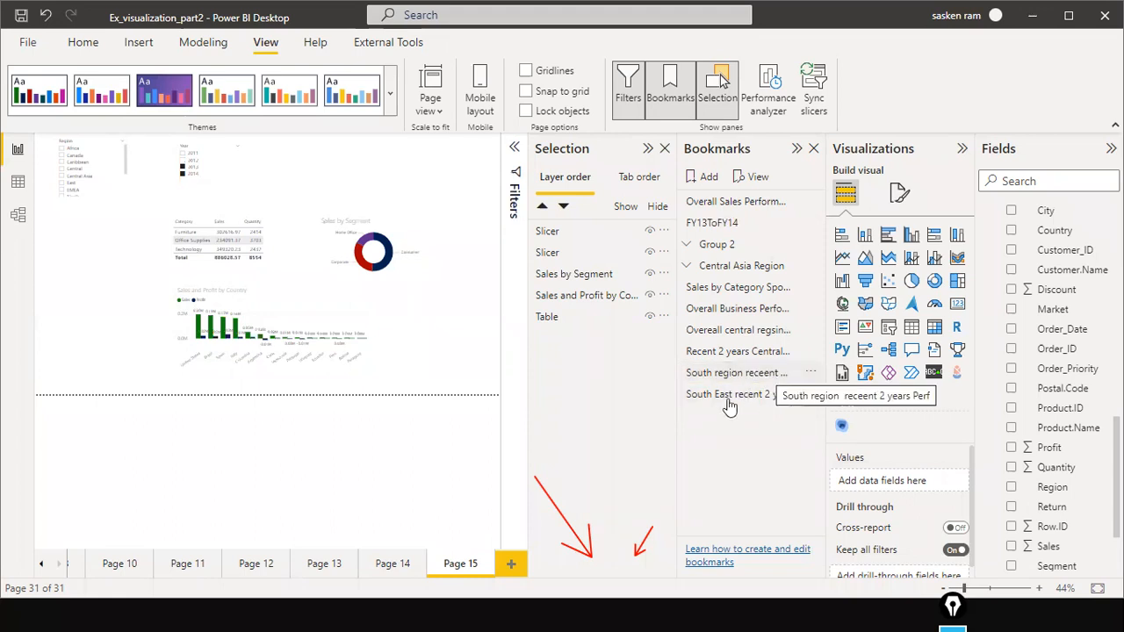
drag(745, 412, 771, 410)
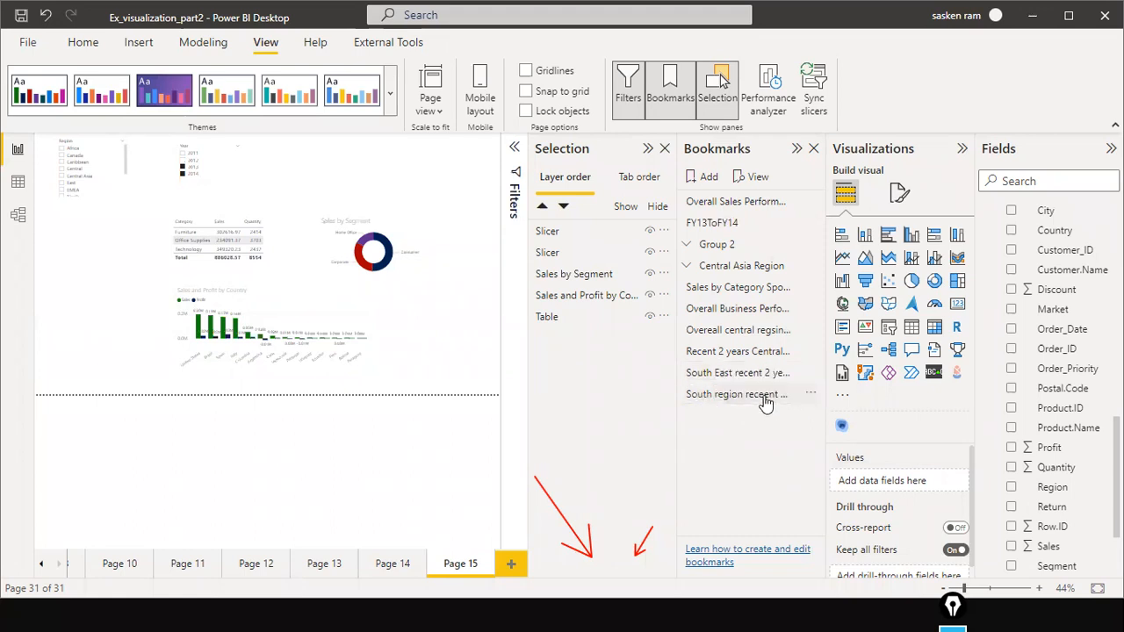
Group the South region recent 2 years bookmark and move the South East recent 2 years bookmark into that new group
click(810, 395)
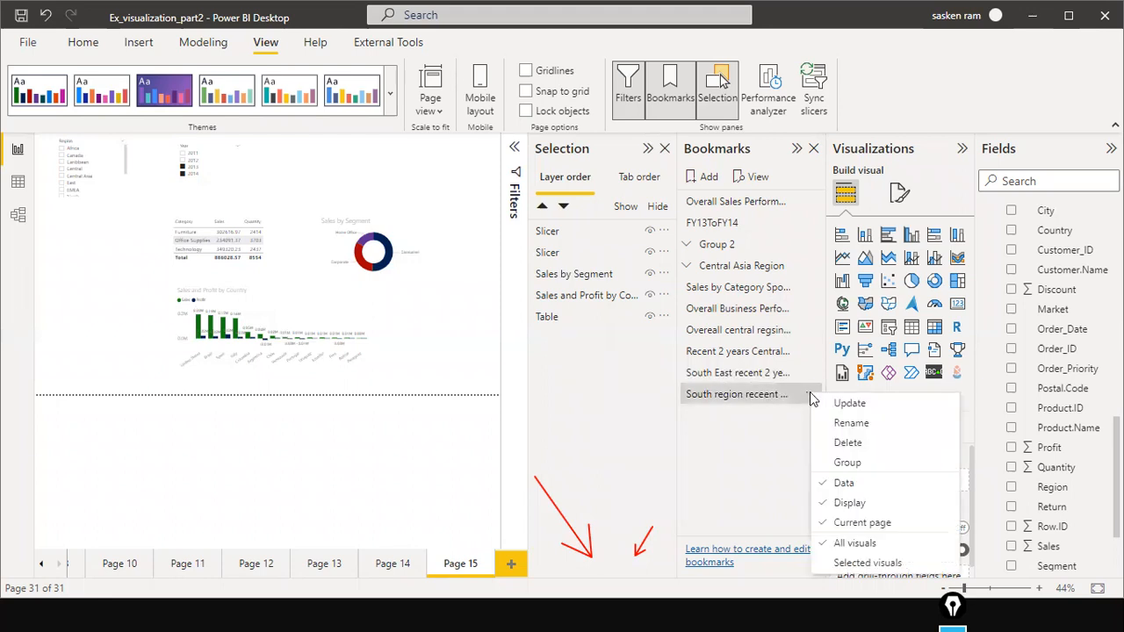
click(841, 464)
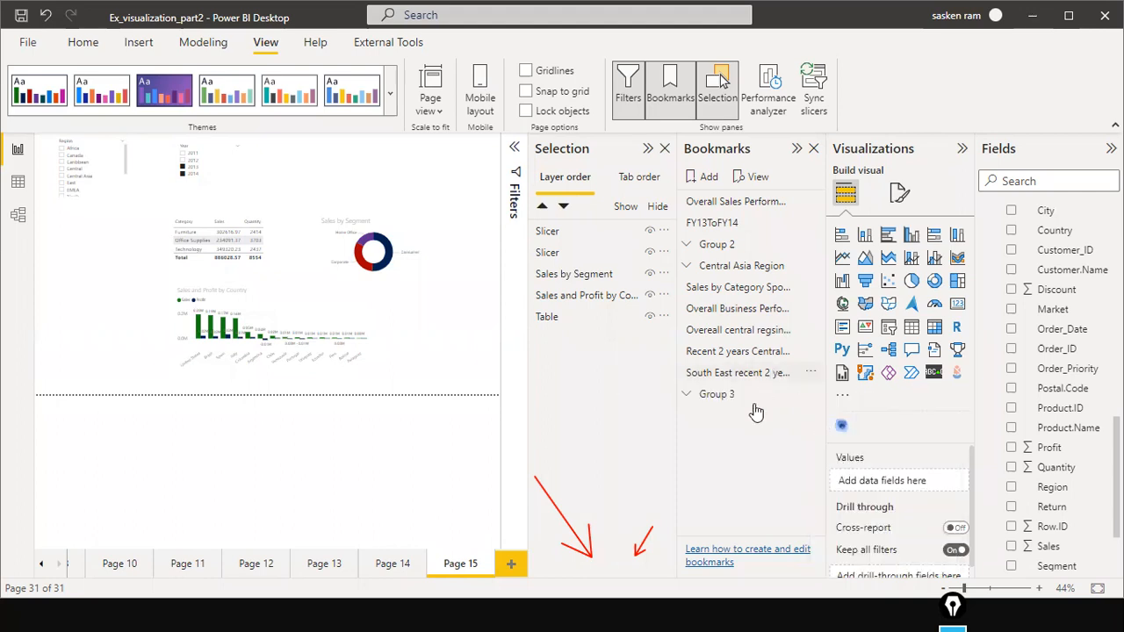
drag(729, 397, 710, 382)
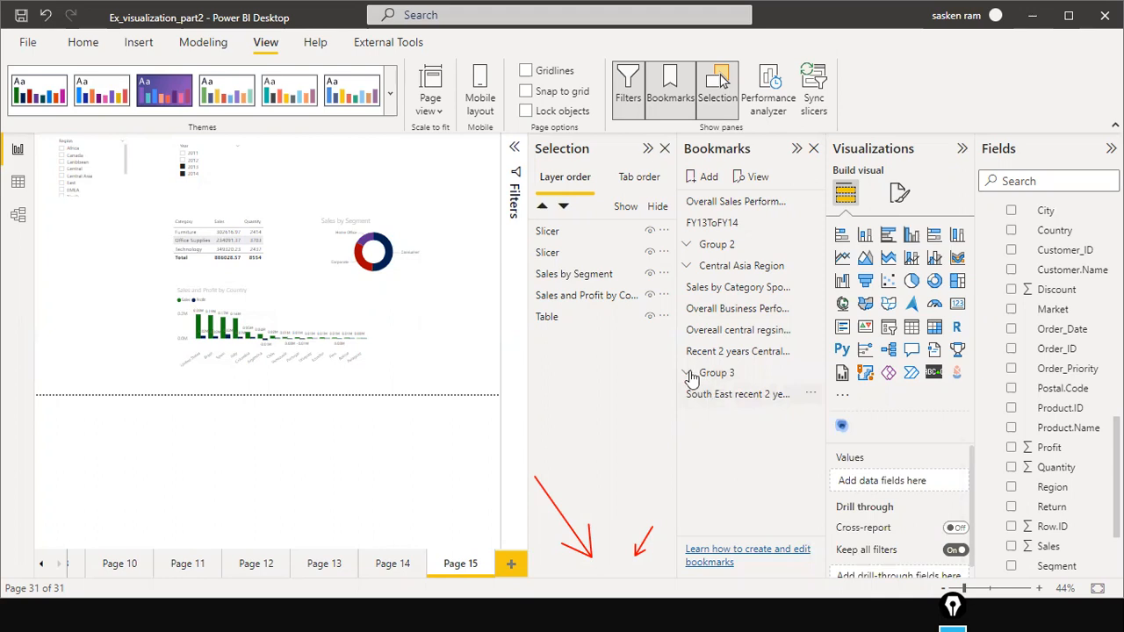
drag(752, 416, 722, 413)
Rename the new bookmark group as "South Region Sales Performance for the refecn 2 years" and leave it expanded
double_click(729, 373)
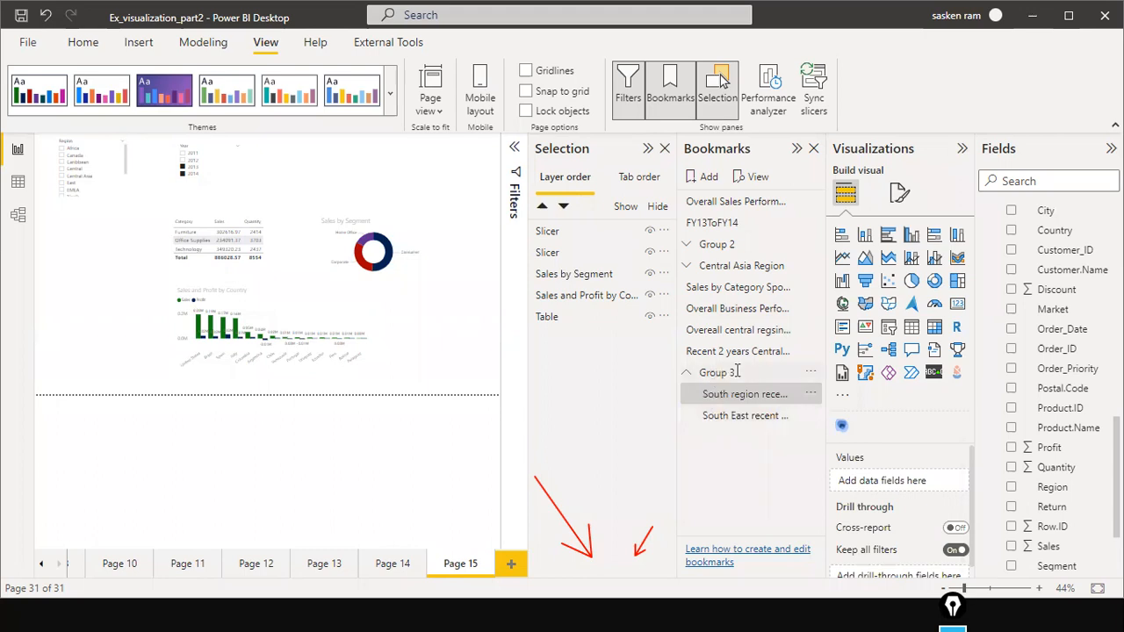
text(Sou)
text(th)
text( Region Sa)
text(les)
text( Per)
text(form)
text(nce)
key(BackSpace)
key(BackSpace)
key(BackSpace)
key(BackSpace)
text(mance for the refecn 2 years)
key(Return)
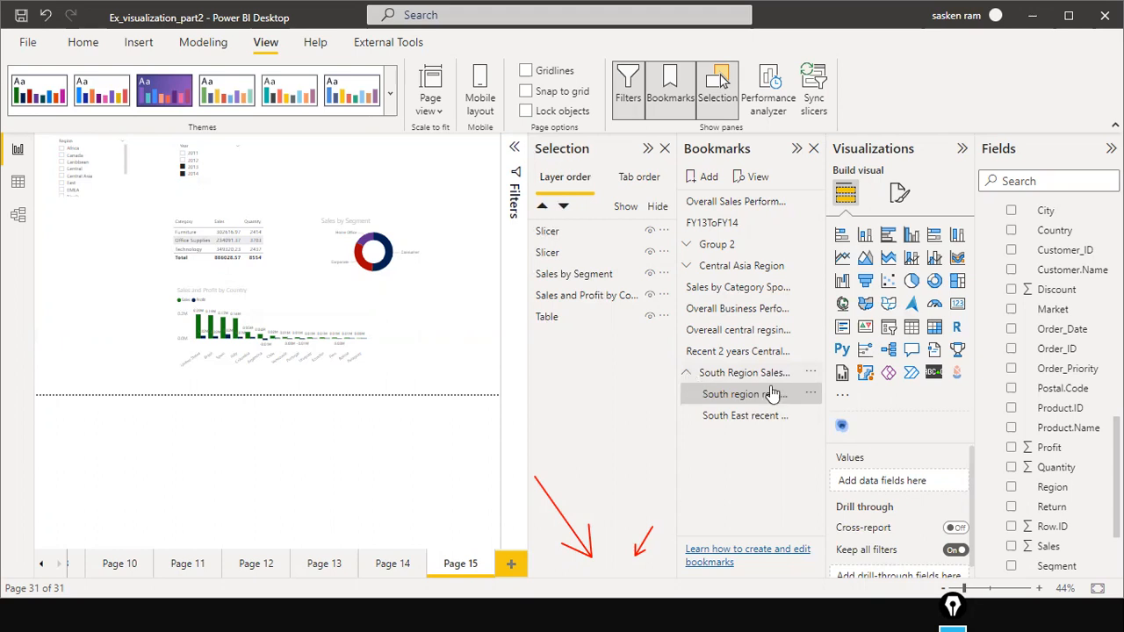
click(690, 376)
click(690, 376)
Move the Central Asia Region group down beside the "Overeall central" bookmark and try to group the two together
click(776, 337)
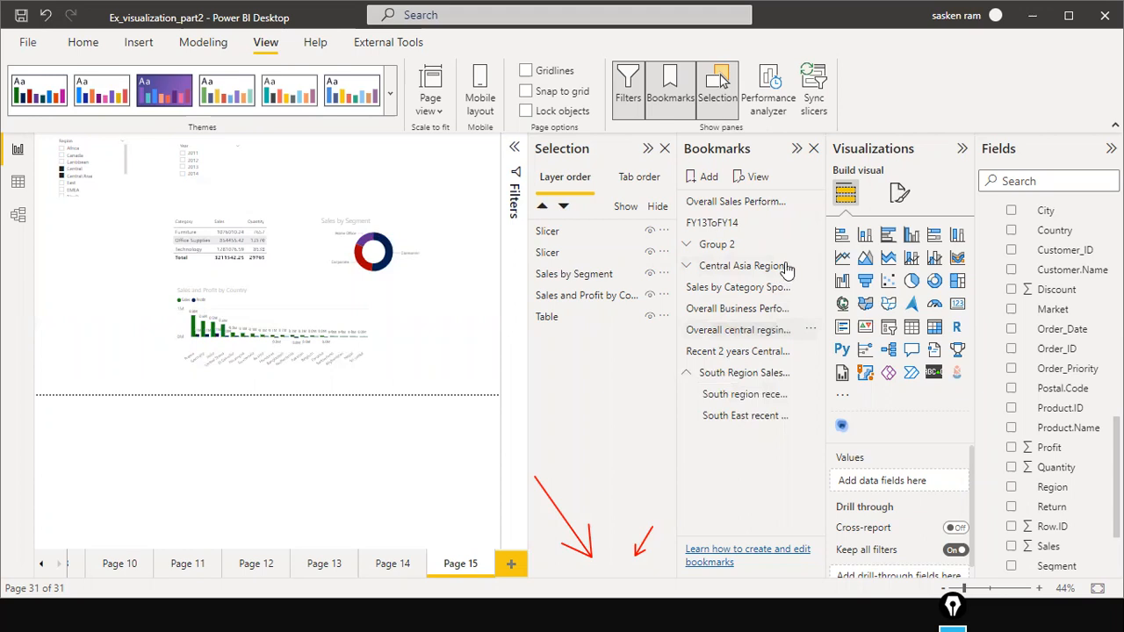
click(810, 330)
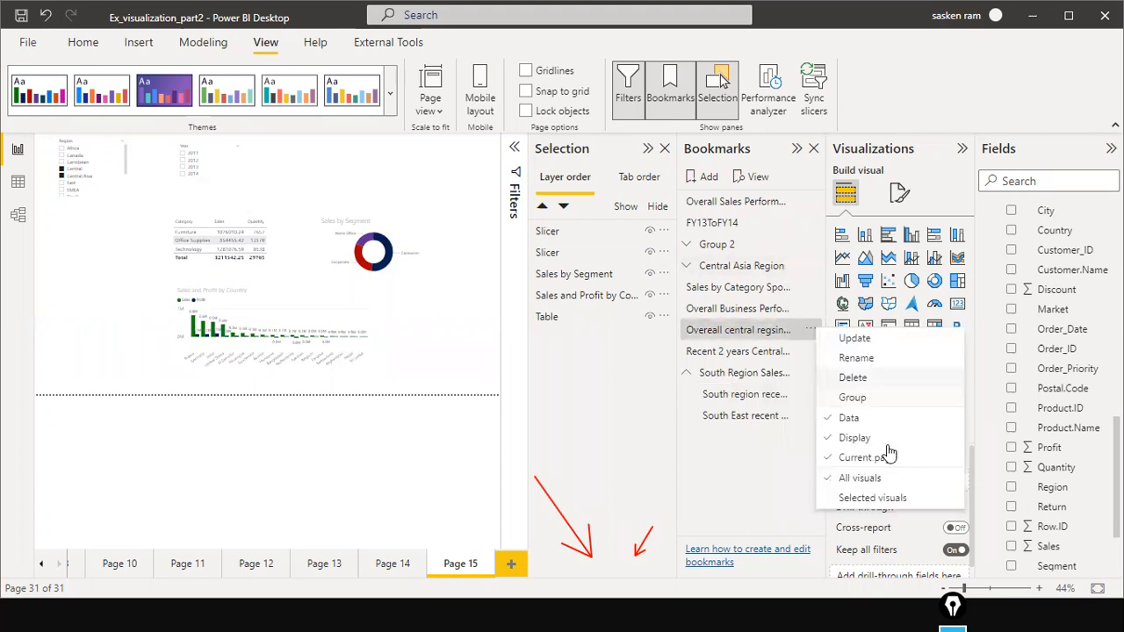
click(869, 398)
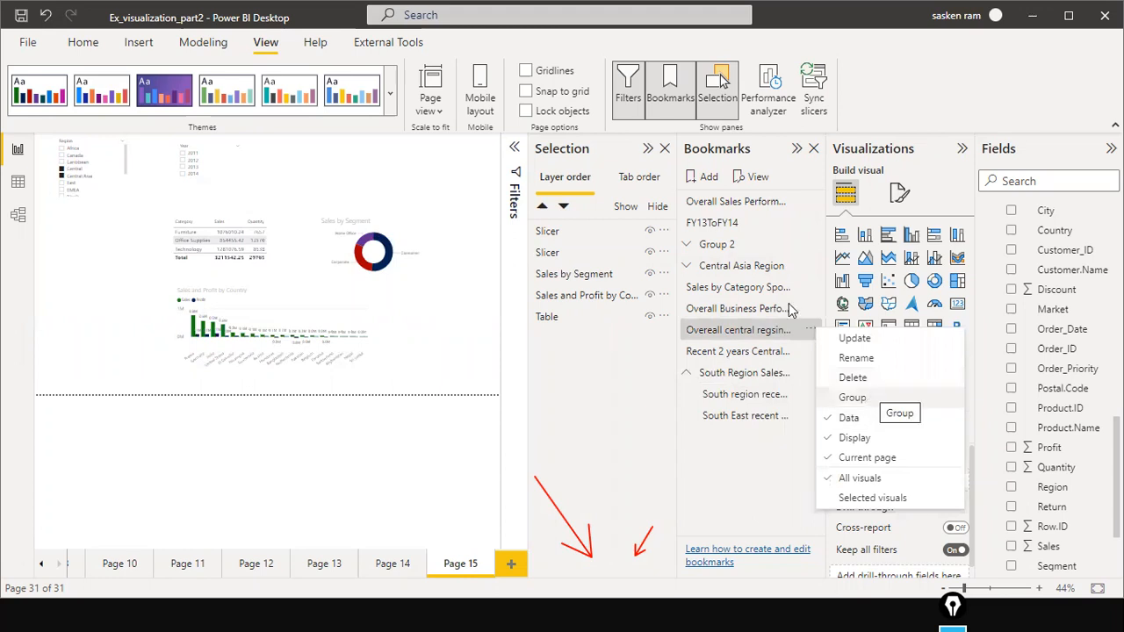
drag(761, 269, 763, 318)
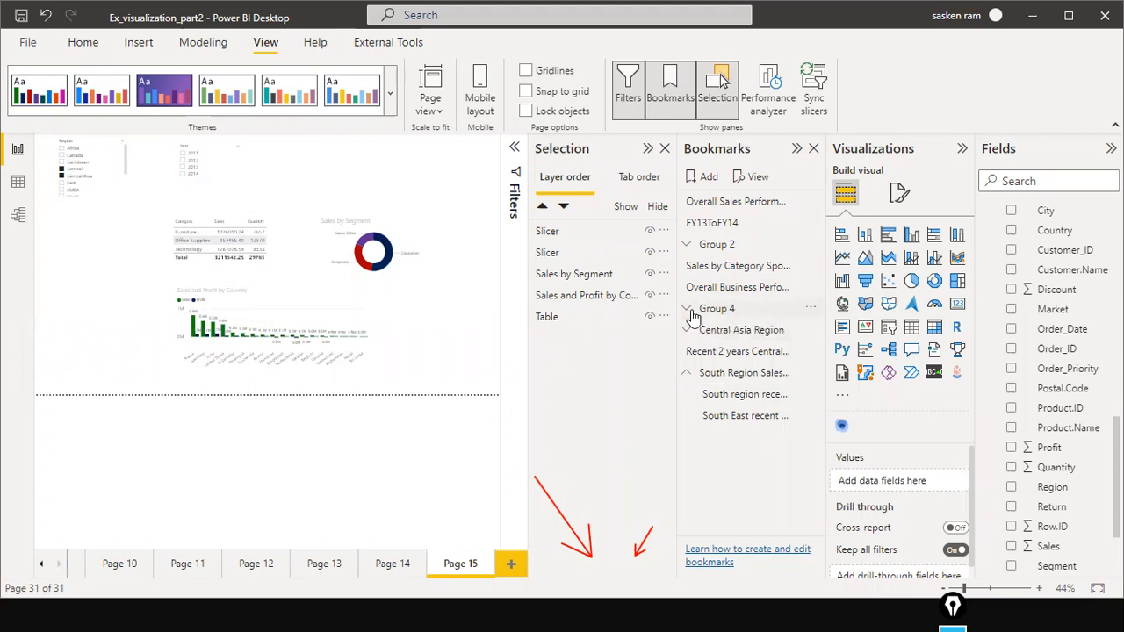
click(691, 311)
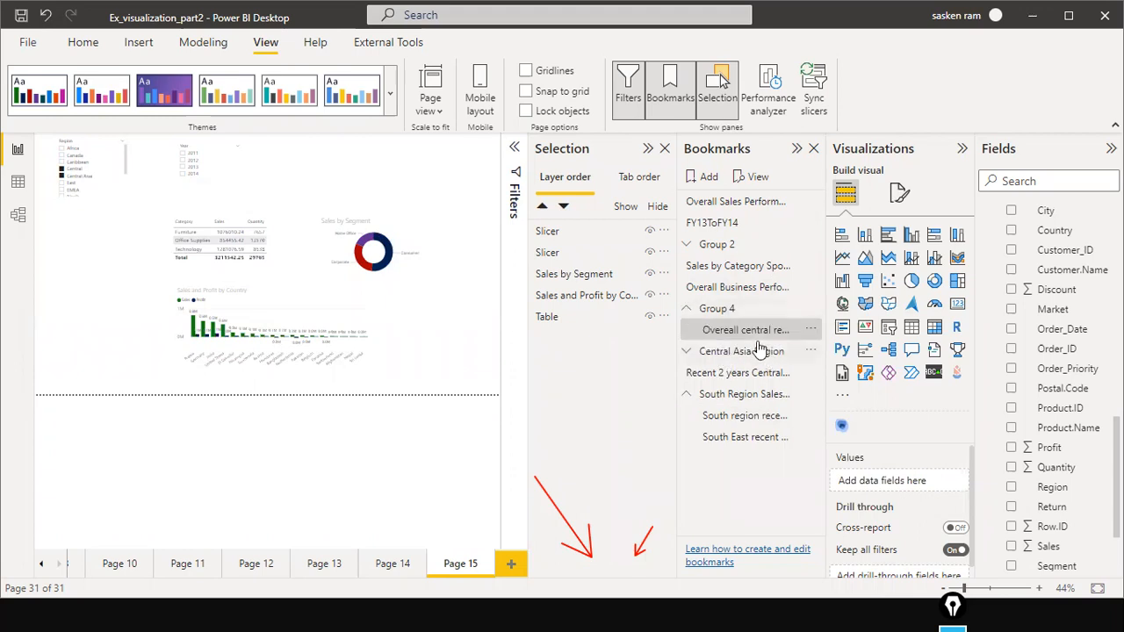
drag(748, 354, 787, 352)
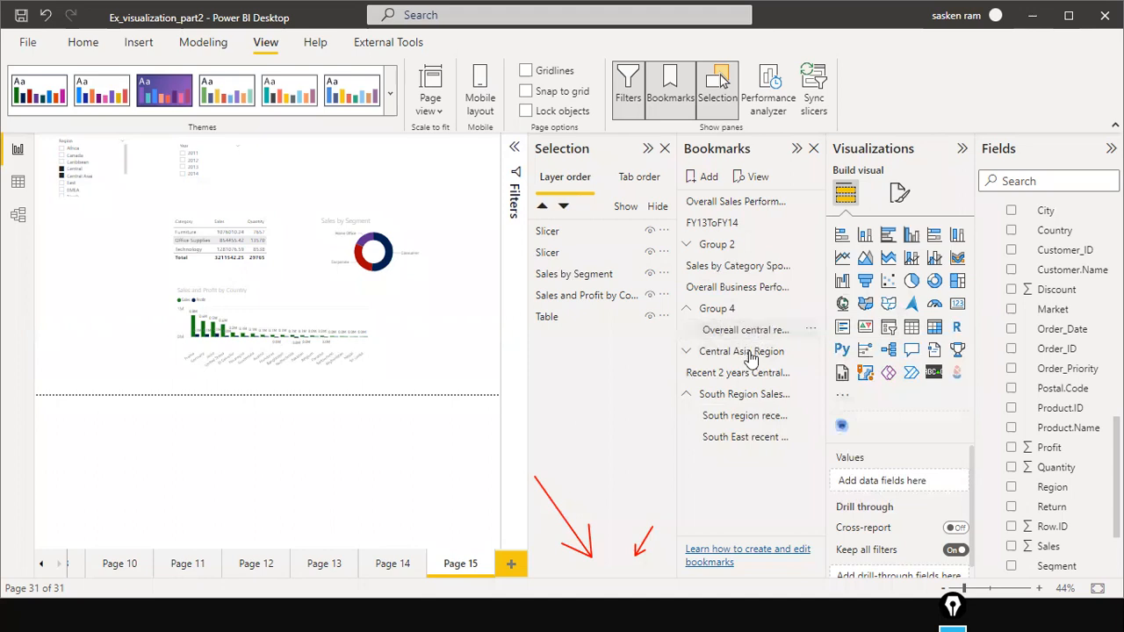
drag(750, 359, 751, 360)
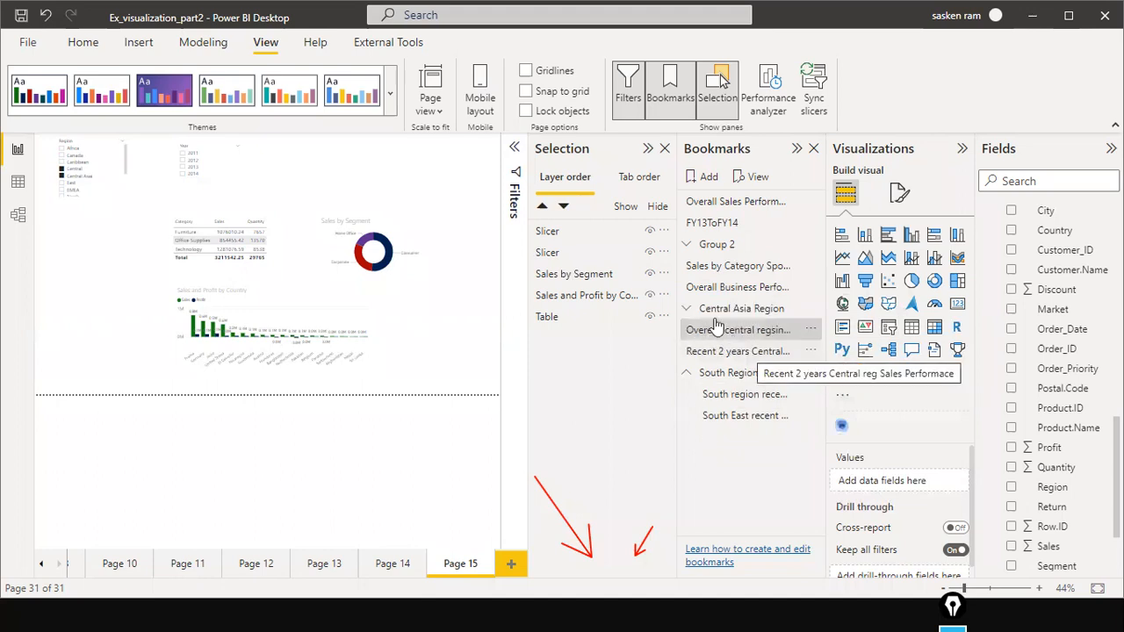
Group the "Overeall central" bookmark and place the new group directly below the expanded Central Asia Region group
click(686, 309)
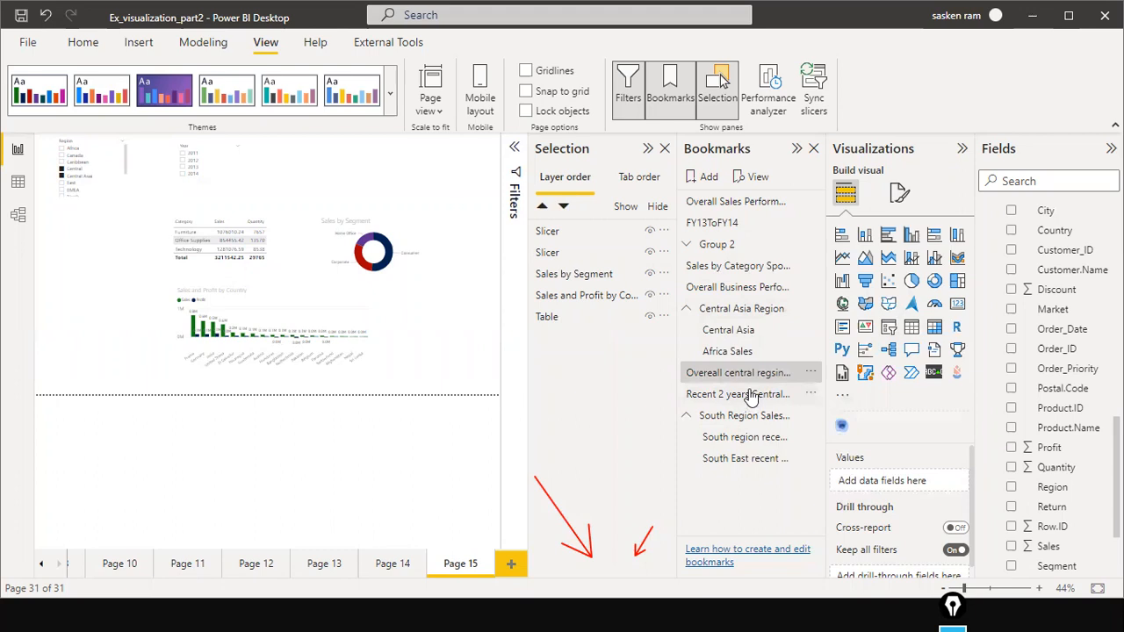
drag(812, 407, 814, 400)
click(812, 397)
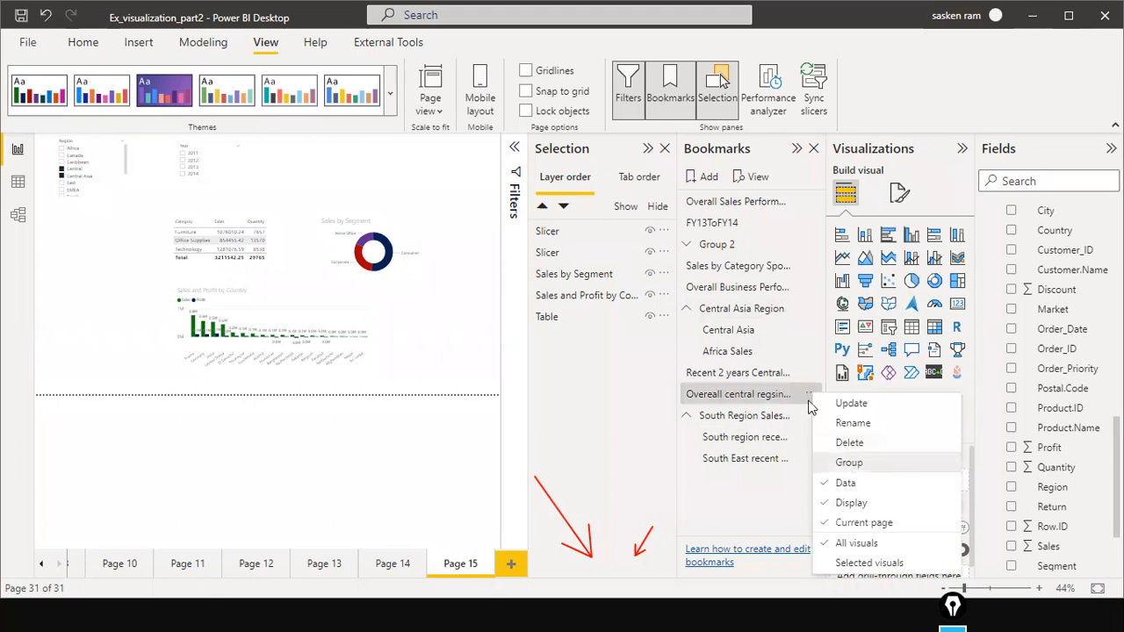
click(894, 465)
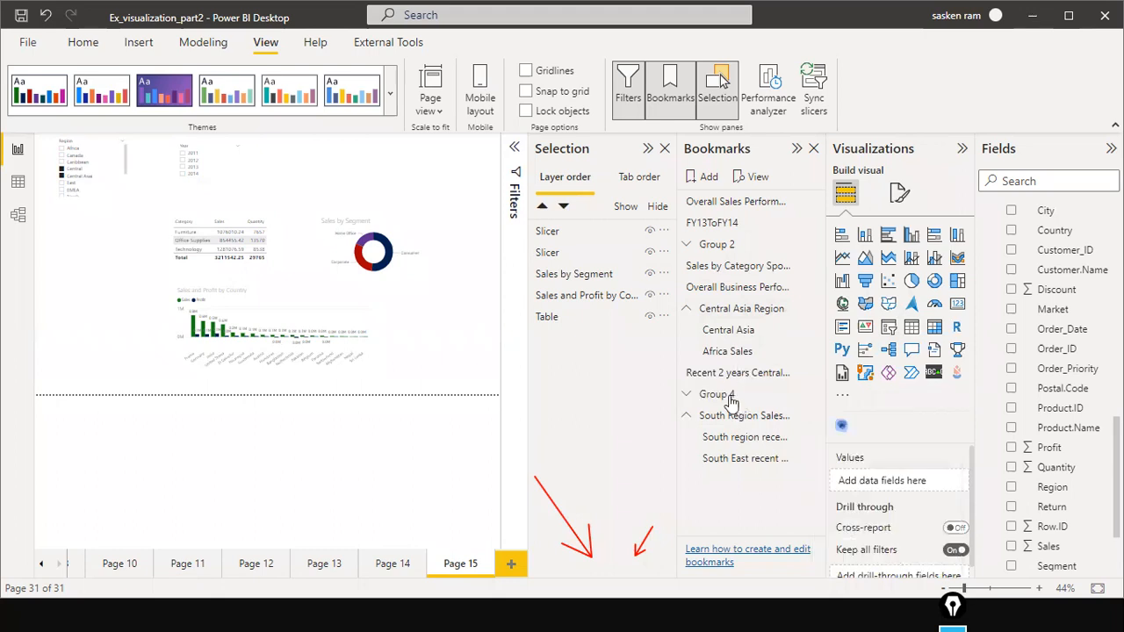
drag(720, 396, 691, 419)
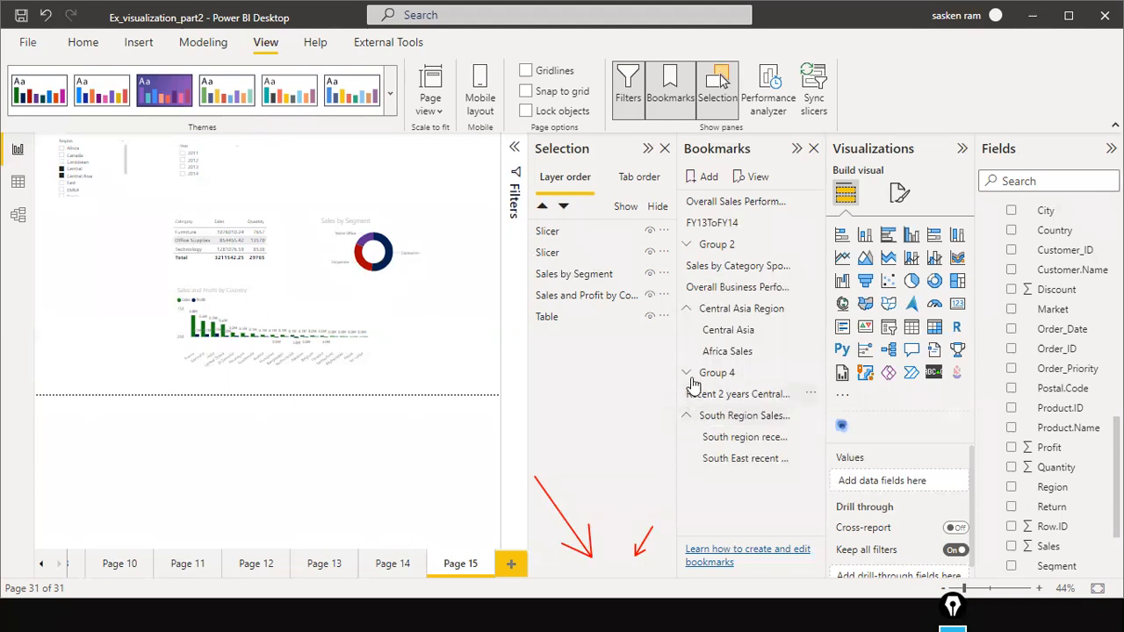
click(688, 376)
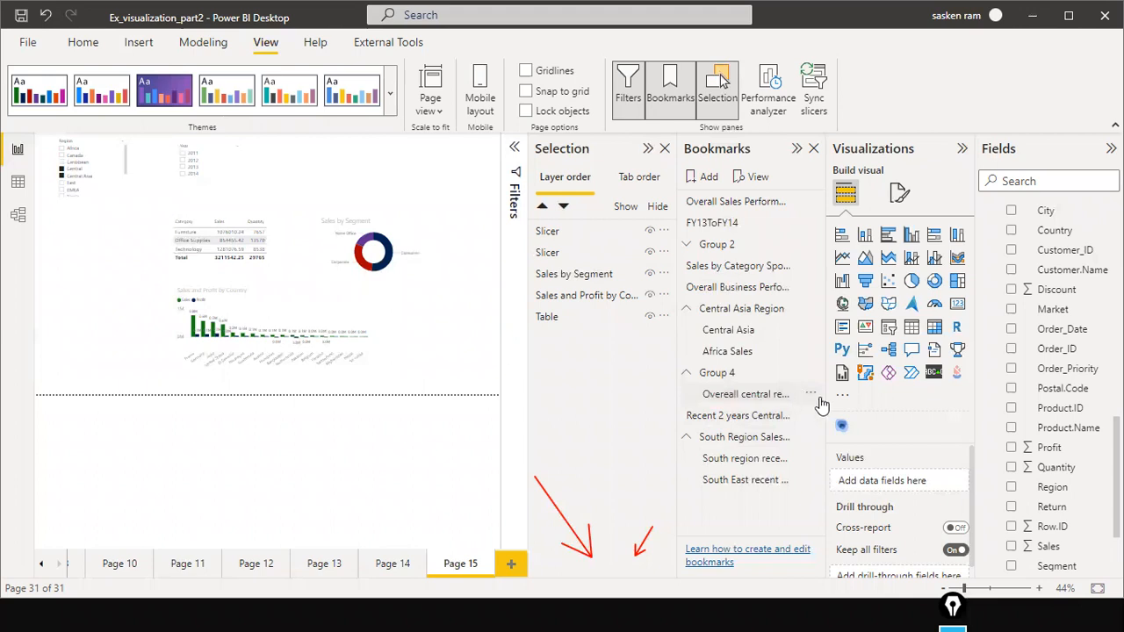
Move the "Recent 2 years Central reg Sales Performace" bookmark into Group 4
click(745, 404)
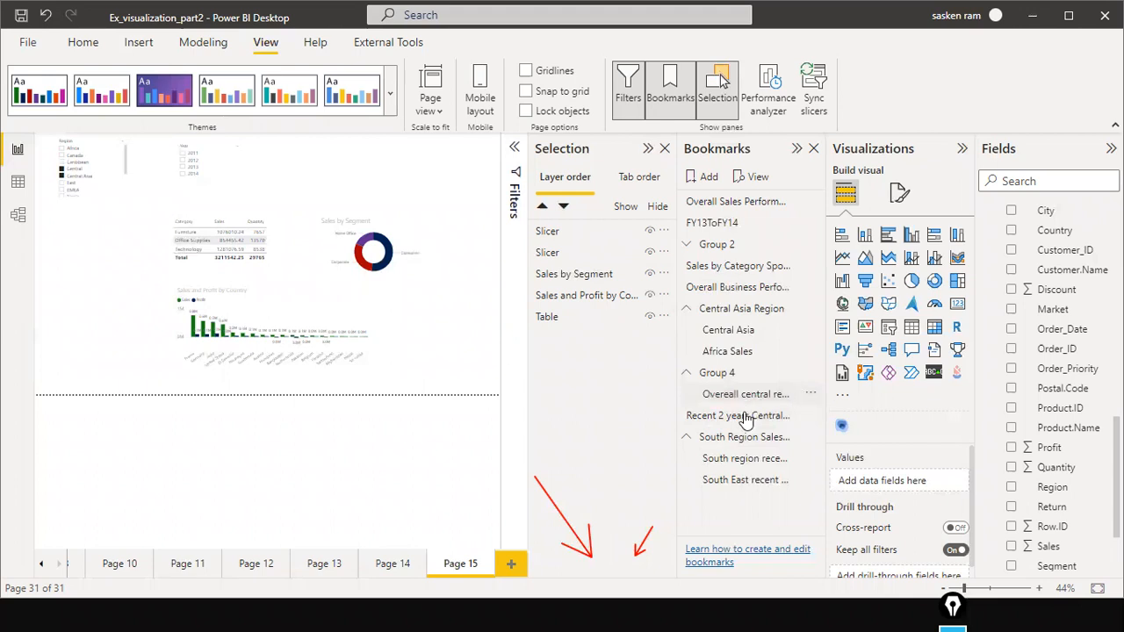
click(810, 416)
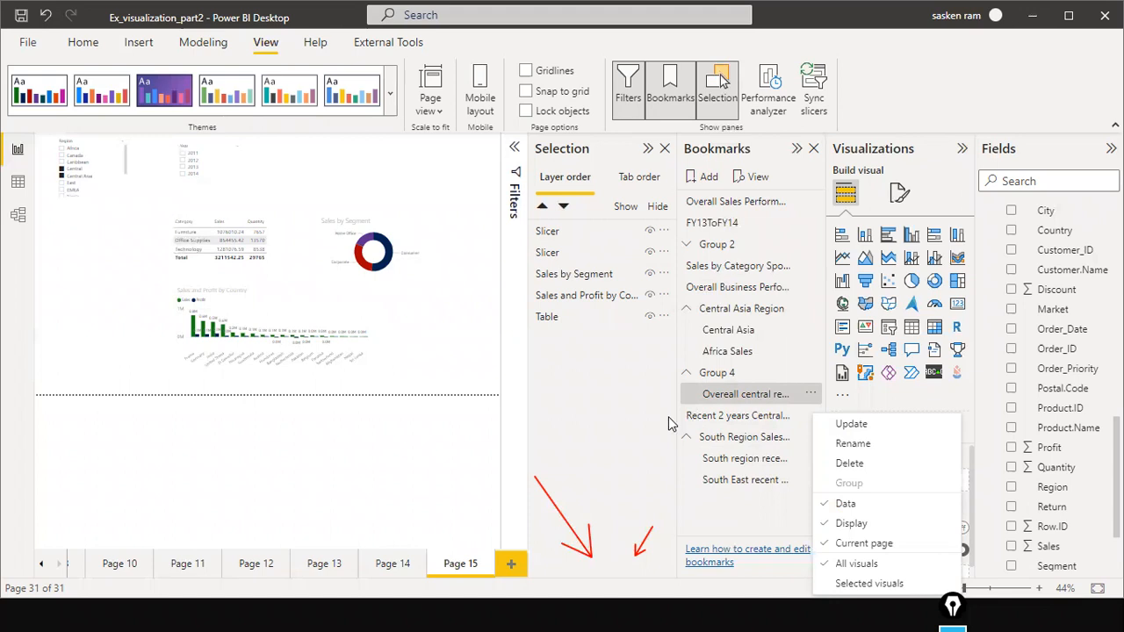
drag(736, 389, 730, 376)
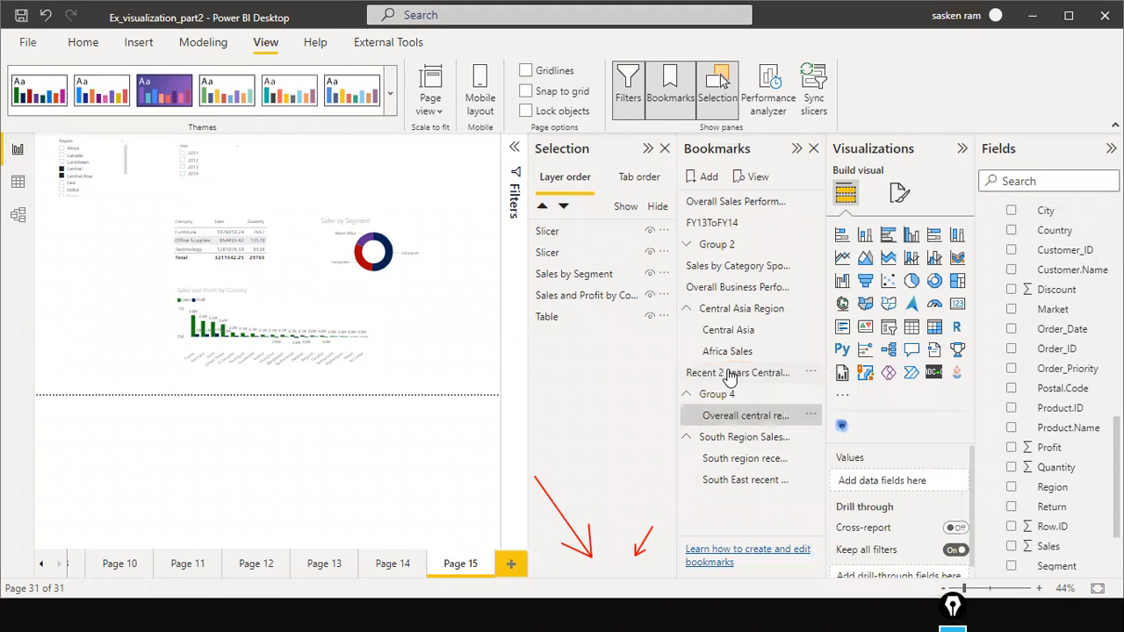
drag(741, 422, 778, 416)
Move the Central Asia bookmark out of the Central Asia Region group into Group 4 and collapse the Central Asia Region group
double_click(736, 374)
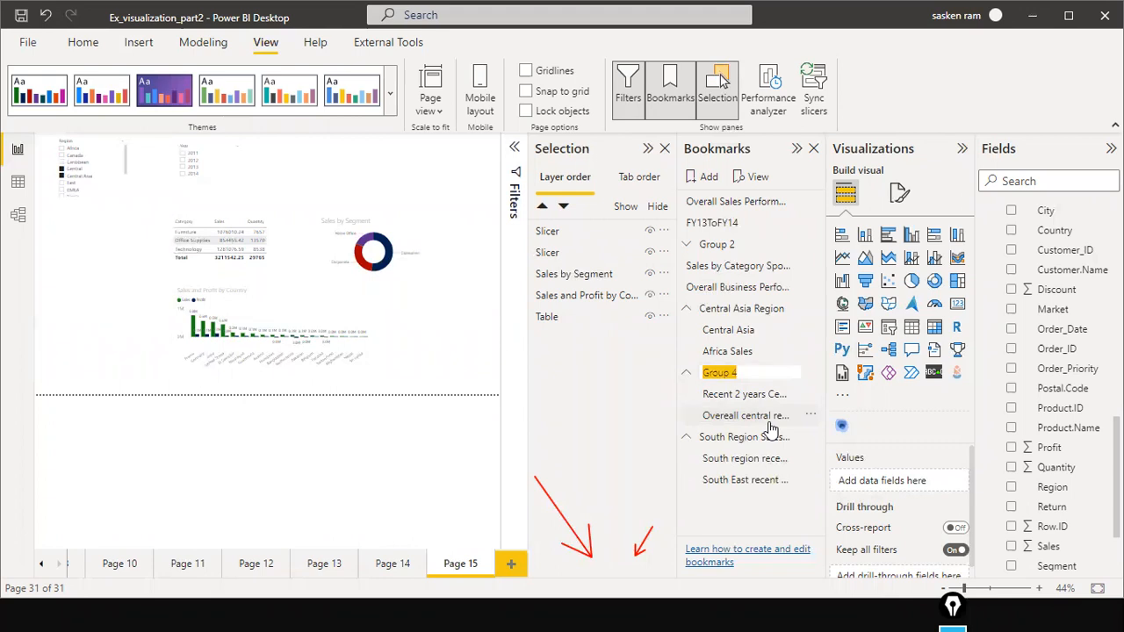
drag(770, 427, 739, 397)
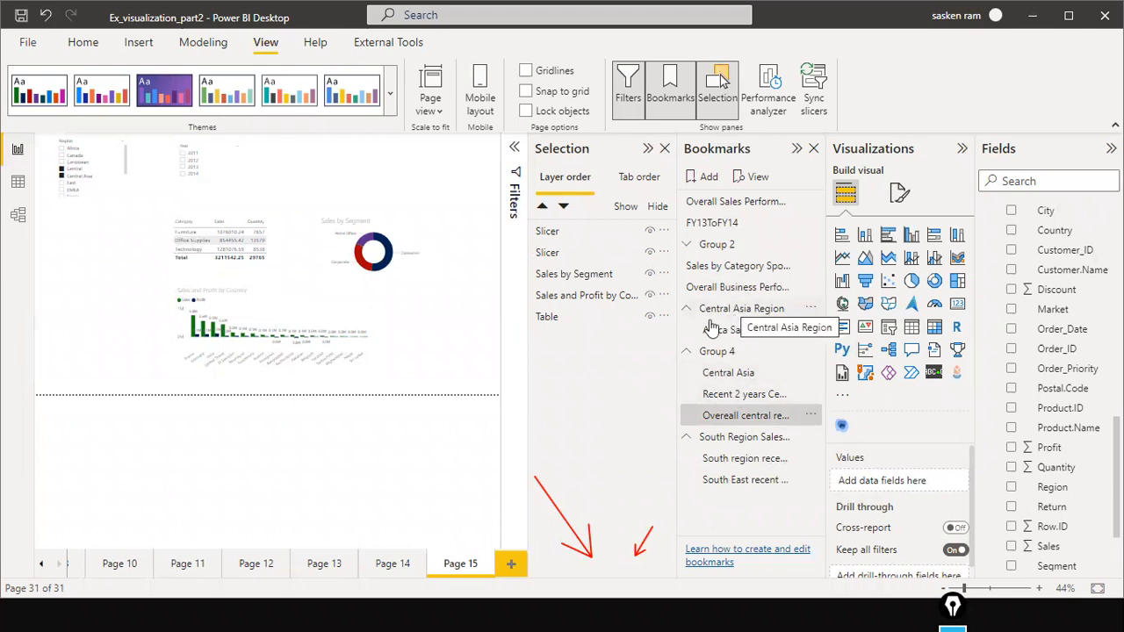
click(688, 311)
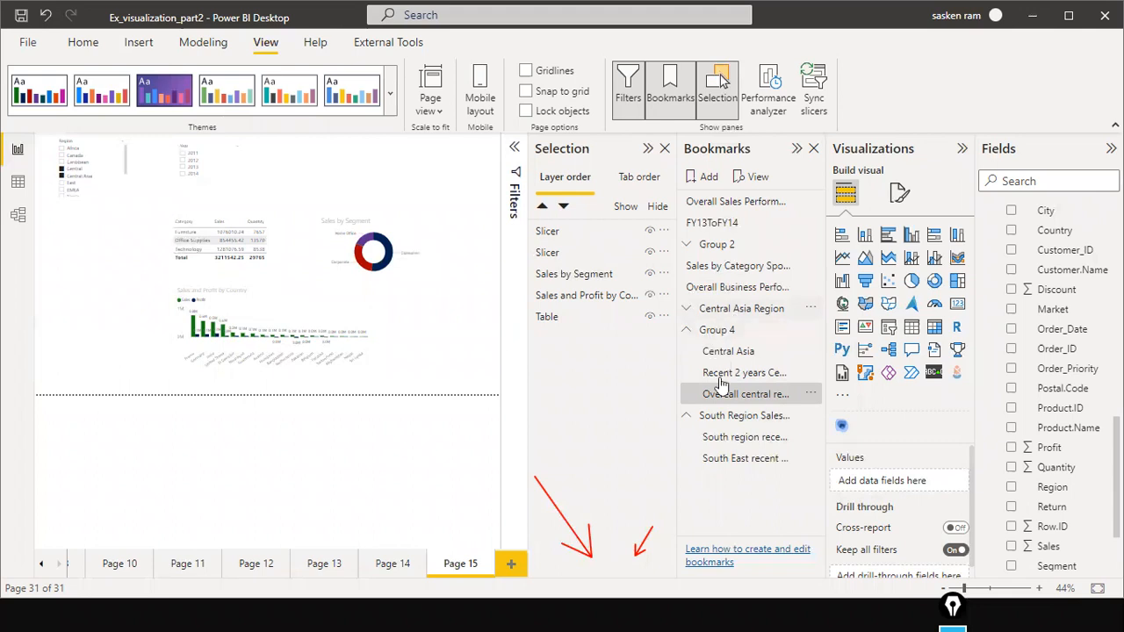
Rename Group 4 in the bookmark list as "Central Region"
double_click(722, 331)
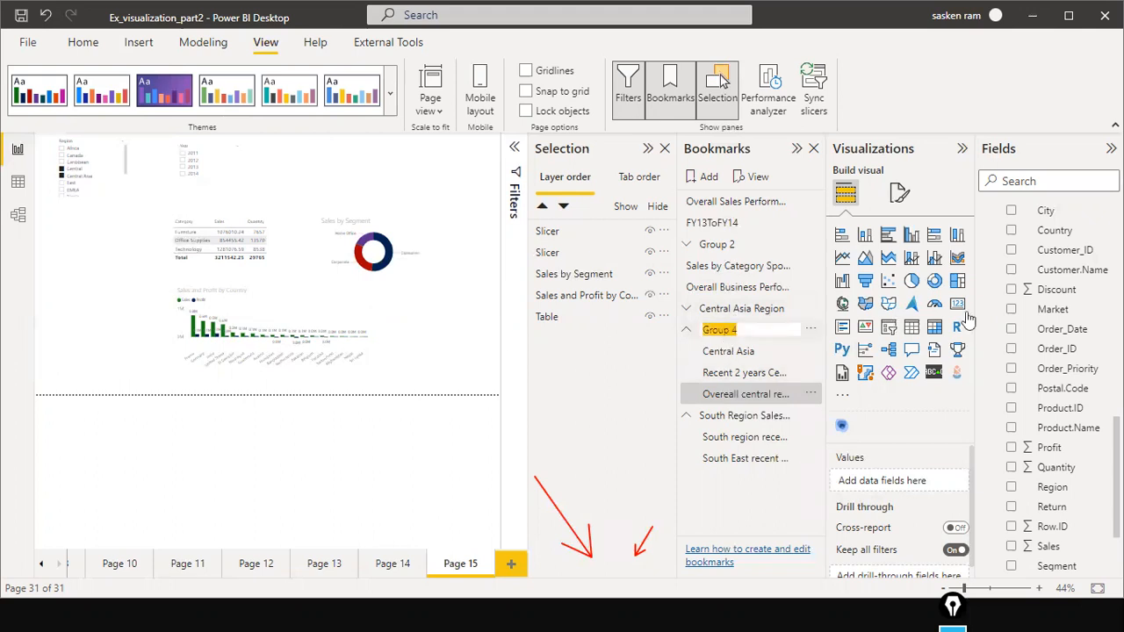
text(Central Reg)
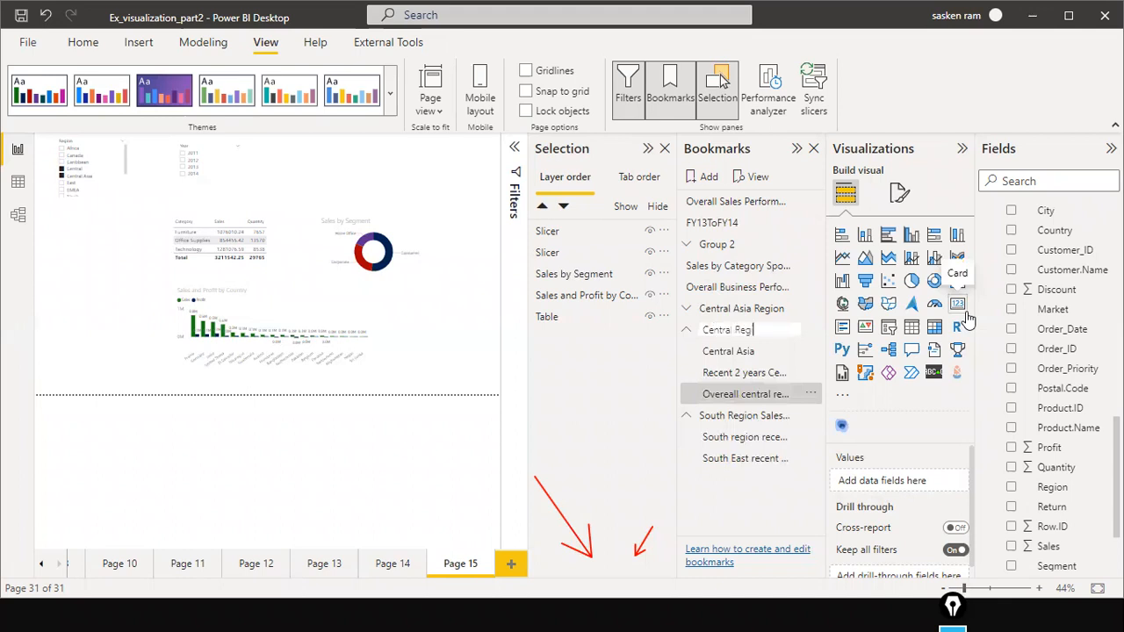
key(Return)
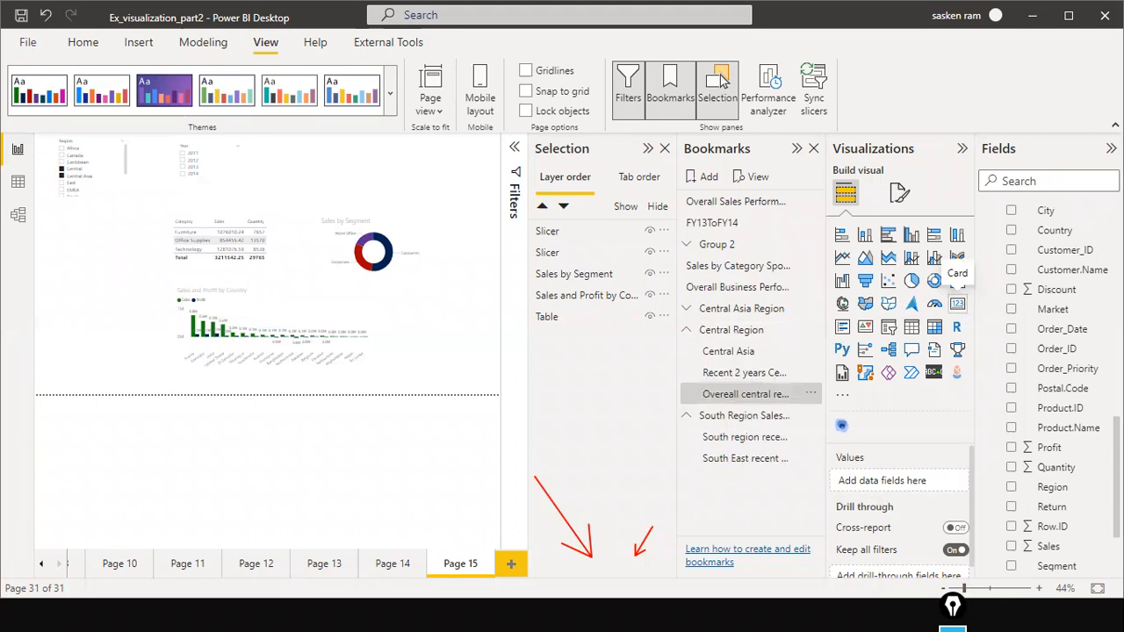
Ungroup the Central Asia Region bookmark group
click(798, 311)
click(815, 309)
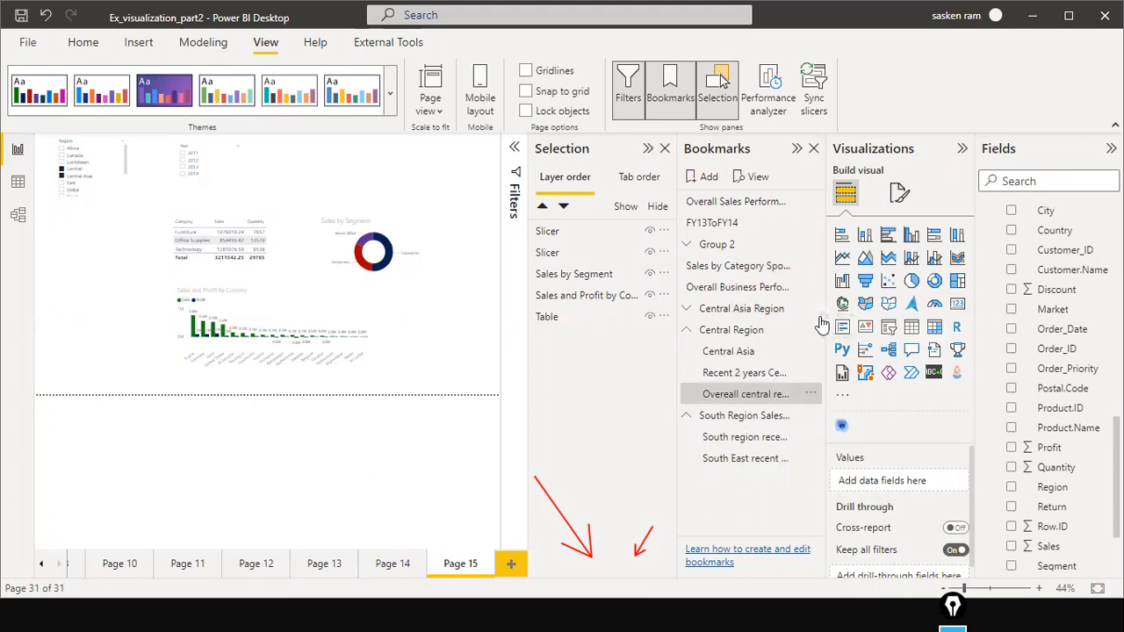
click(813, 307)
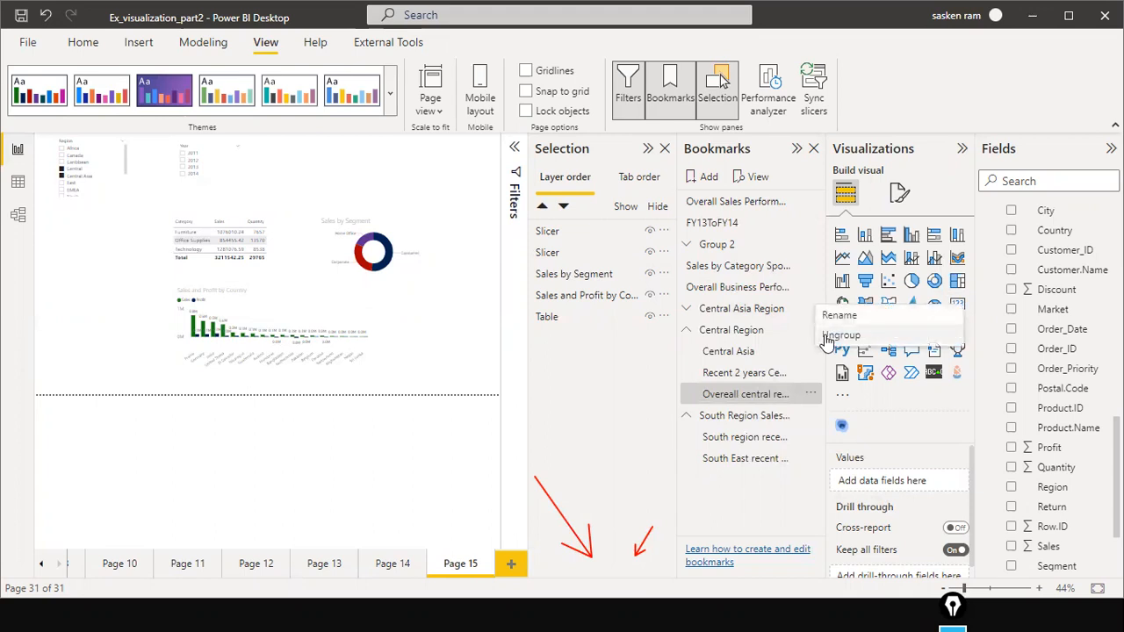
click(827, 339)
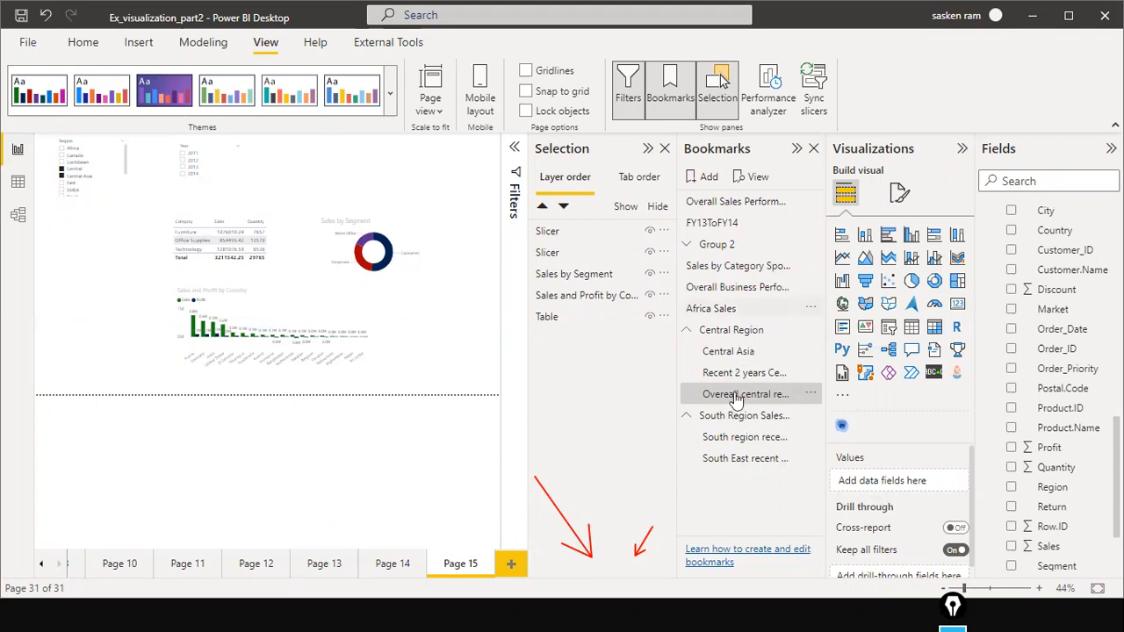
Collapse the Central Region and South Region Sales bookmark groups
click(687, 332)
click(687, 331)
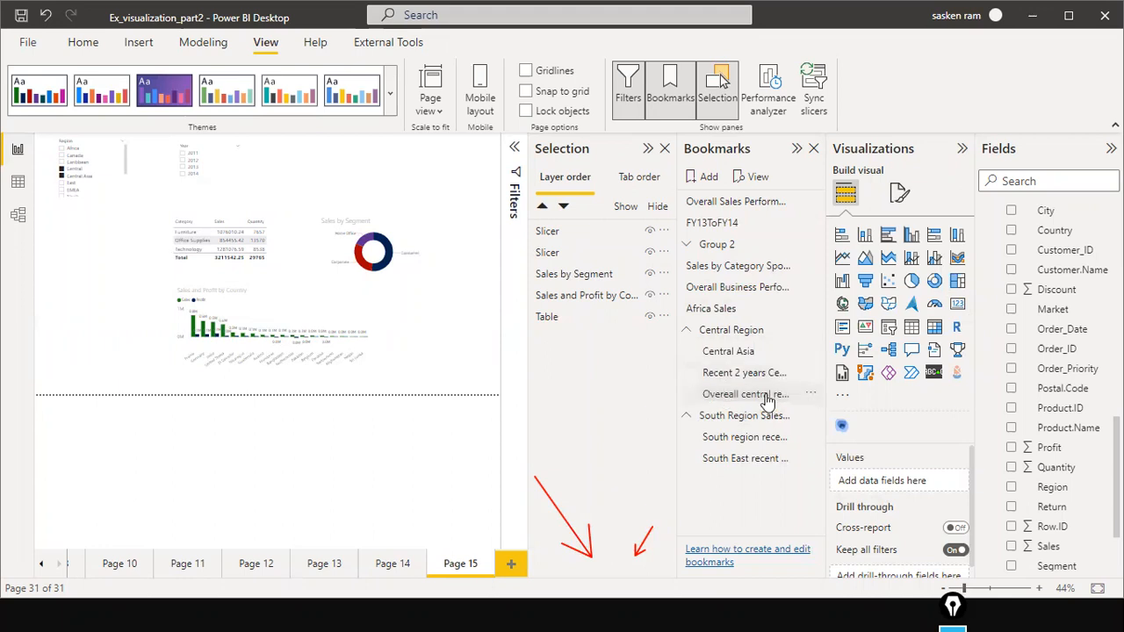
click(690, 332)
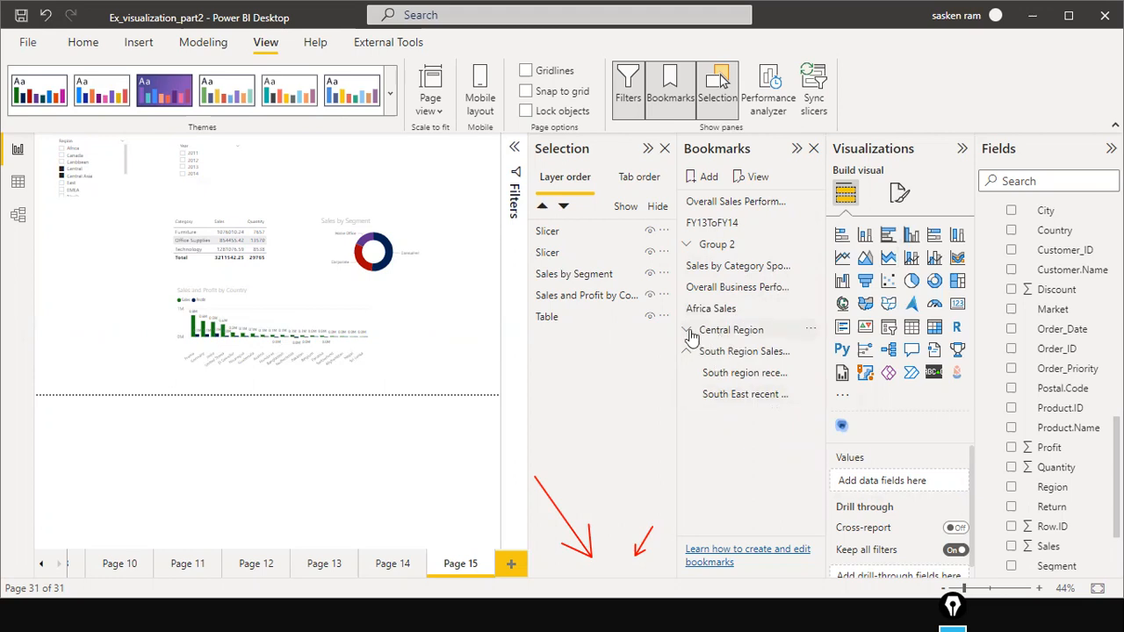
click(770, 336)
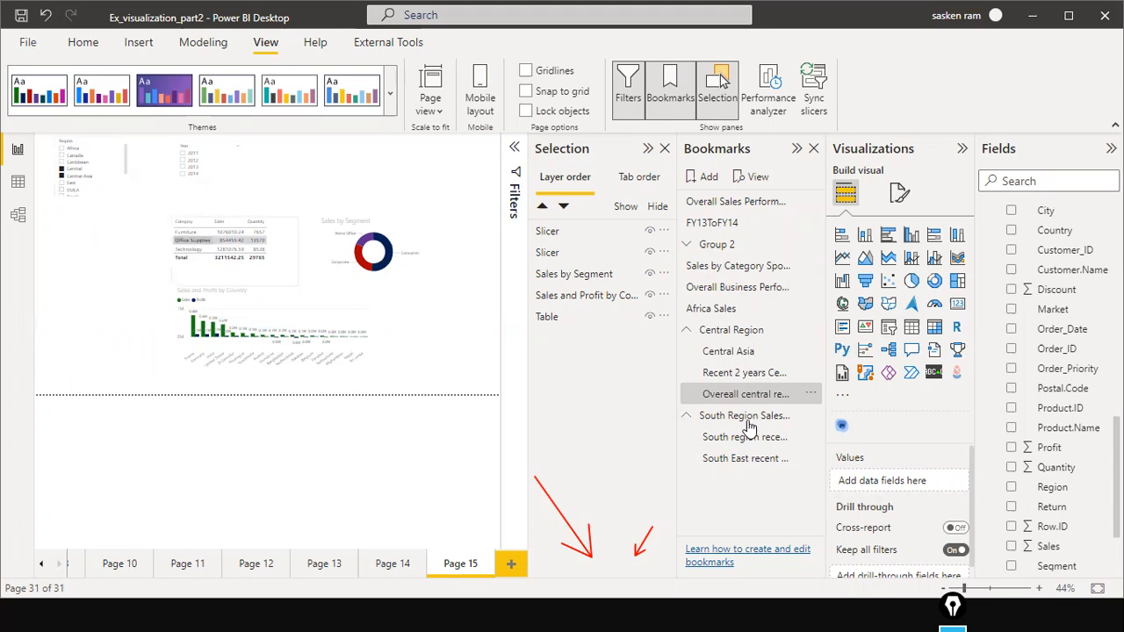
click(687, 416)
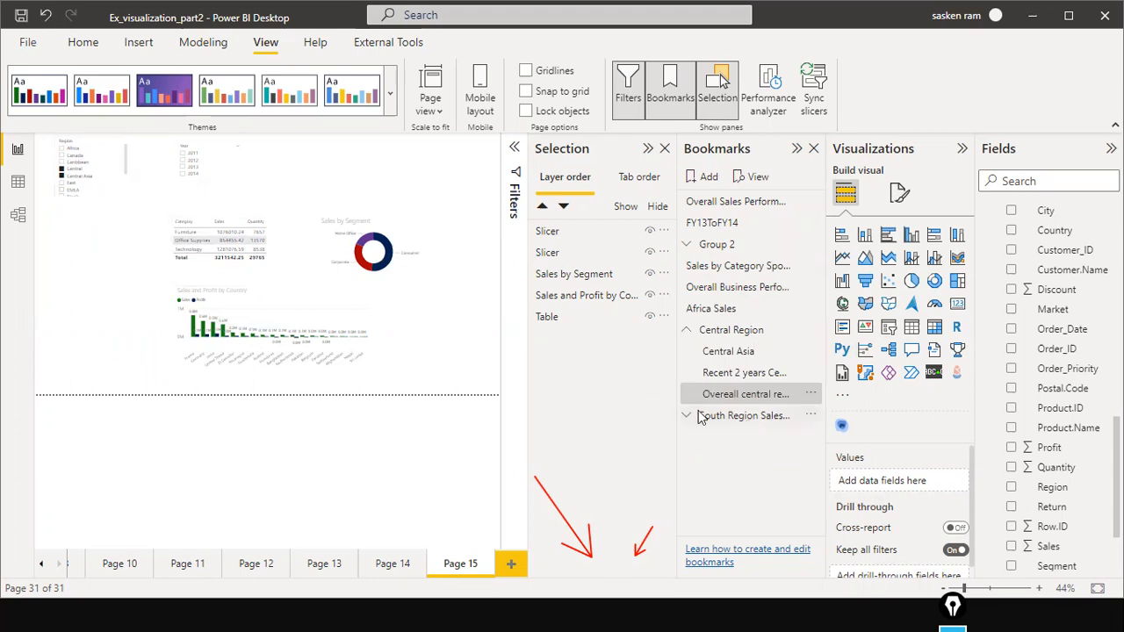
click(689, 332)
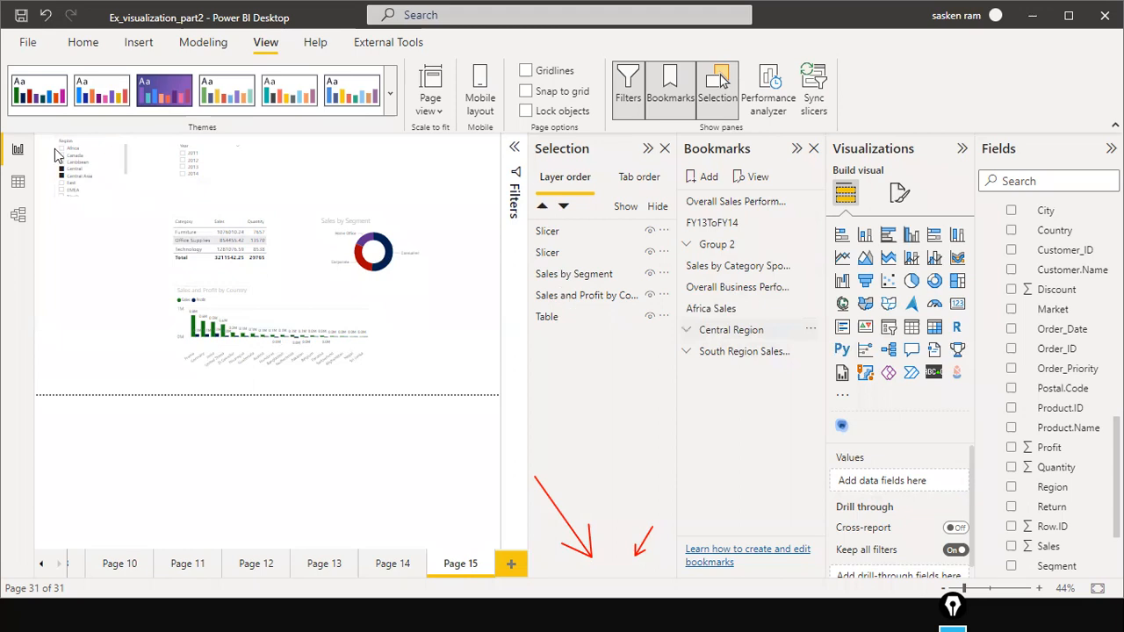
Hide the Region slicer on the report page
mouse_move(125, 184)
click(126, 183)
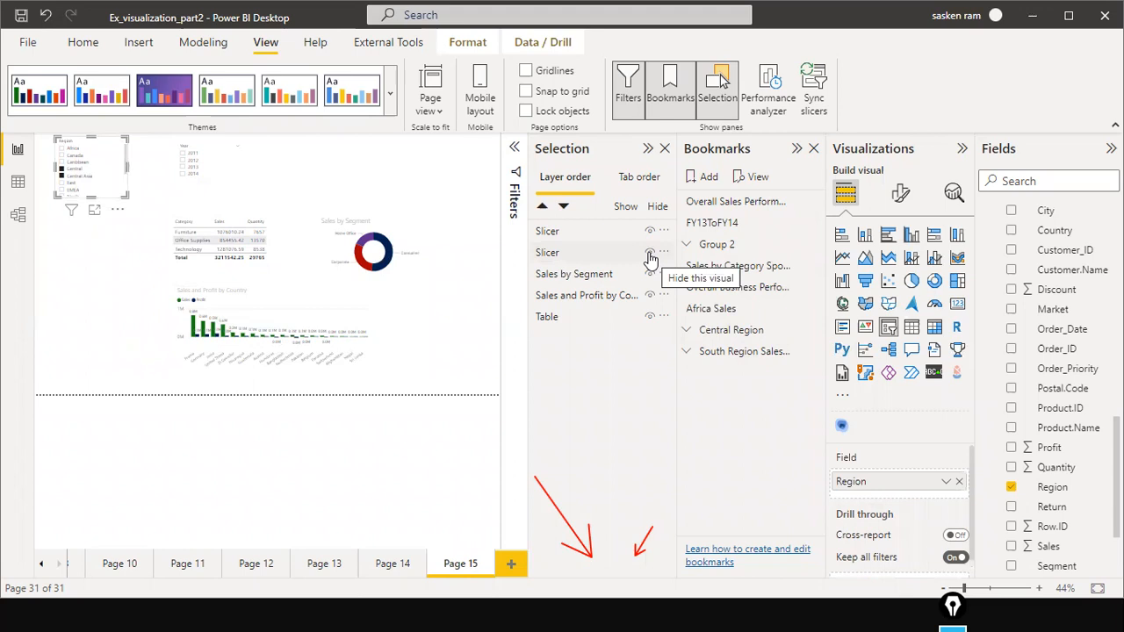
click(650, 255)
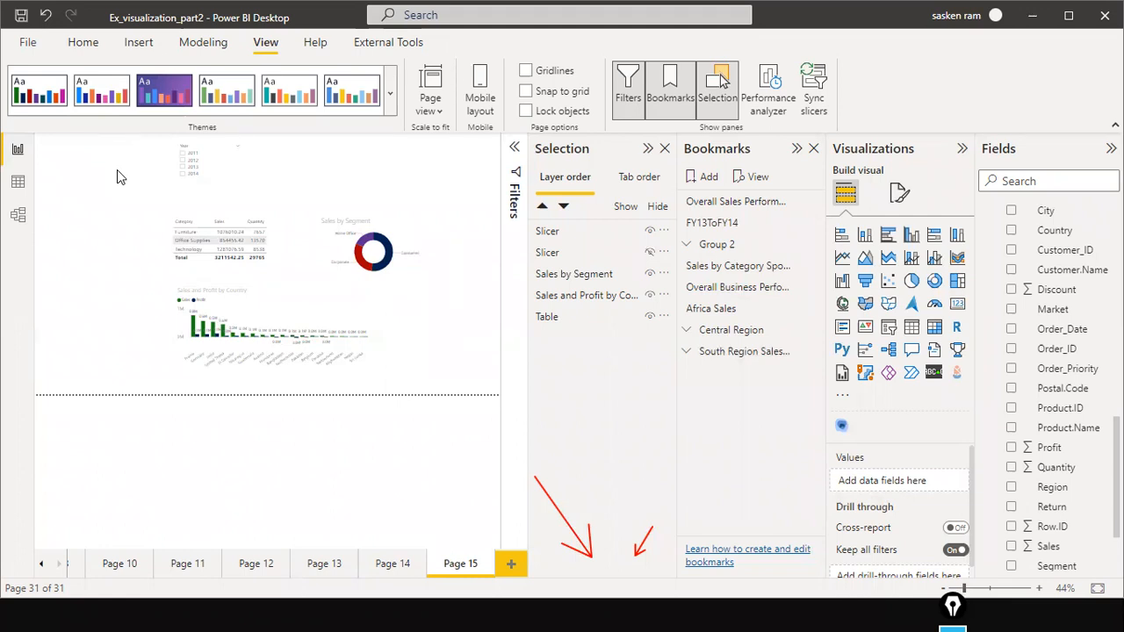
Try hiding the Year slicer in place of the Region slicer, and reverse the swap
click(649, 253)
click(651, 232)
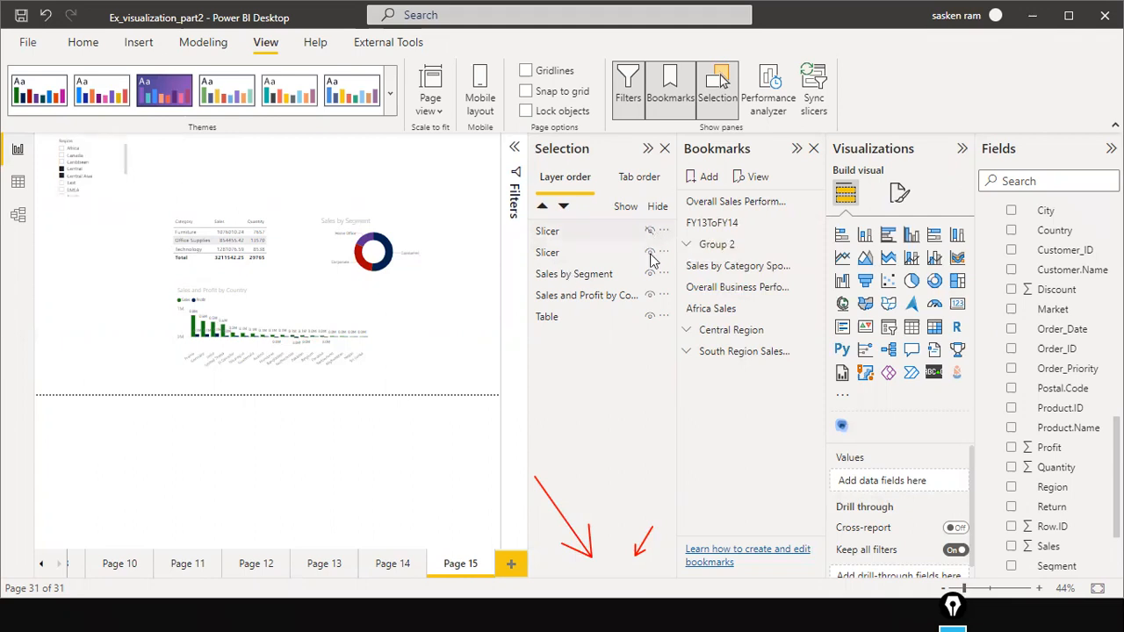
right_click(647, 256)
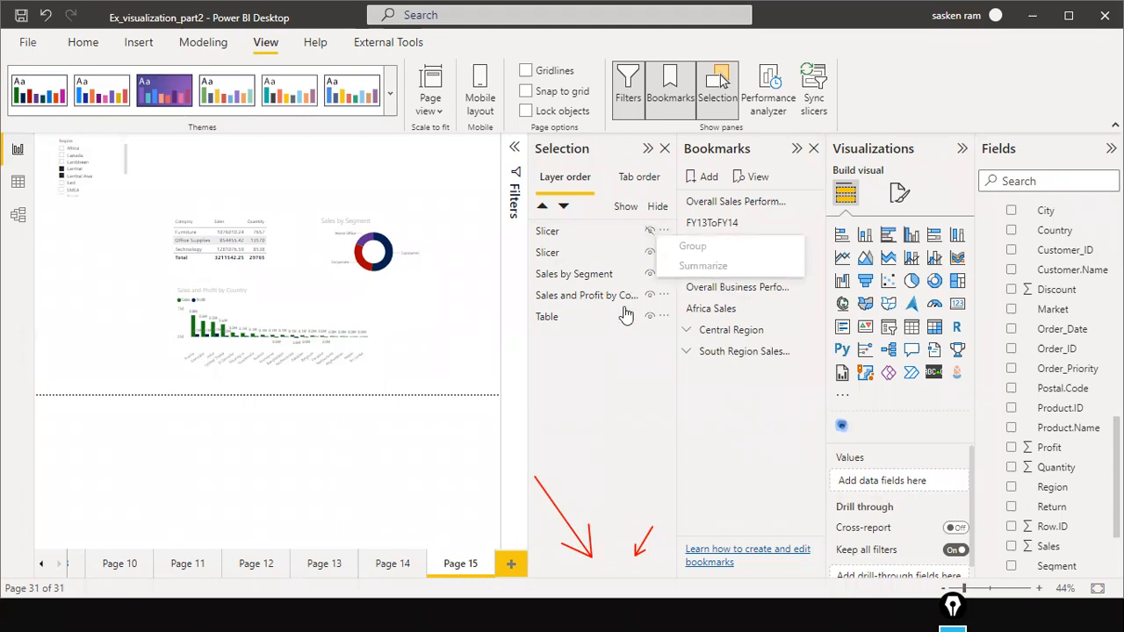
click(650, 253)
click(649, 232)
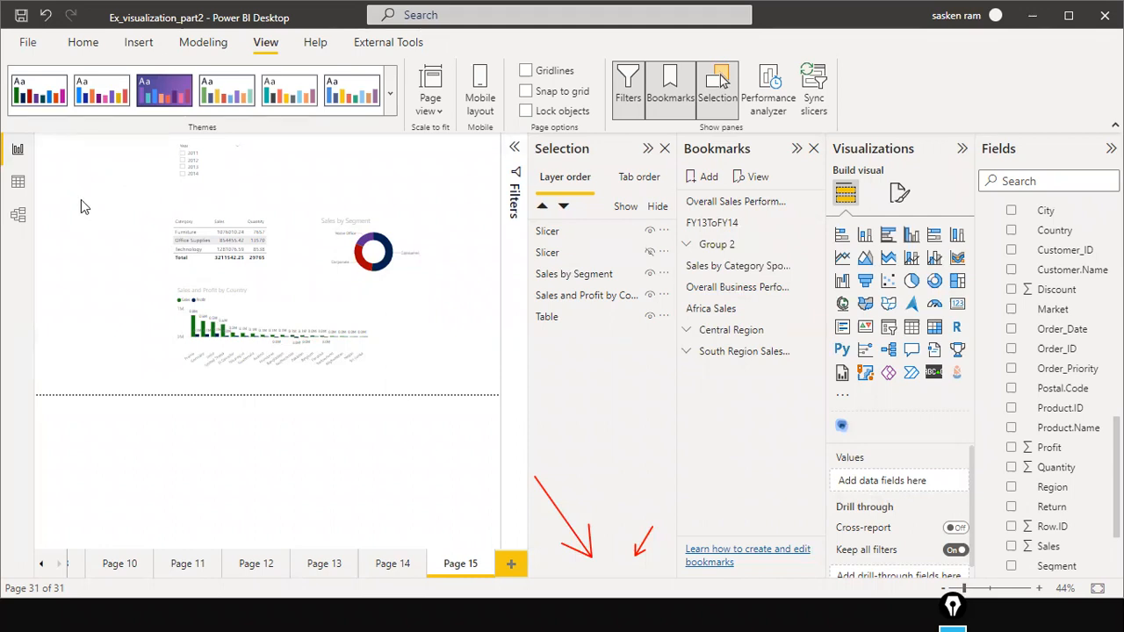
Filter the page to the years 2013 and 2014 with the Year slicer
mouse_move(187, 174)
click(185, 175)
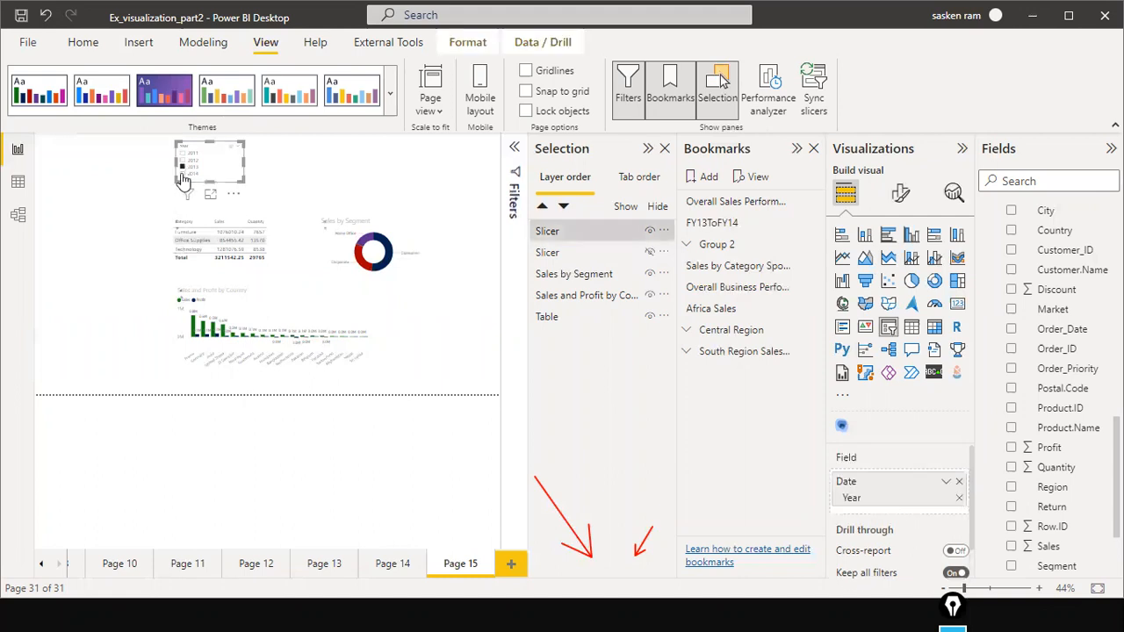
ctrl+click(181, 175)
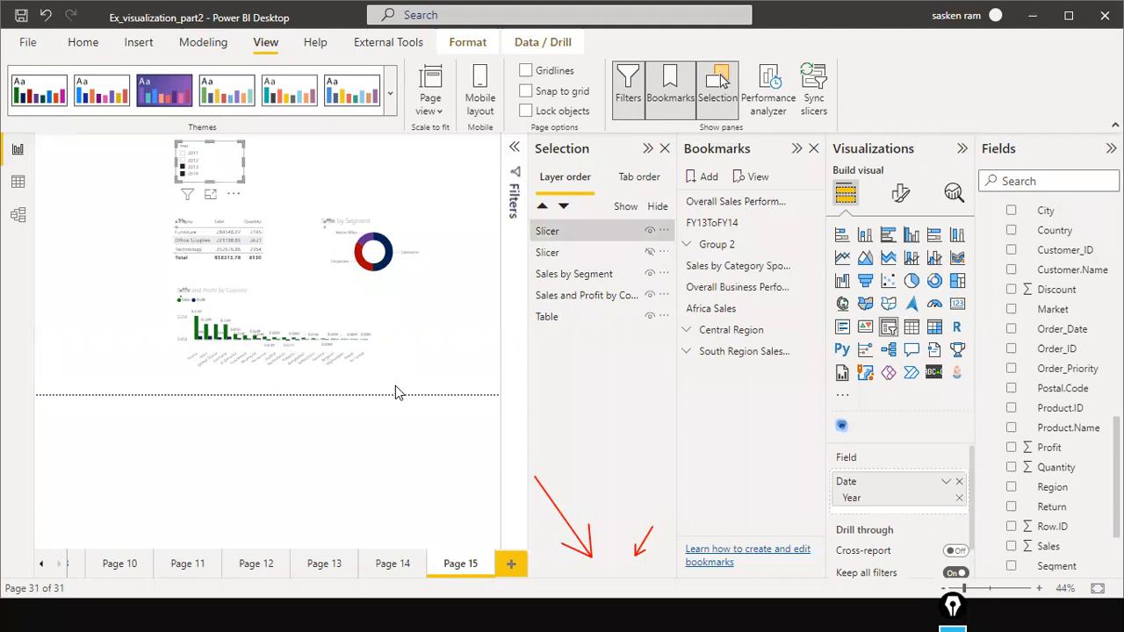
Add a bookmark of the current view and name it "Reccent 2 years overall Perf"
click(711, 178)
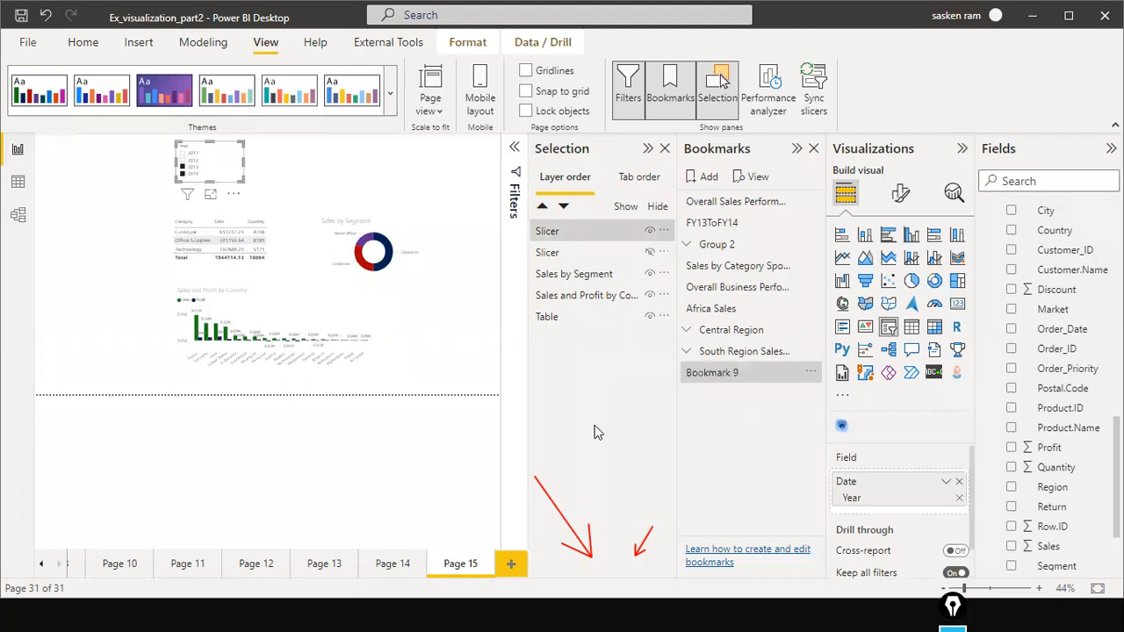
double_click(740, 373)
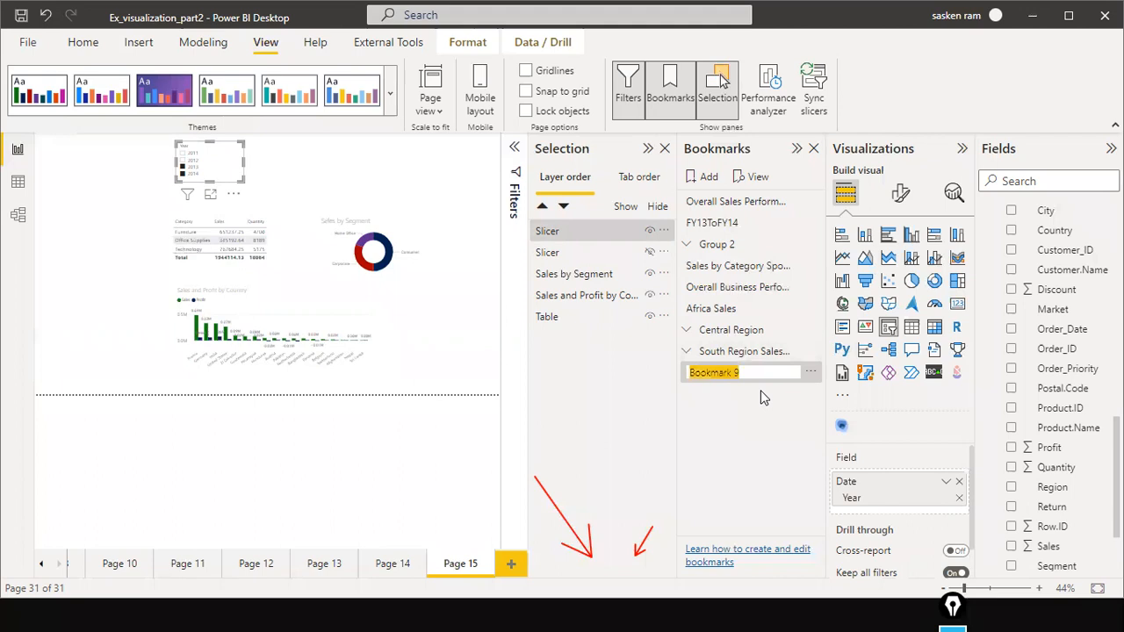
text(Recent 2 years overall F)
text(erf)
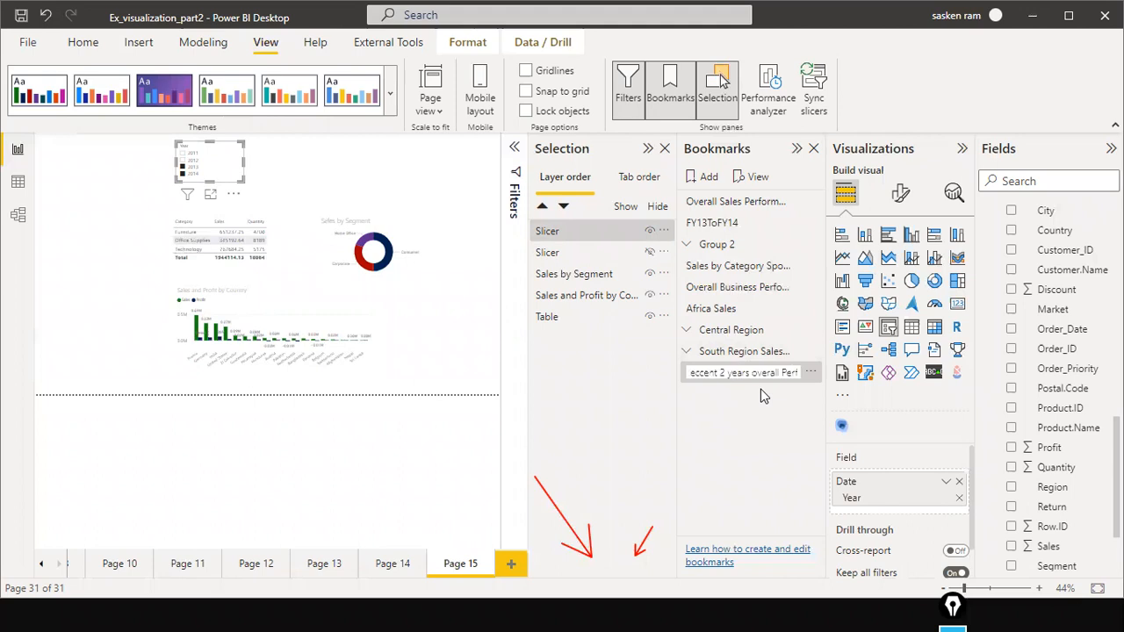
key(Return)
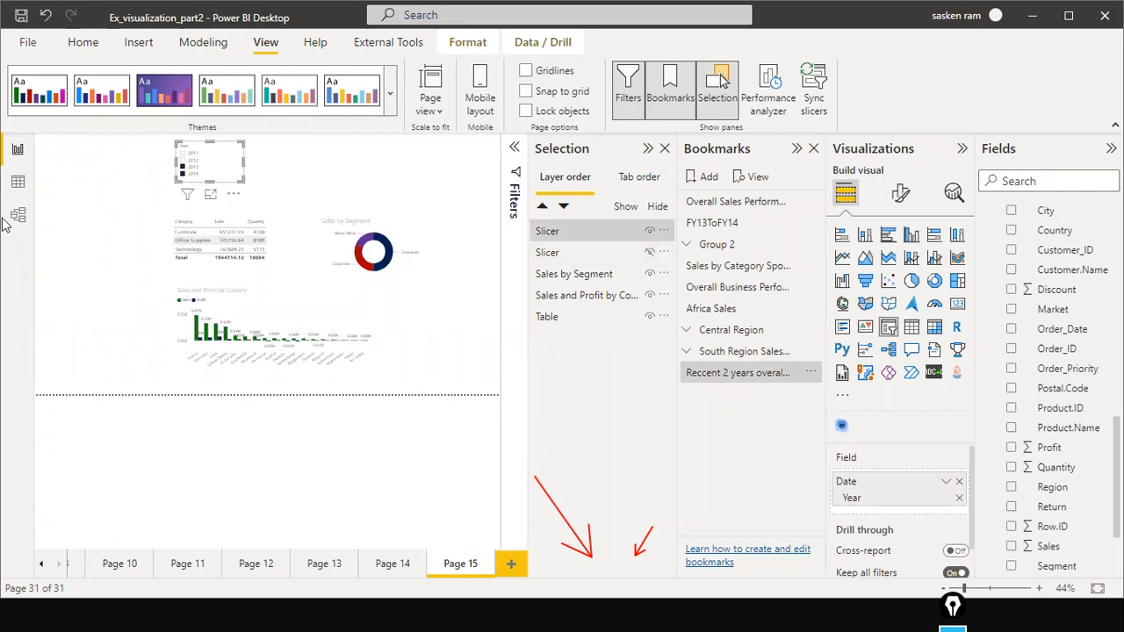
click(94, 201)
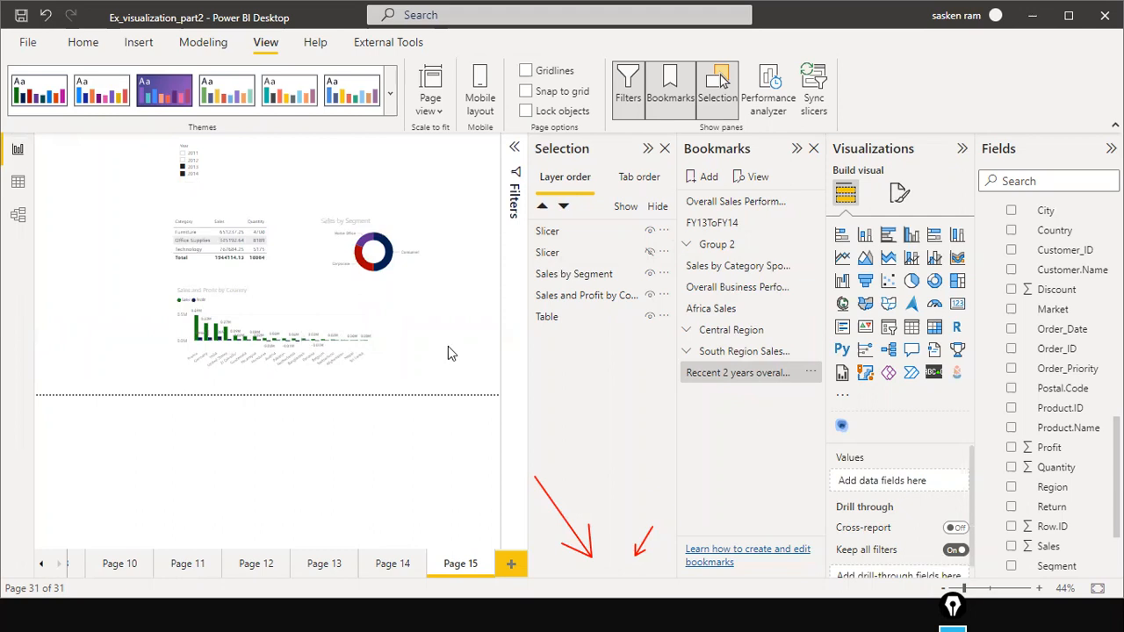
Enlarge the Sales by Segment donut chart by extending its right and upper edges
click(433, 256)
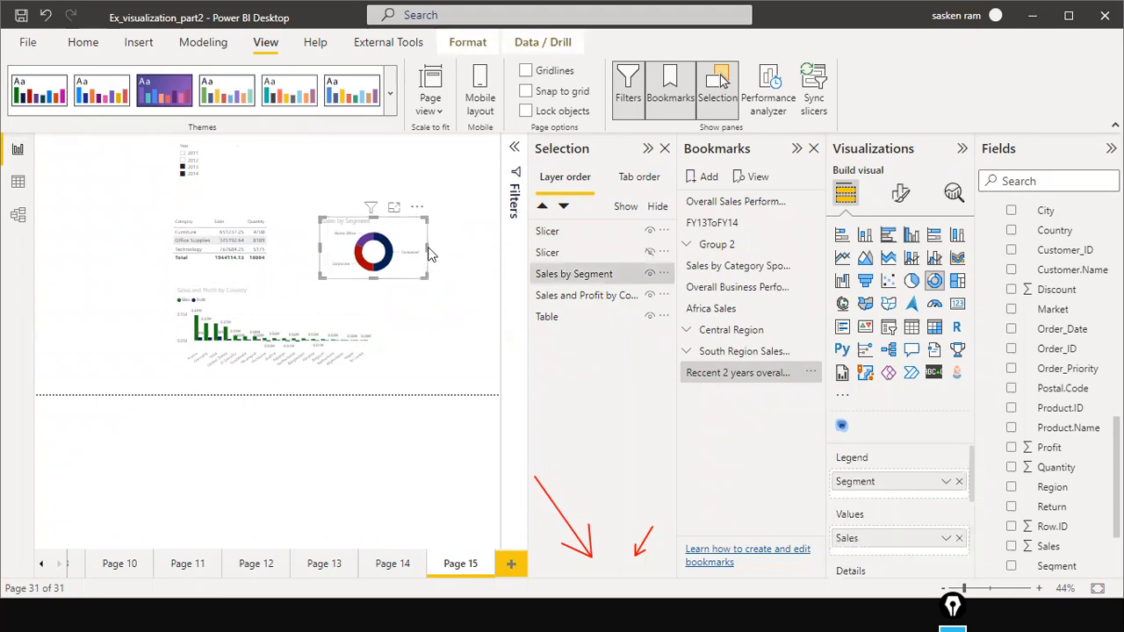
click(430, 259)
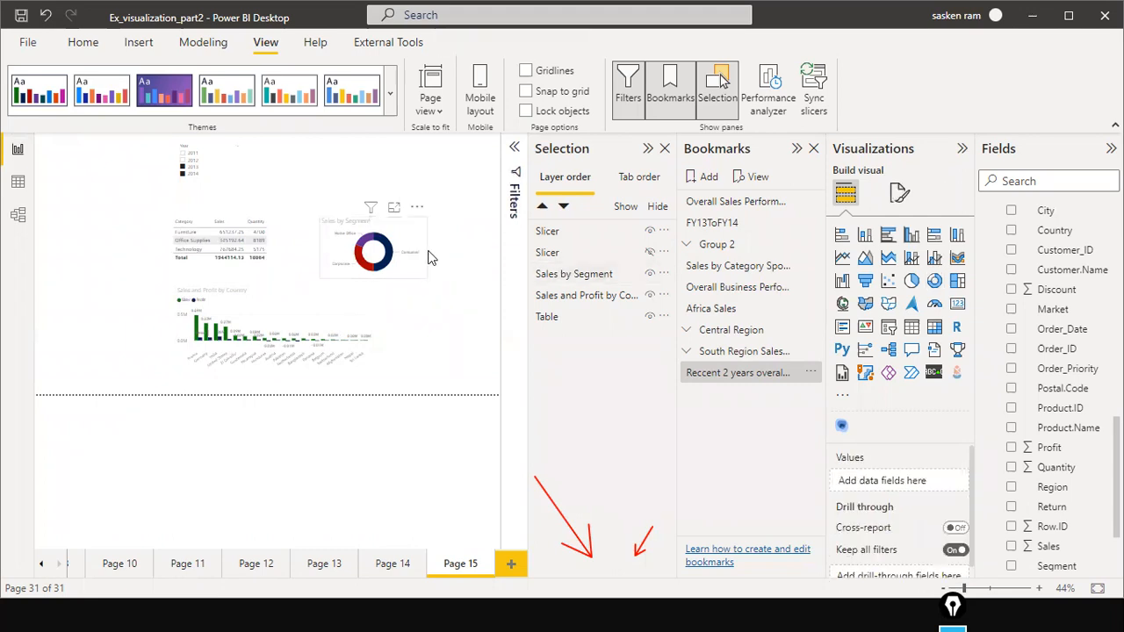
click(425, 250)
drag(428, 248, 461, 268)
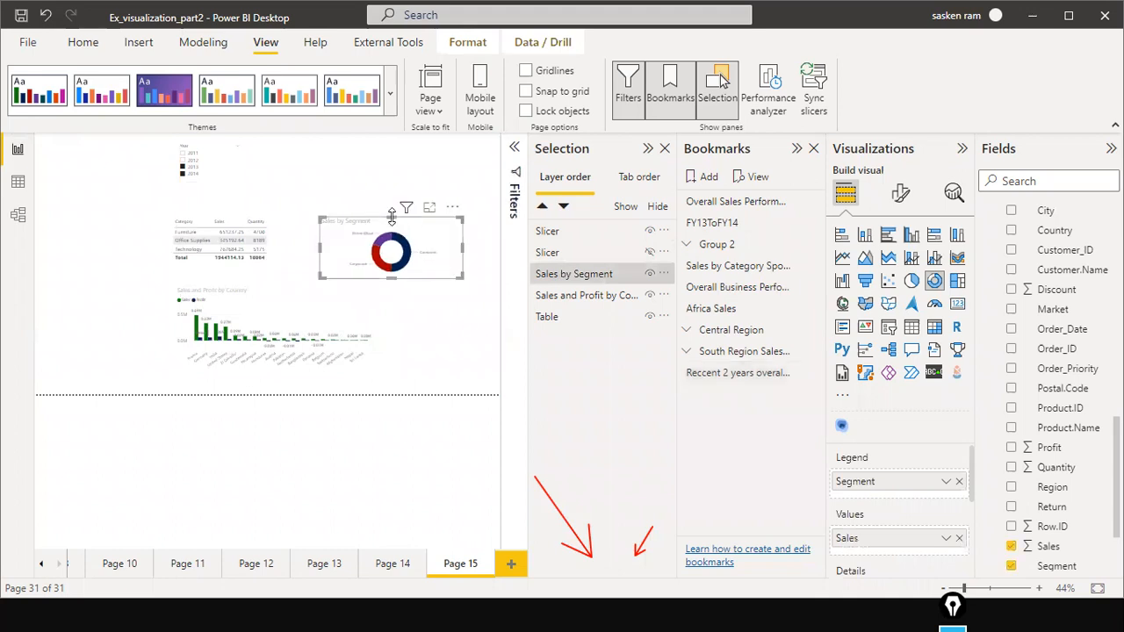
mouse_move(405, 207)
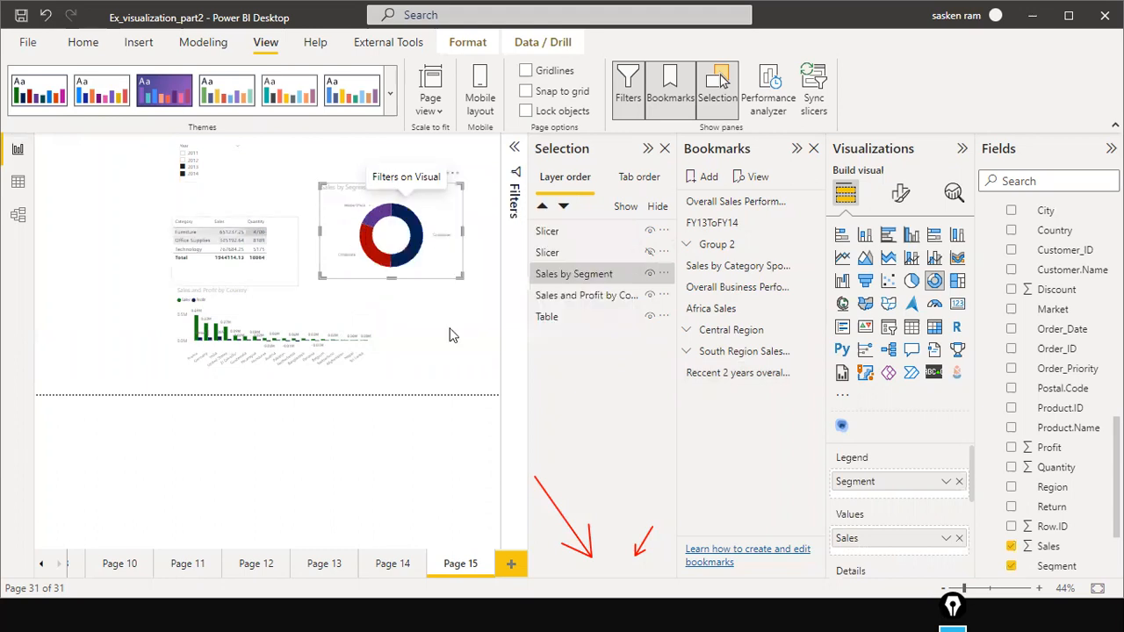
click(451, 336)
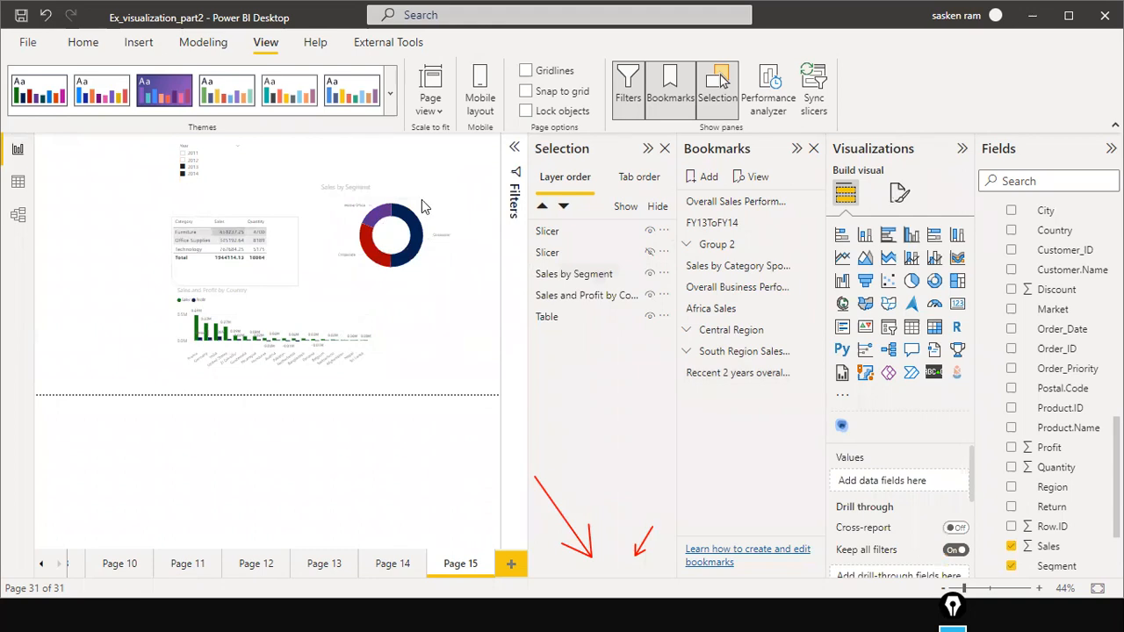
Turn on Spotlight for the Sales by Segment donut chart
click(418, 180)
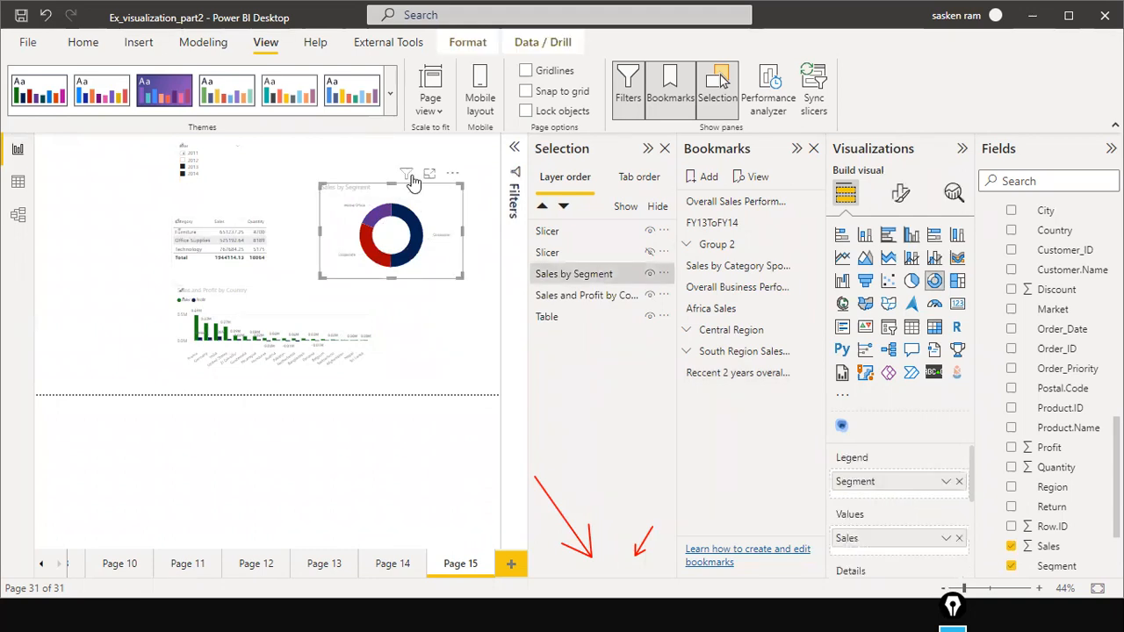
mouse_move(412, 180)
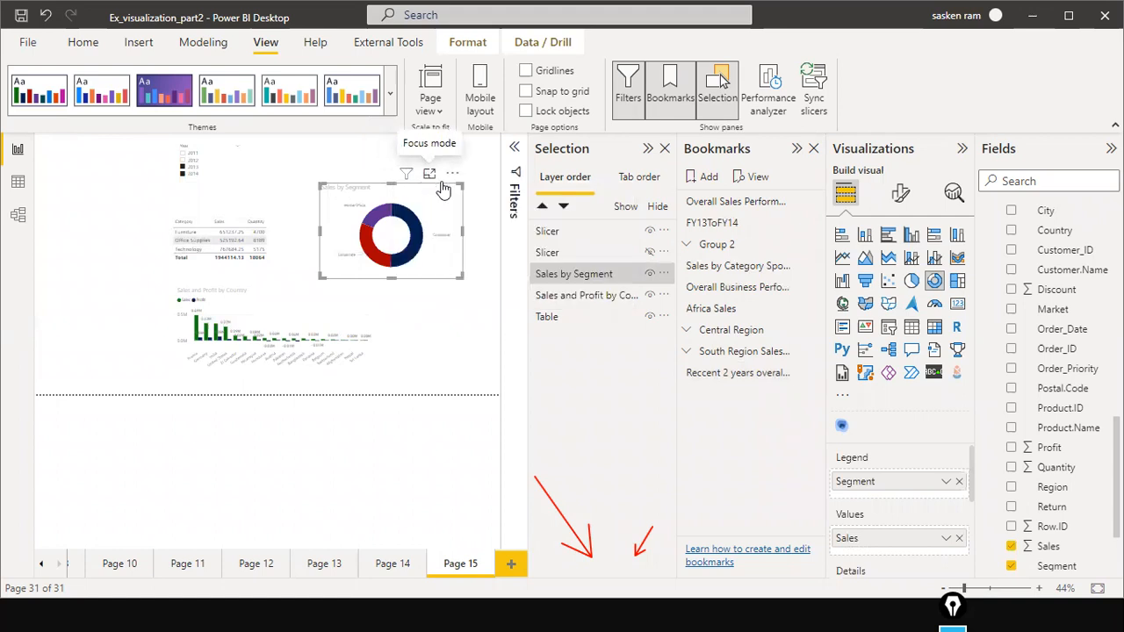
click(429, 173)
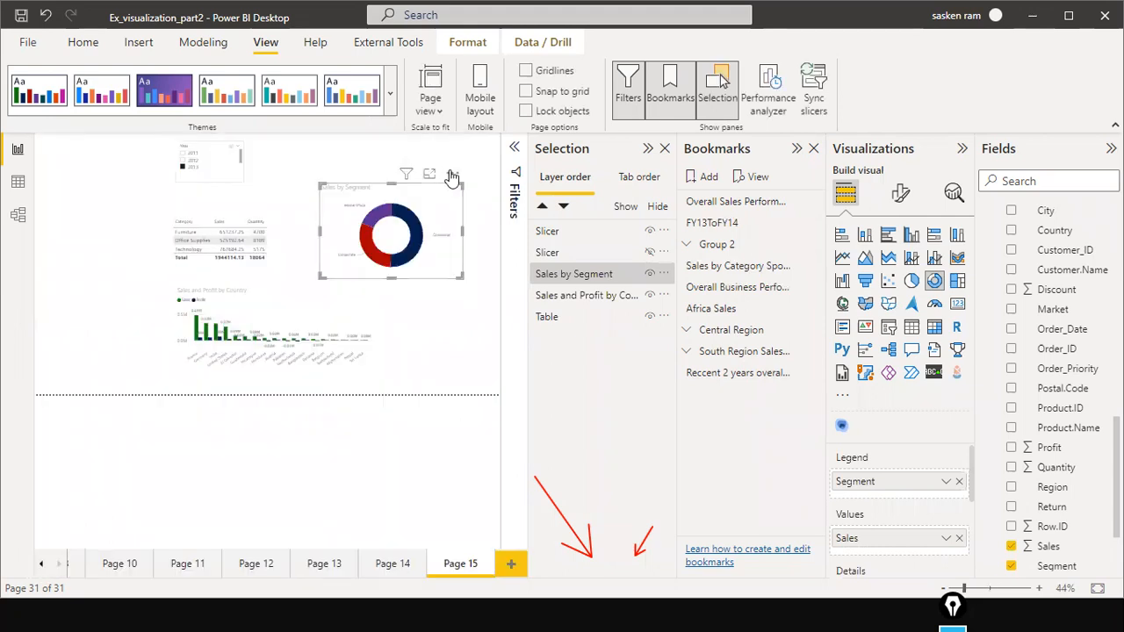
click(452, 177)
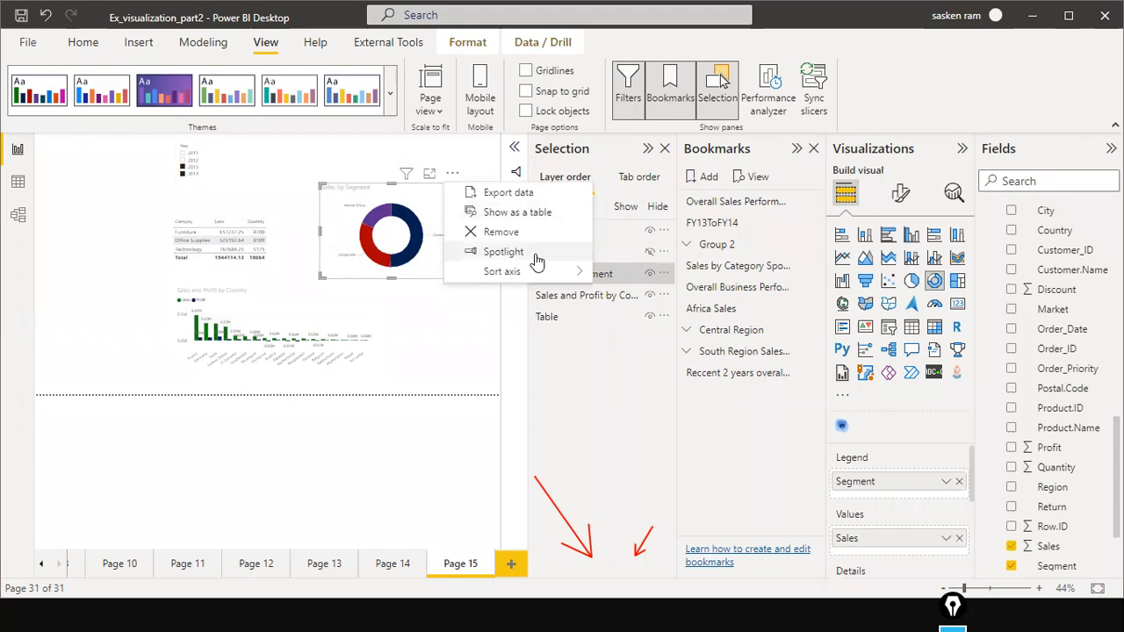
click(536, 253)
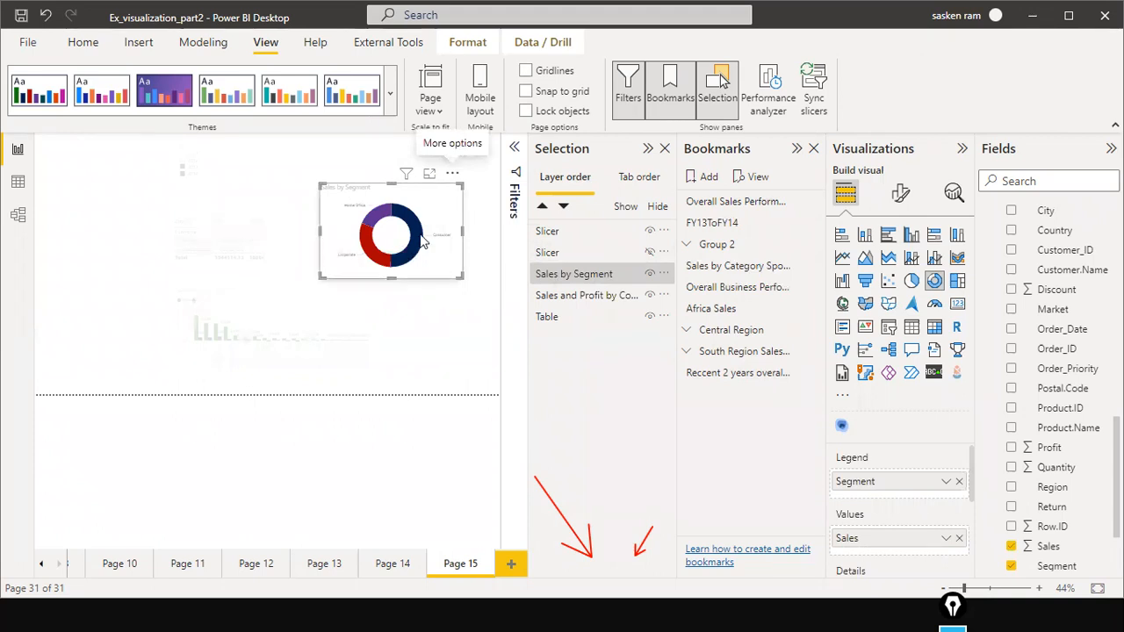
Add a bookmark of the spotlighted Sales by Segment donut chart view and name it "Spotlight"
mouse_move(428, 237)
click(705, 180)
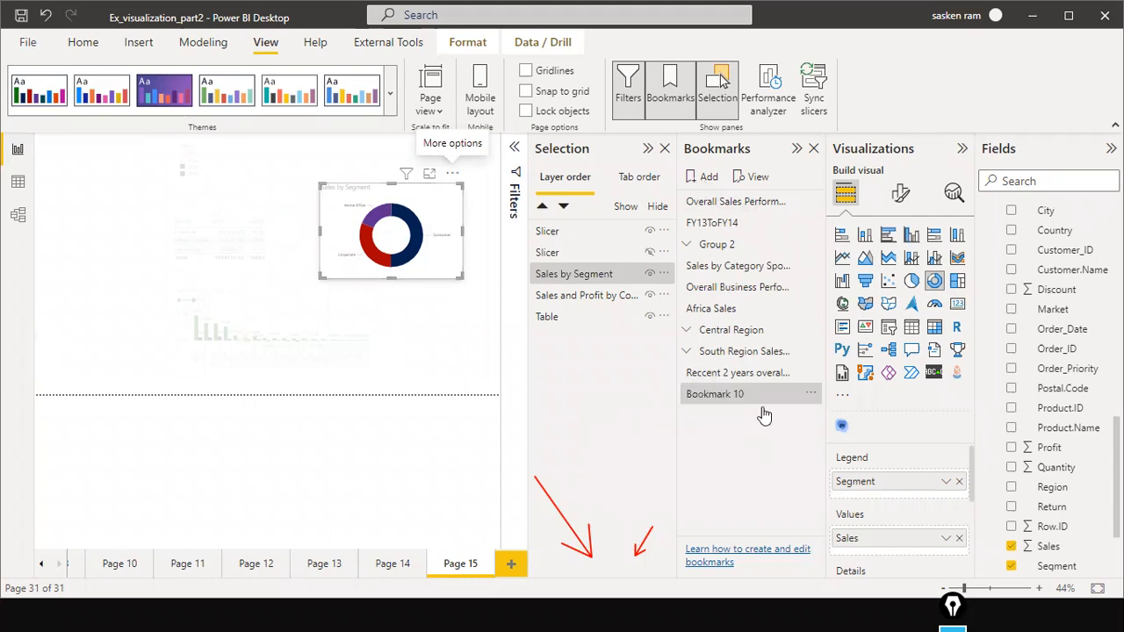
double_click(715, 395)
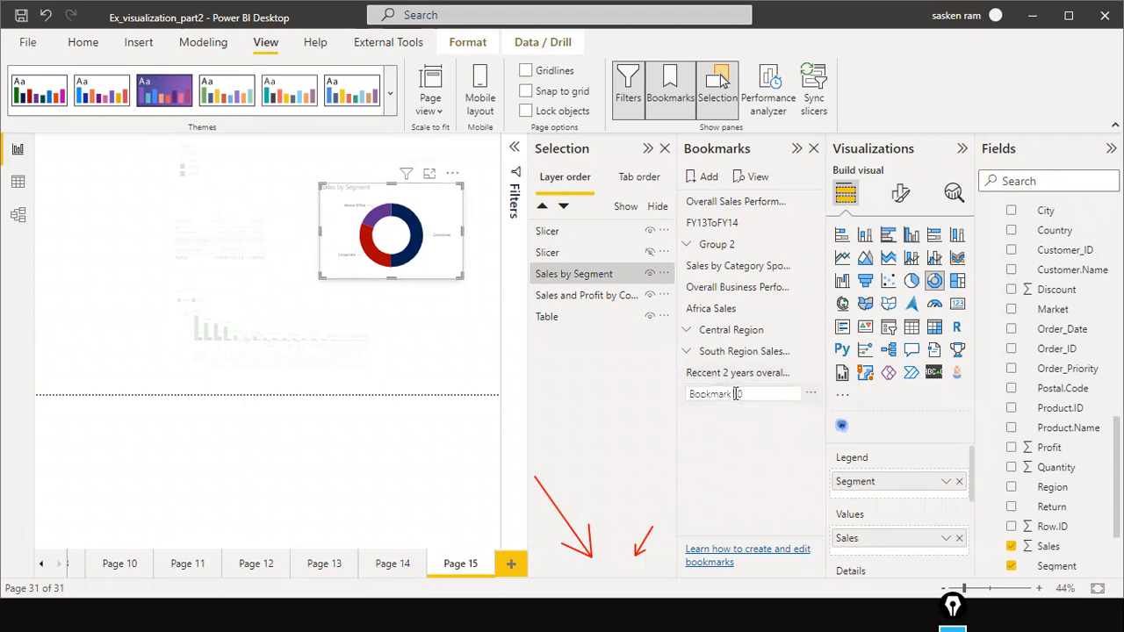
text(Spotligh)
text(t)
key(Return)
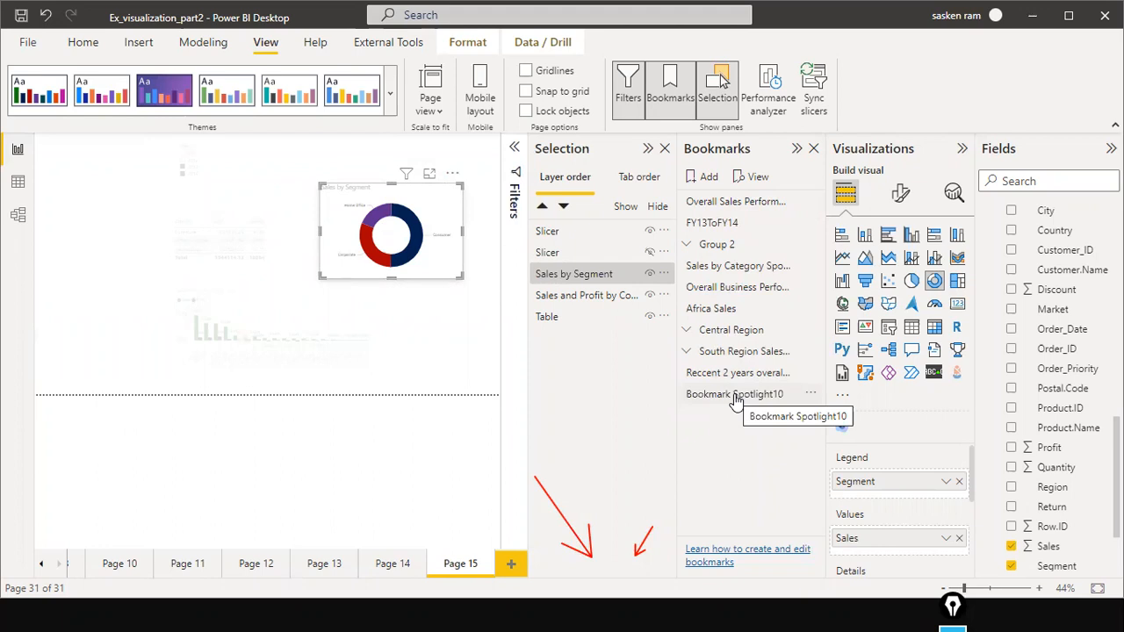
double_click(736, 394)
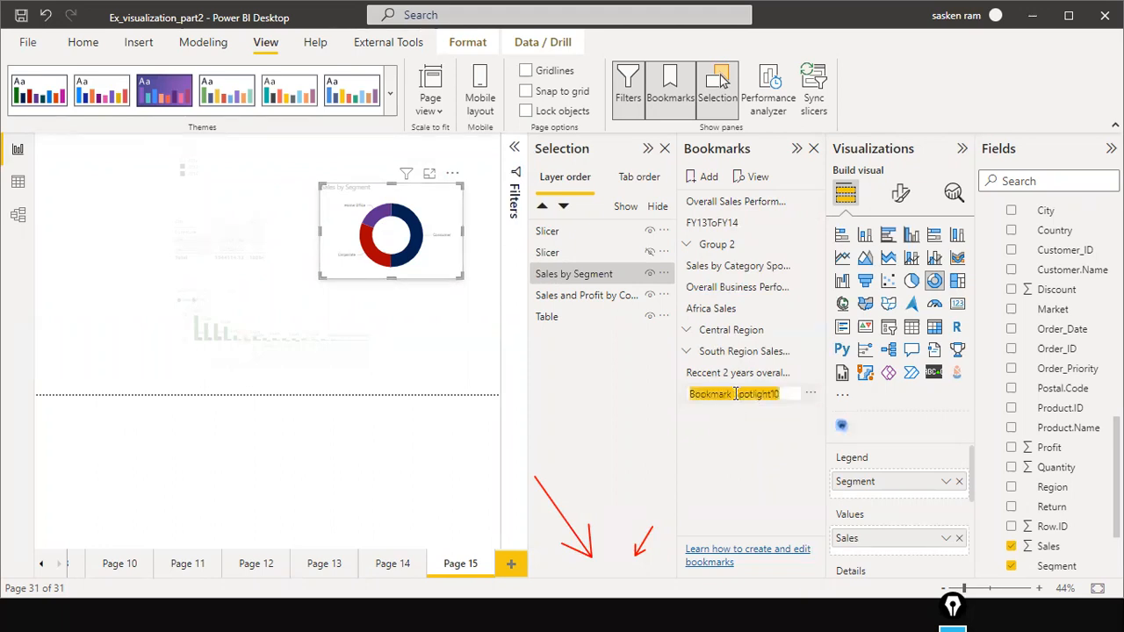
text(Spotlight)
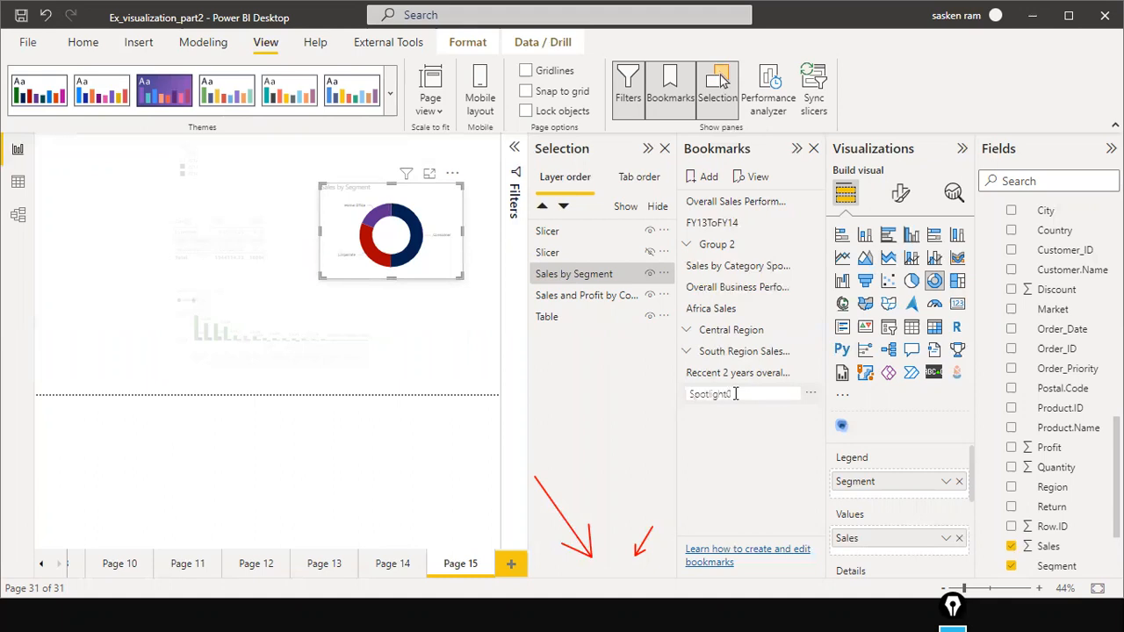
key(Delete)
key(Return)
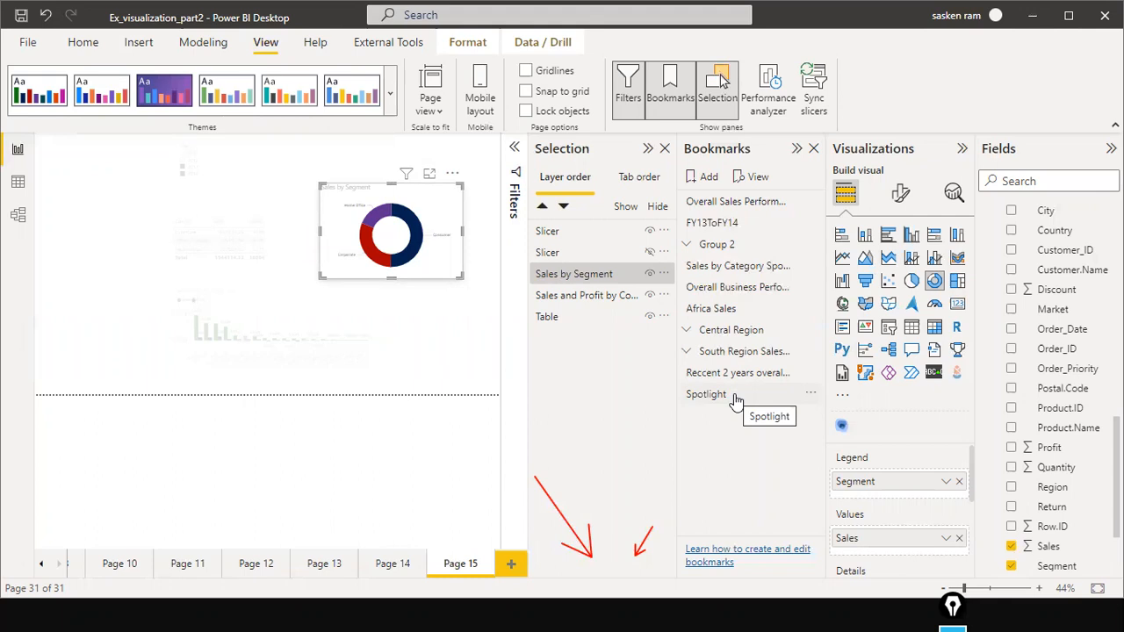
Apply the Spotlight bookmark and switch to the recent 2 years bookmark inside the Central Region group
click(736, 397)
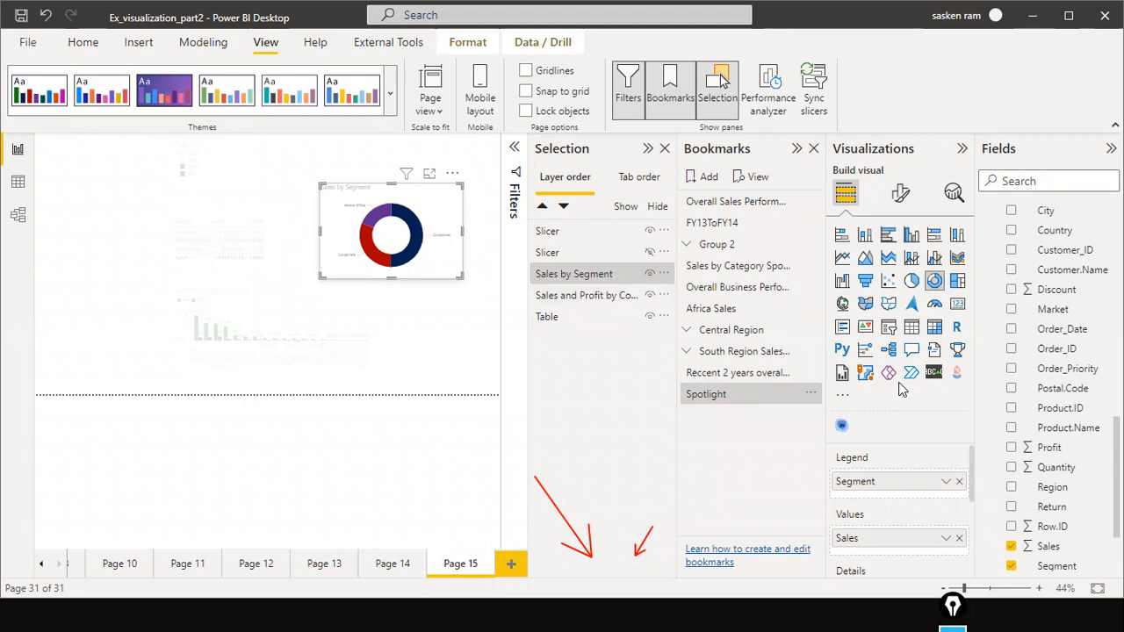
click(688, 333)
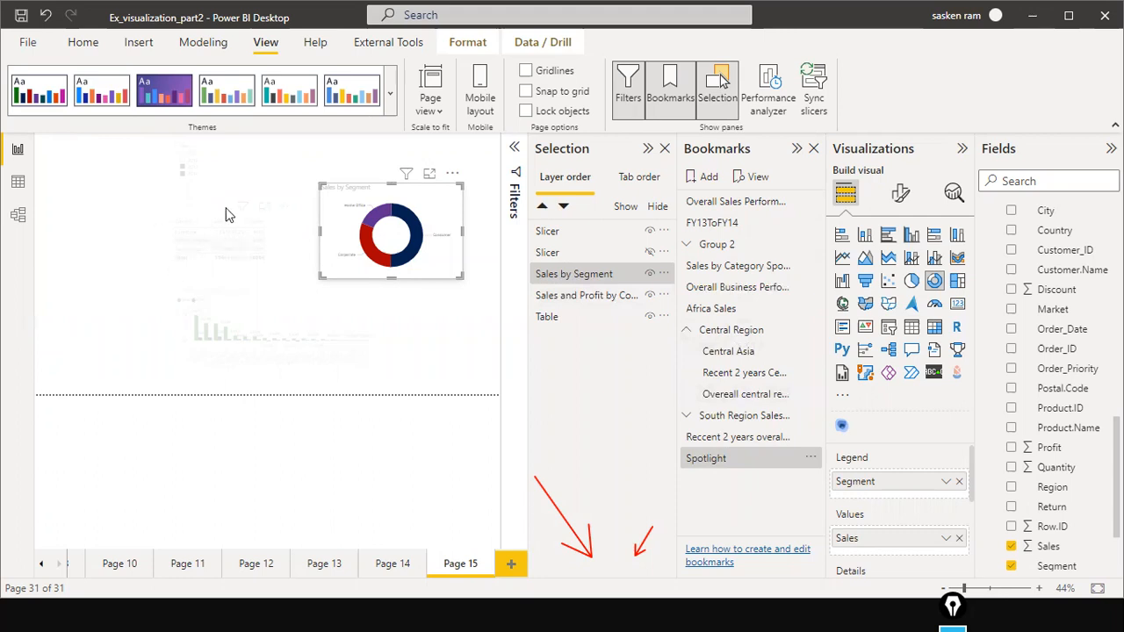
click(754, 380)
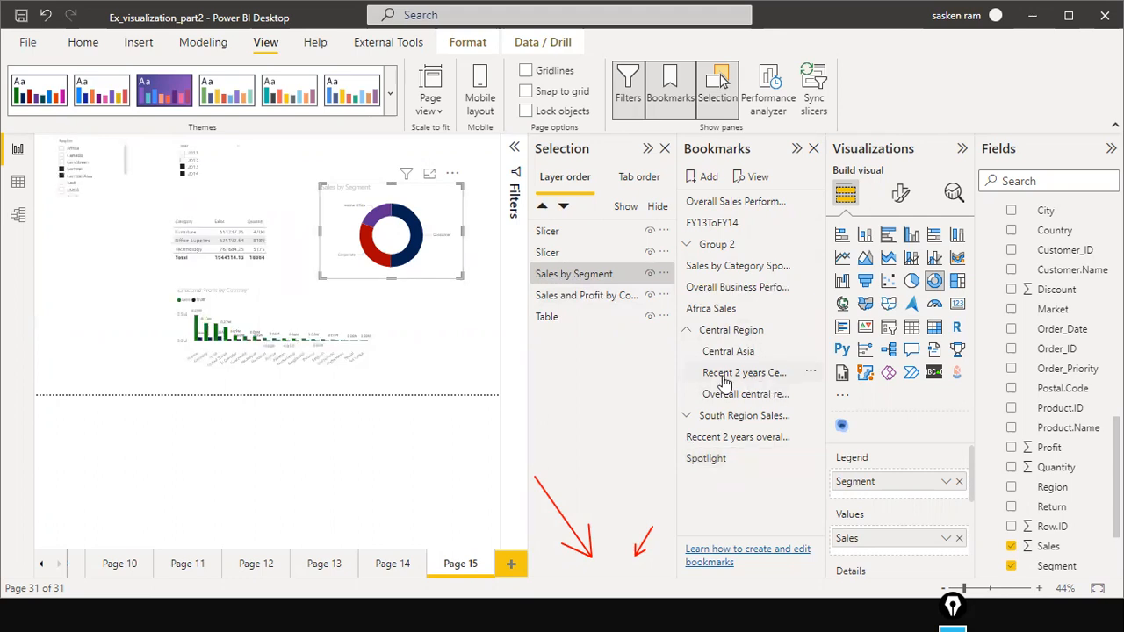
click(724, 380)
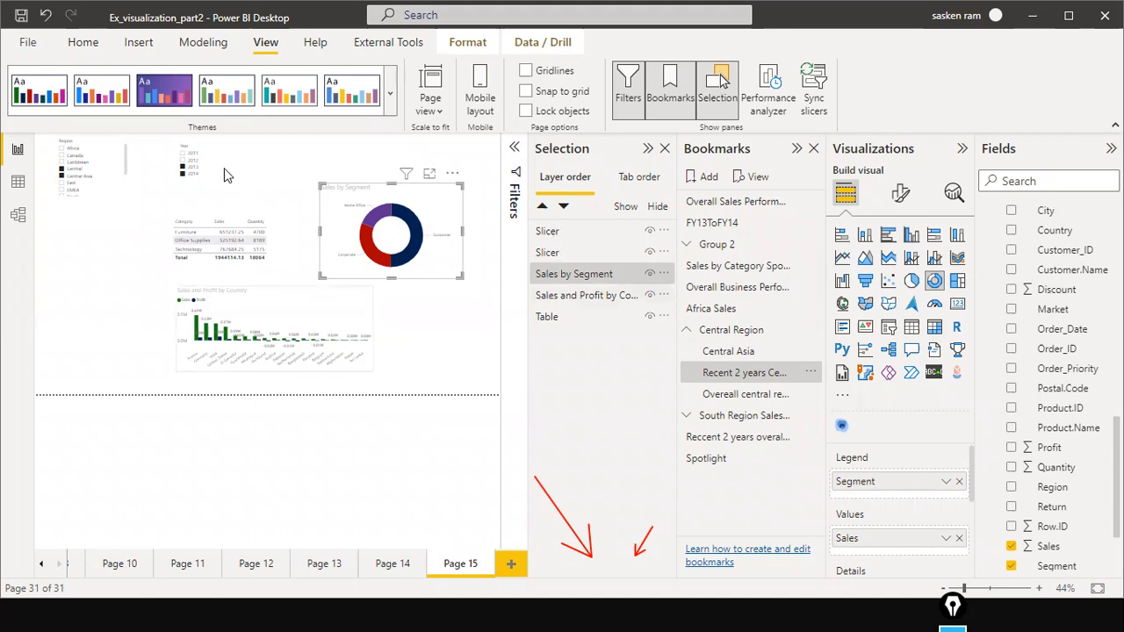
Select the Region and Year slicers in turn to identify which layer order entry belongs to each
click(552, 253)
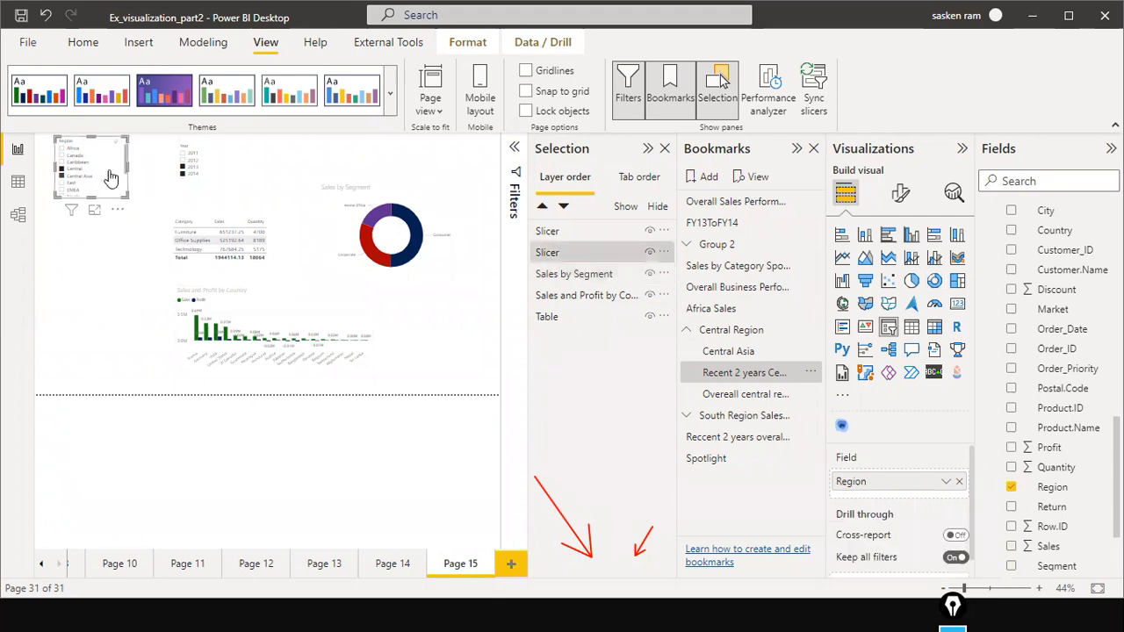
click(219, 170)
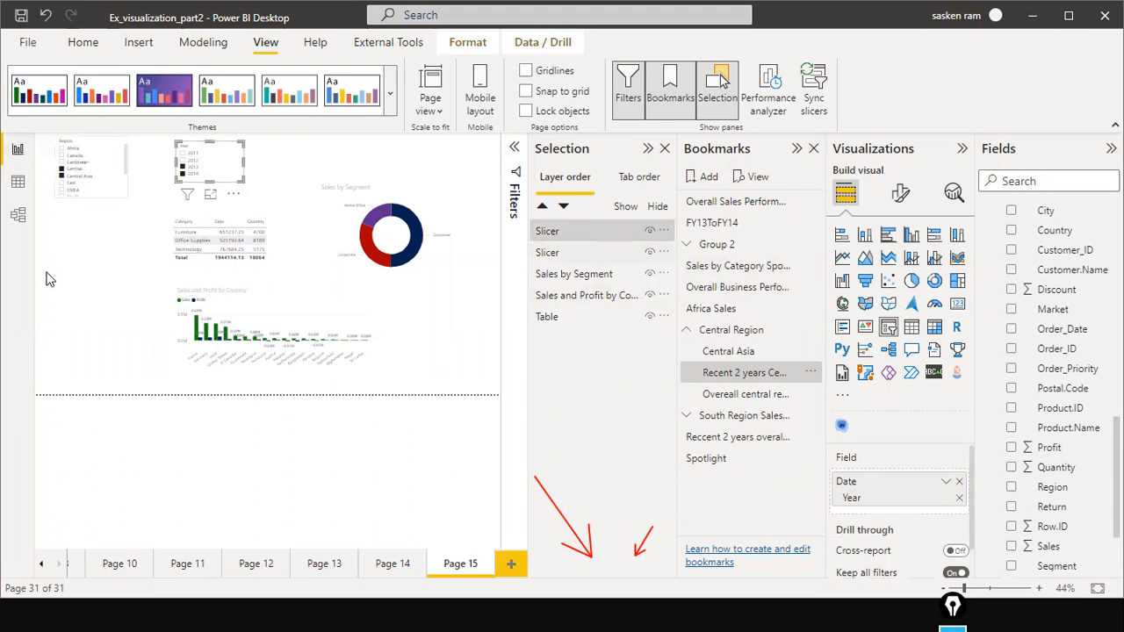
key(Tab)
click(68, 253)
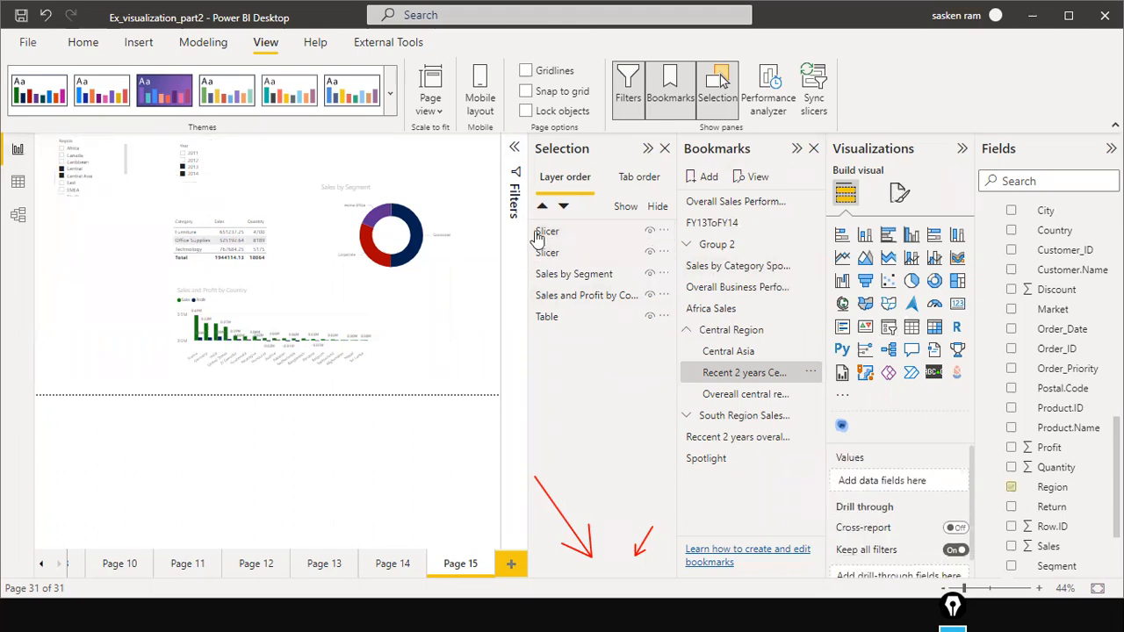
click(197, 151)
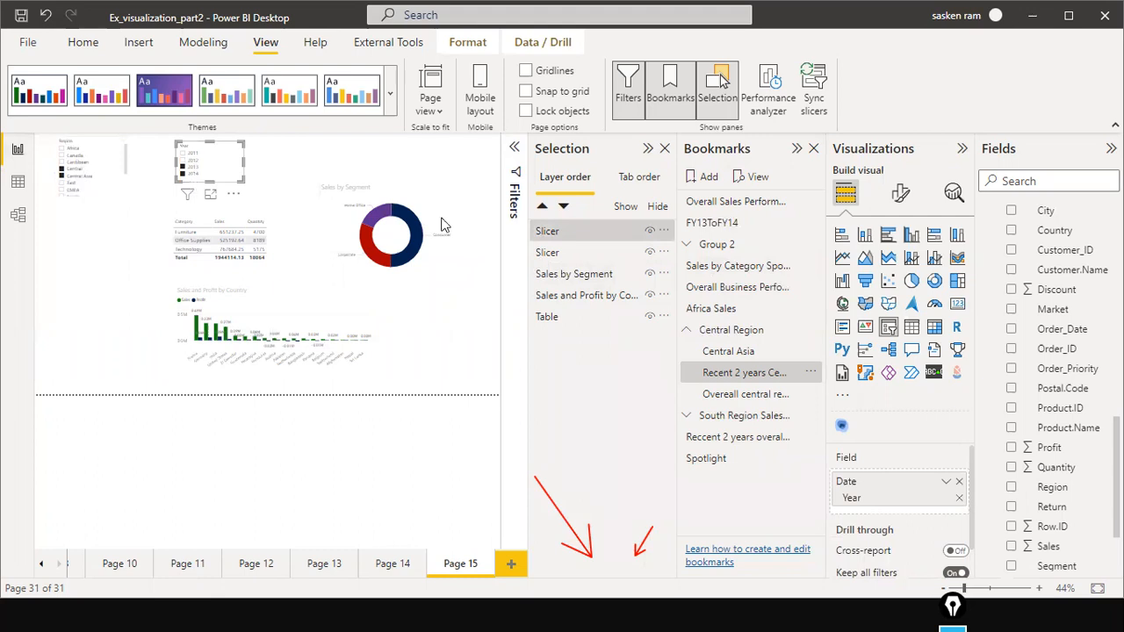
Move the Region slicer above the Year slicer in the layer order and check its entry against the report page
click(547, 230)
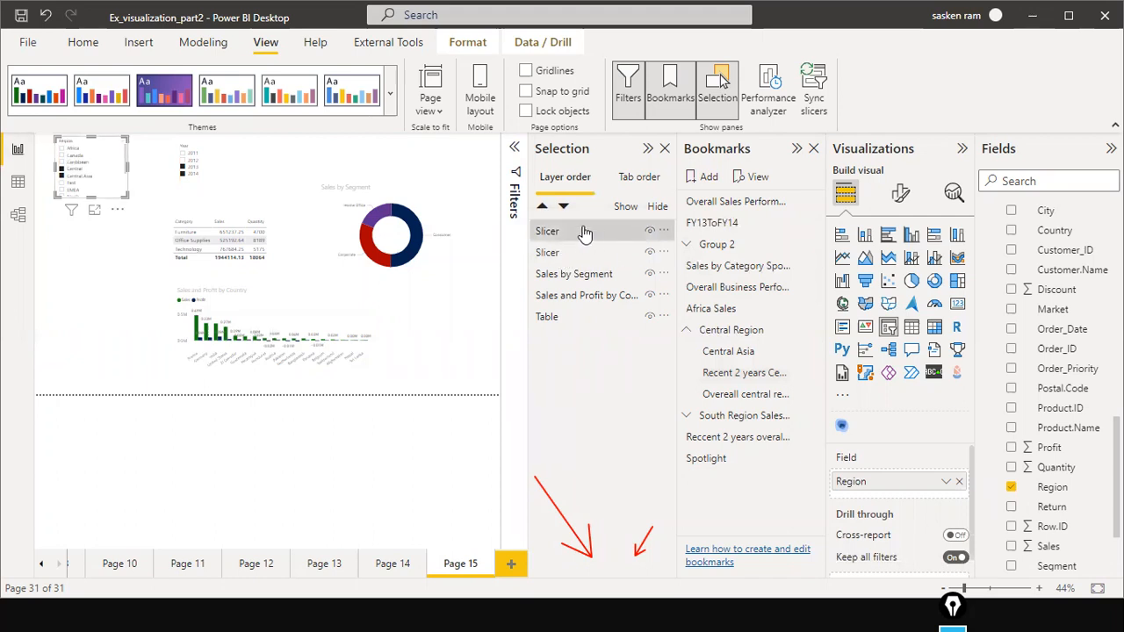
click(584, 232)
click(116, 172)
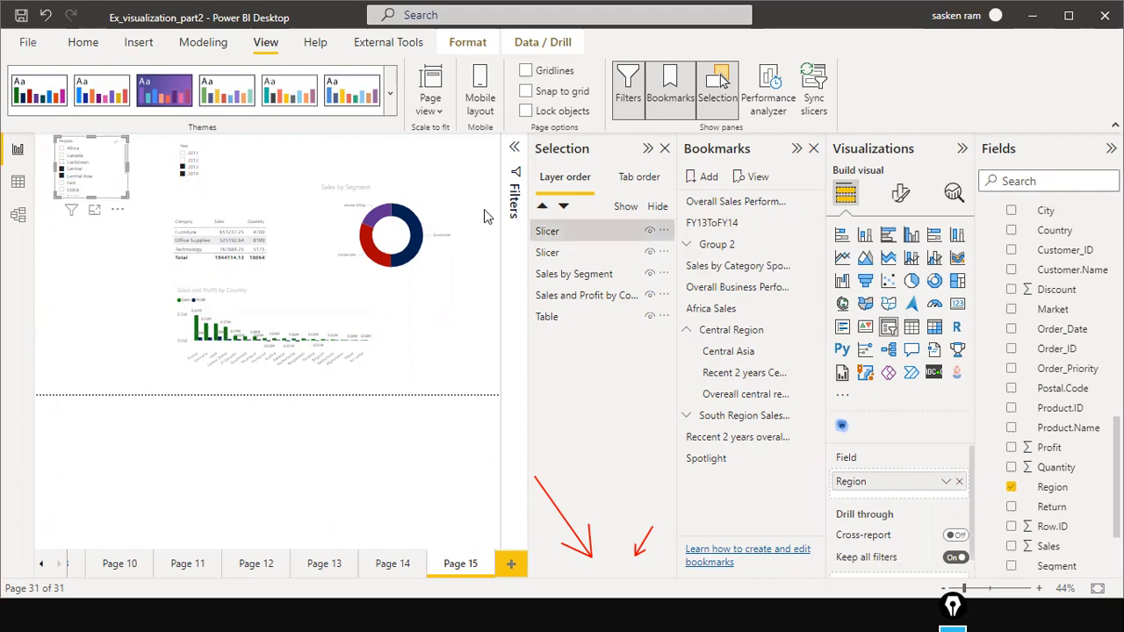
click(557, 230)
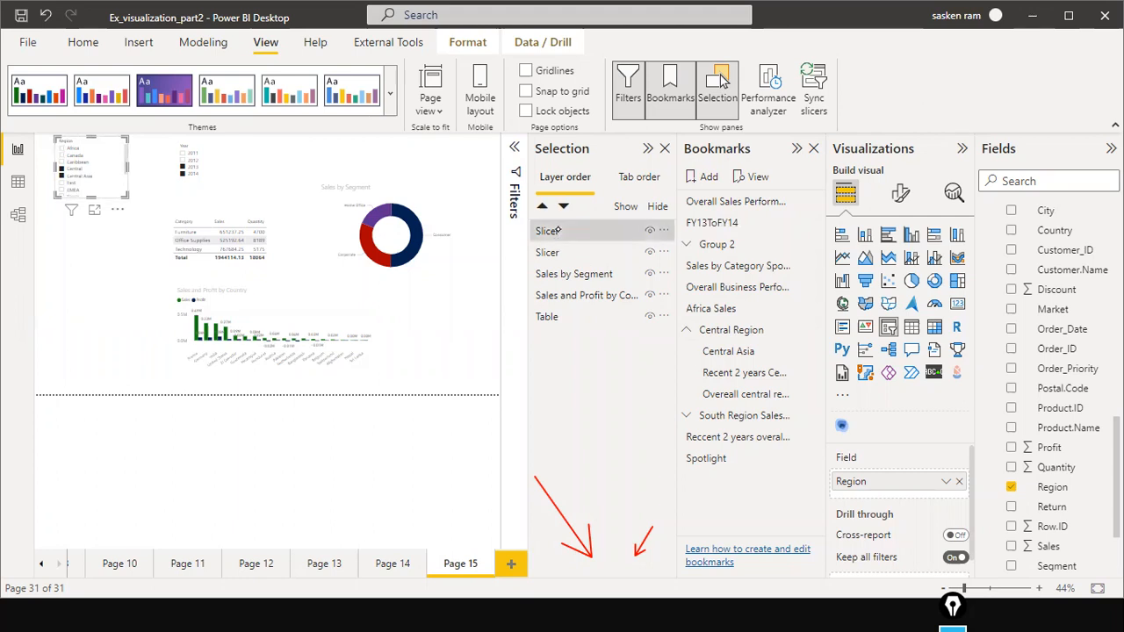
mouse_move(186, 428)
mouse_down()
mouse_move(220, 472)
mouse_move(328, 410)
mouse_up()
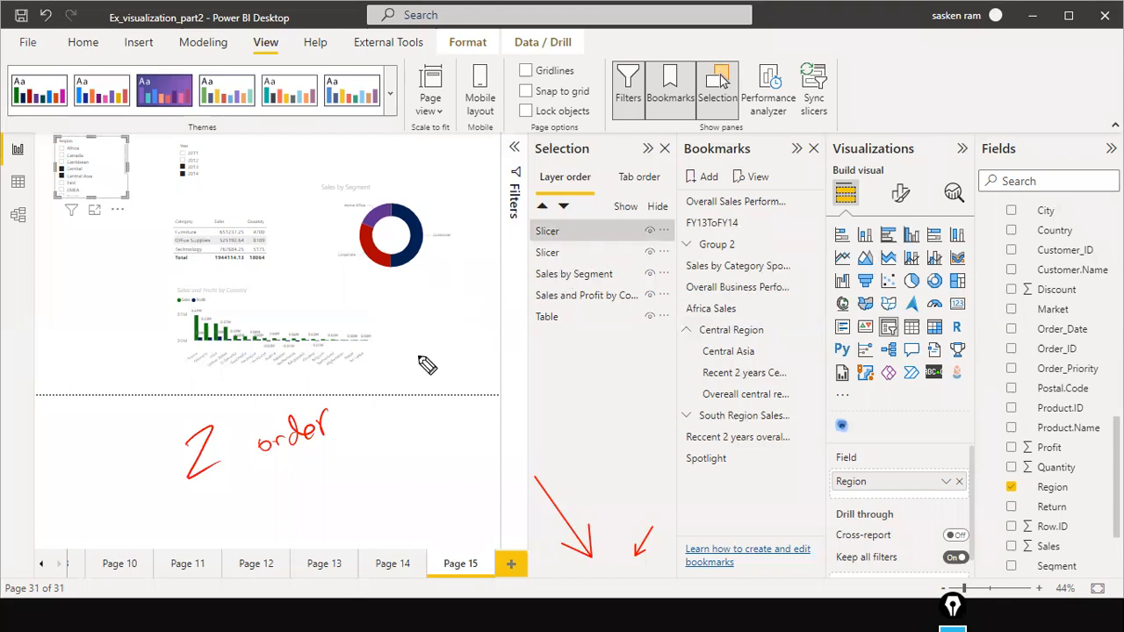
drag(349, 420, 370, 405)
drag(361, 400, 364, 432)
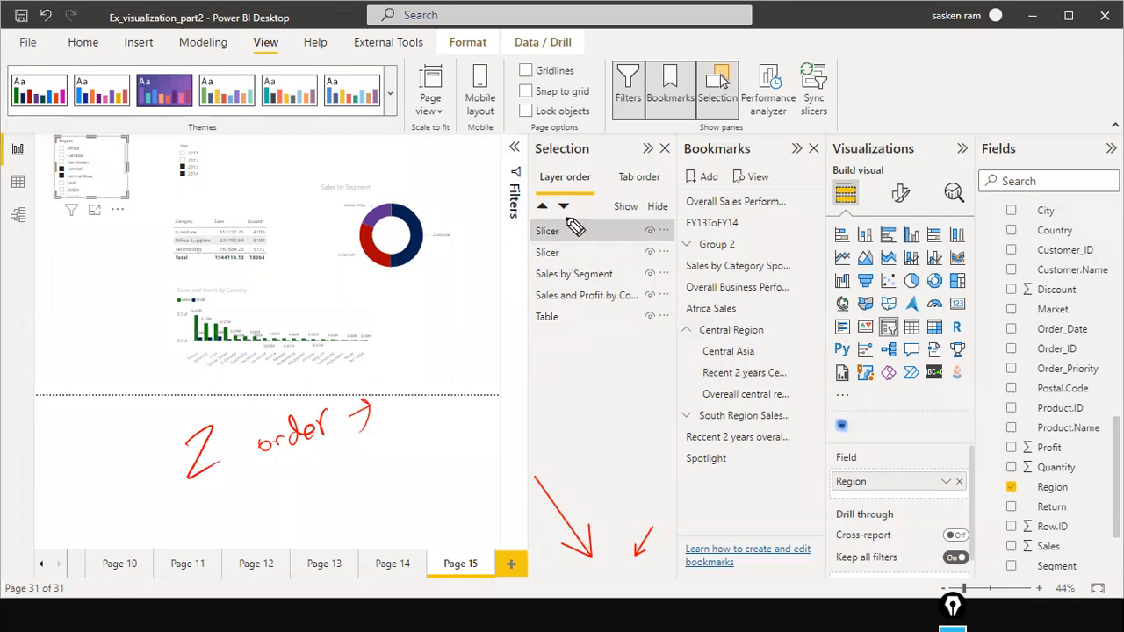
mouse_move(395, 403)
mouse_down()
mouse_move(219, 511)
mouse_move(383, 388)
mouse_up()
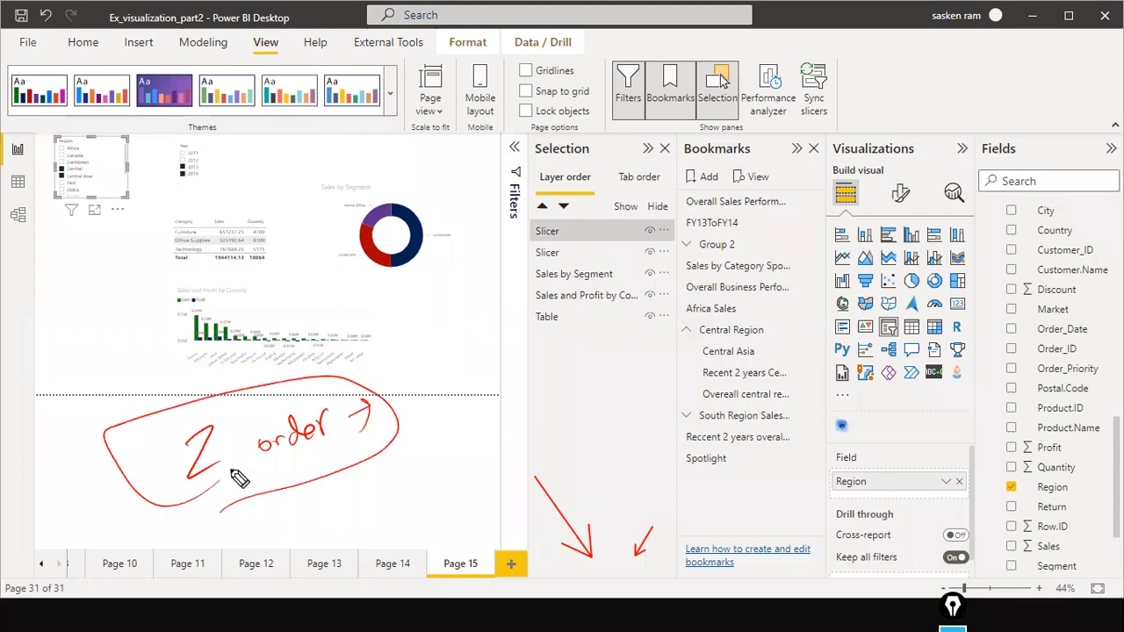
key(e)
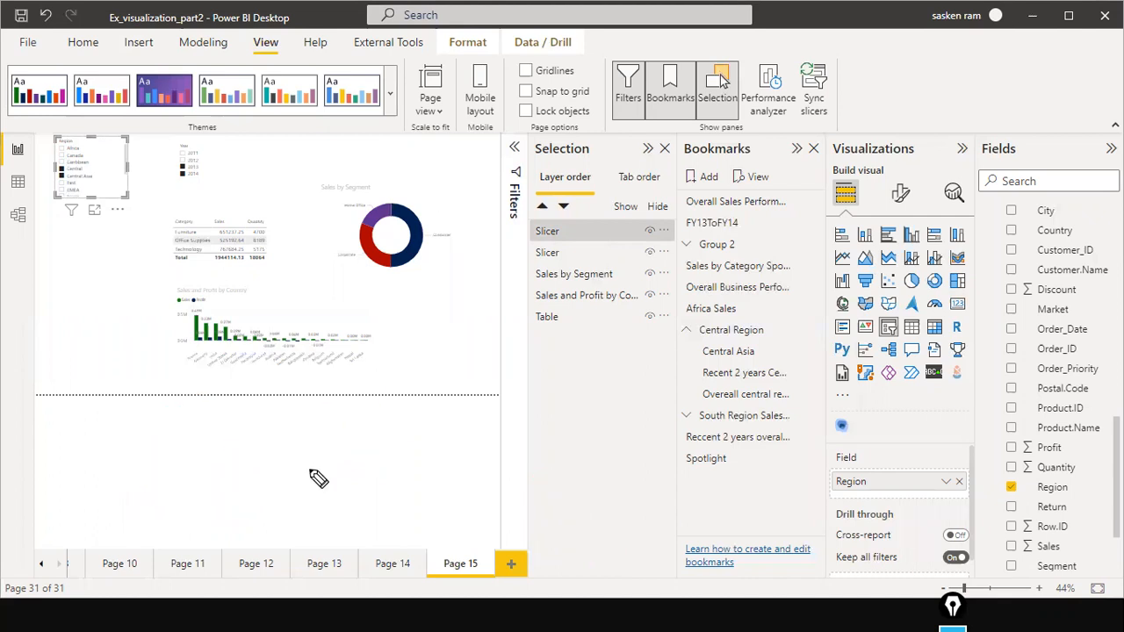
key(Escape)
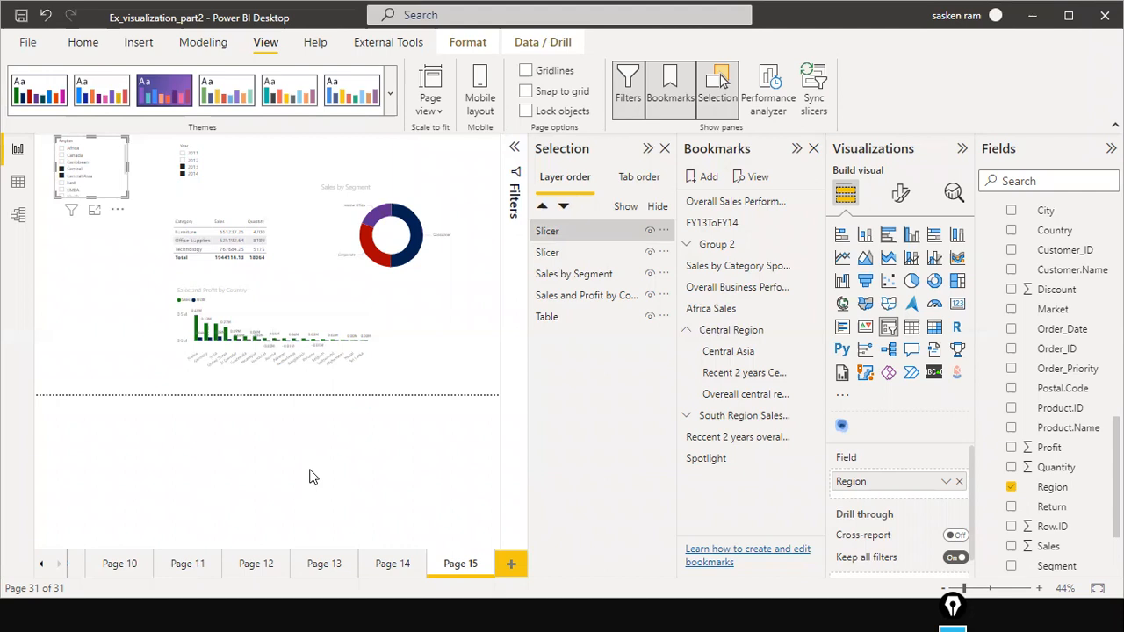